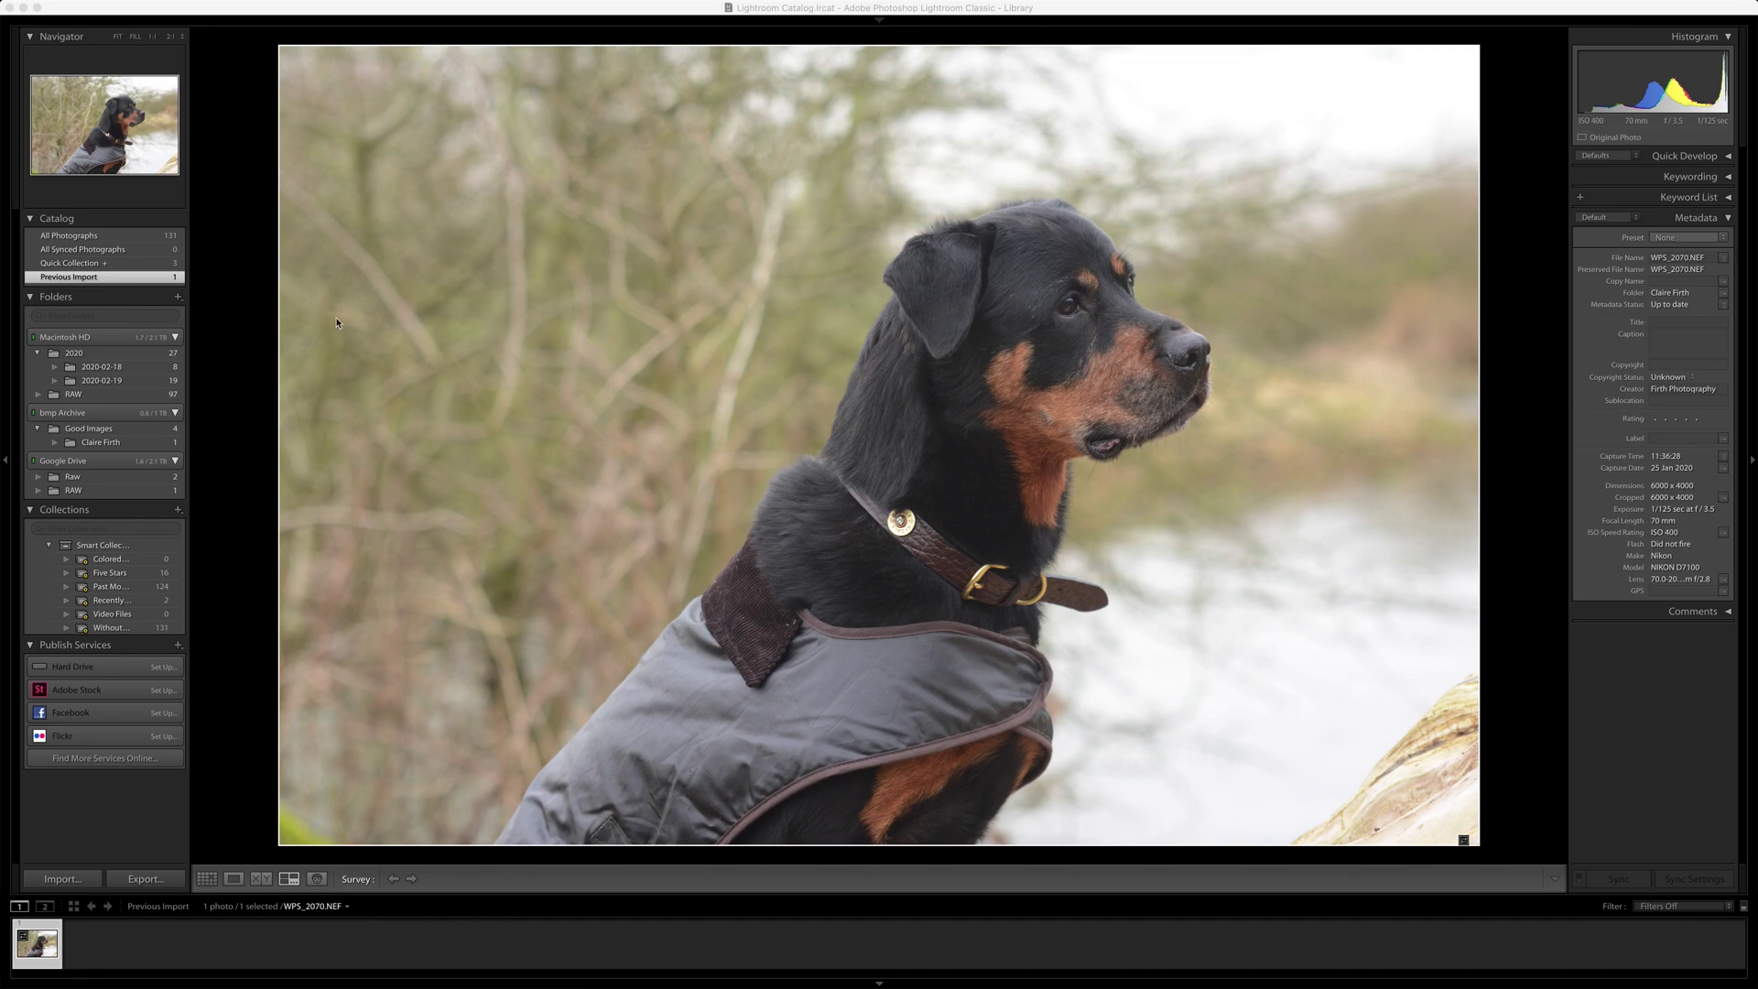
Step: Open the dog photo in the Develop module with the presets and history side panel hidden
click(3, 396)
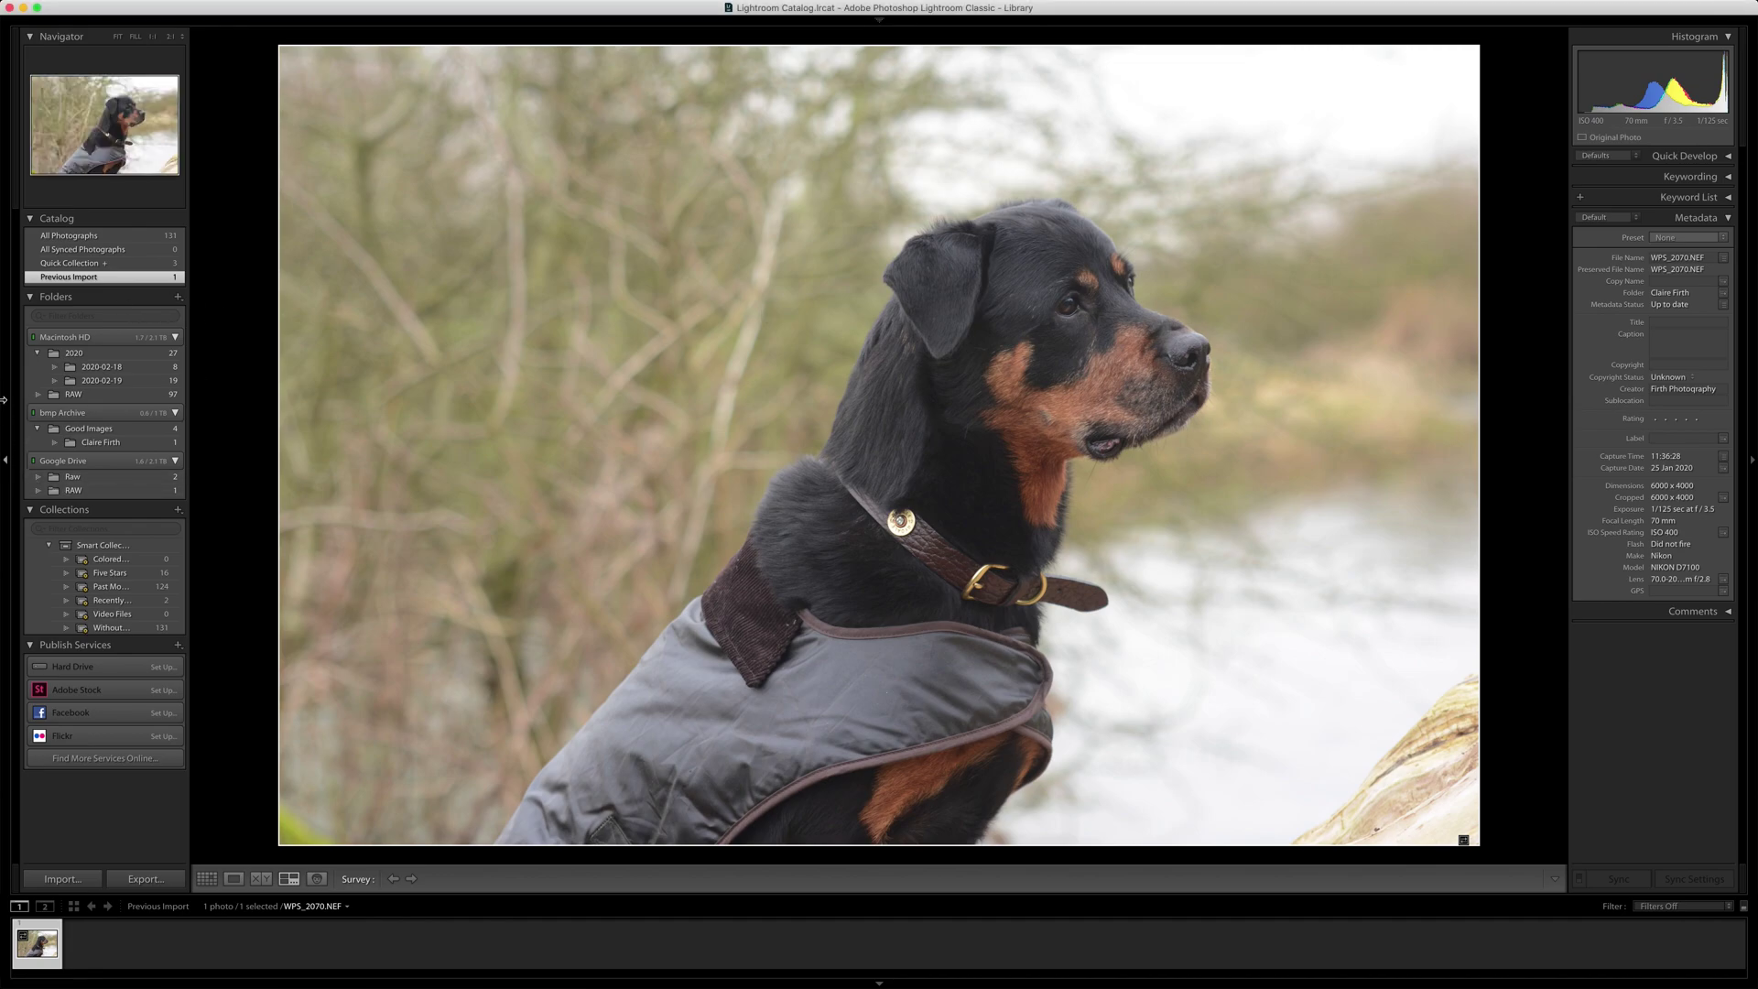
click(4, 466)
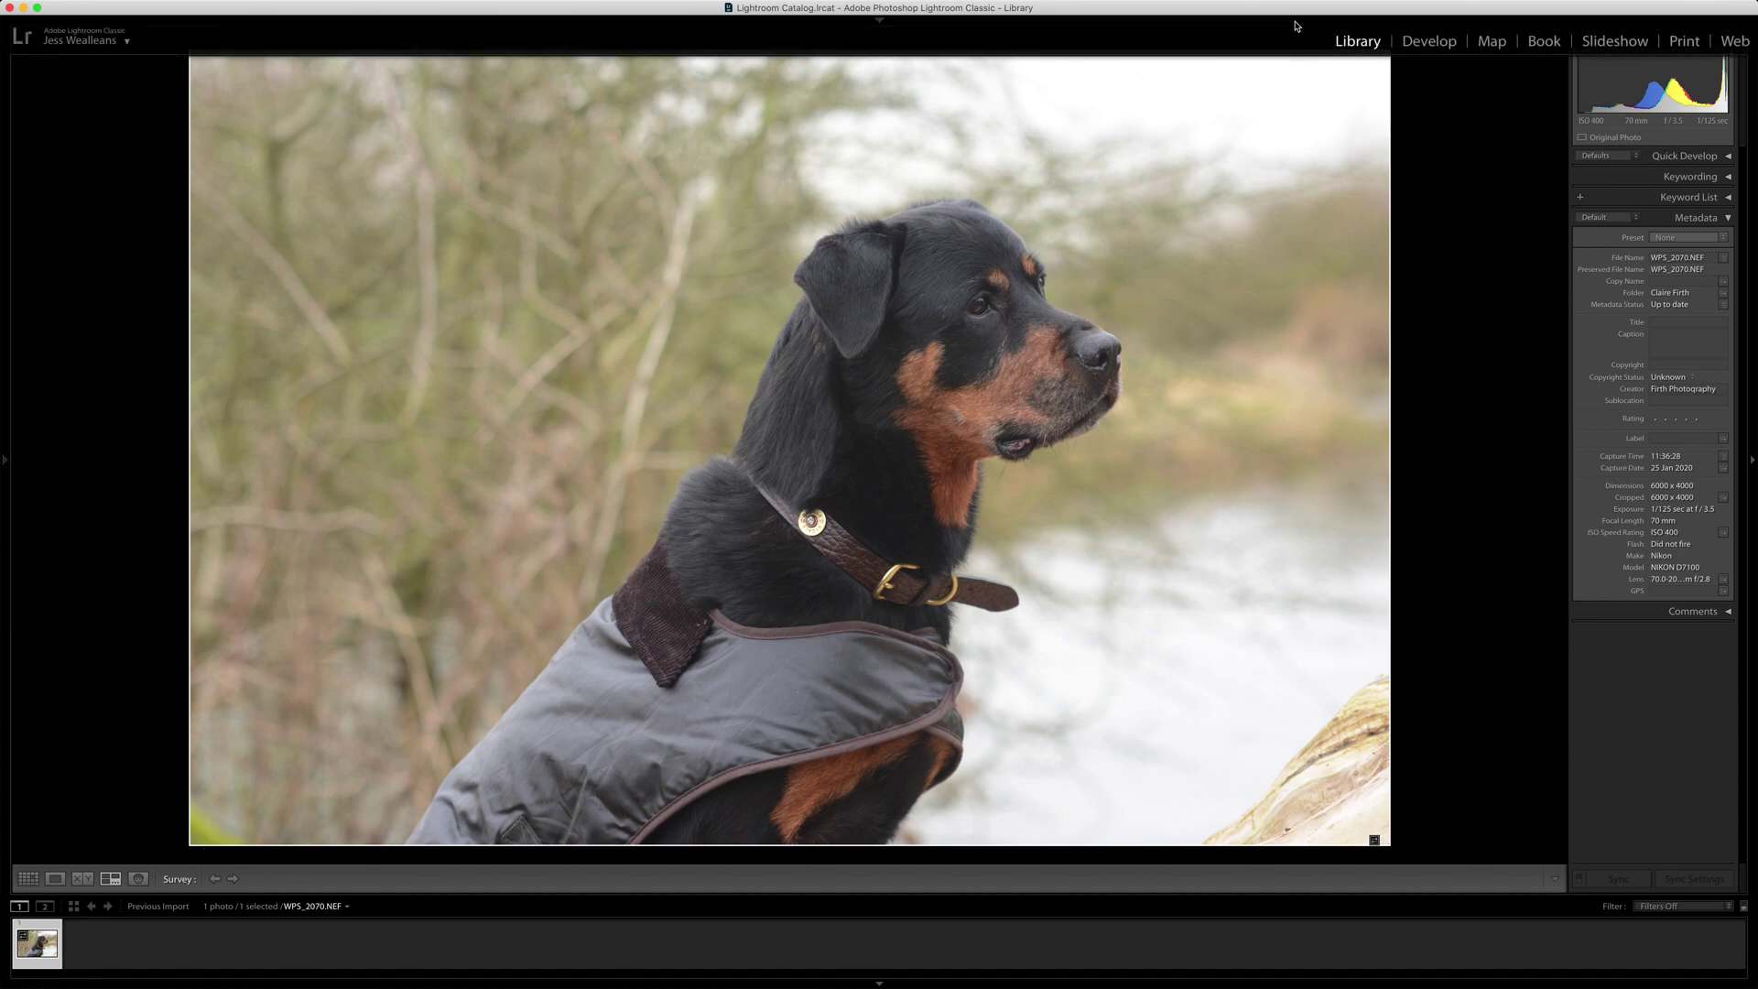
click(1427, 41)
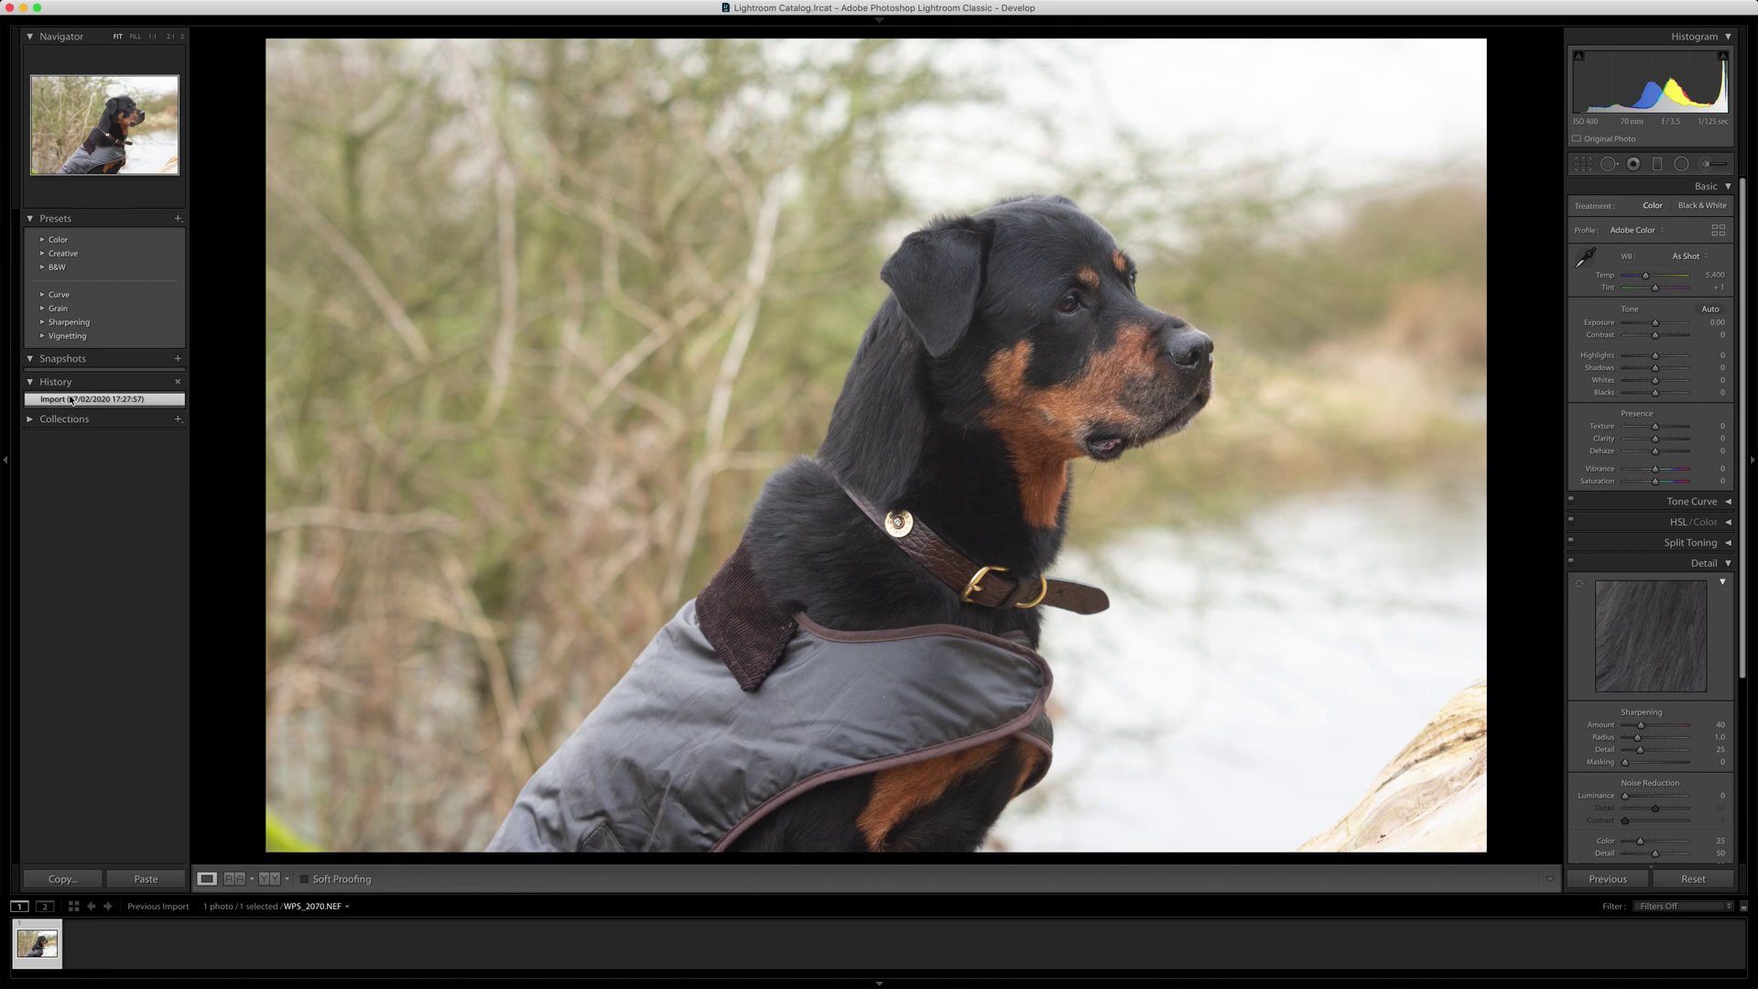
click(8, 407)
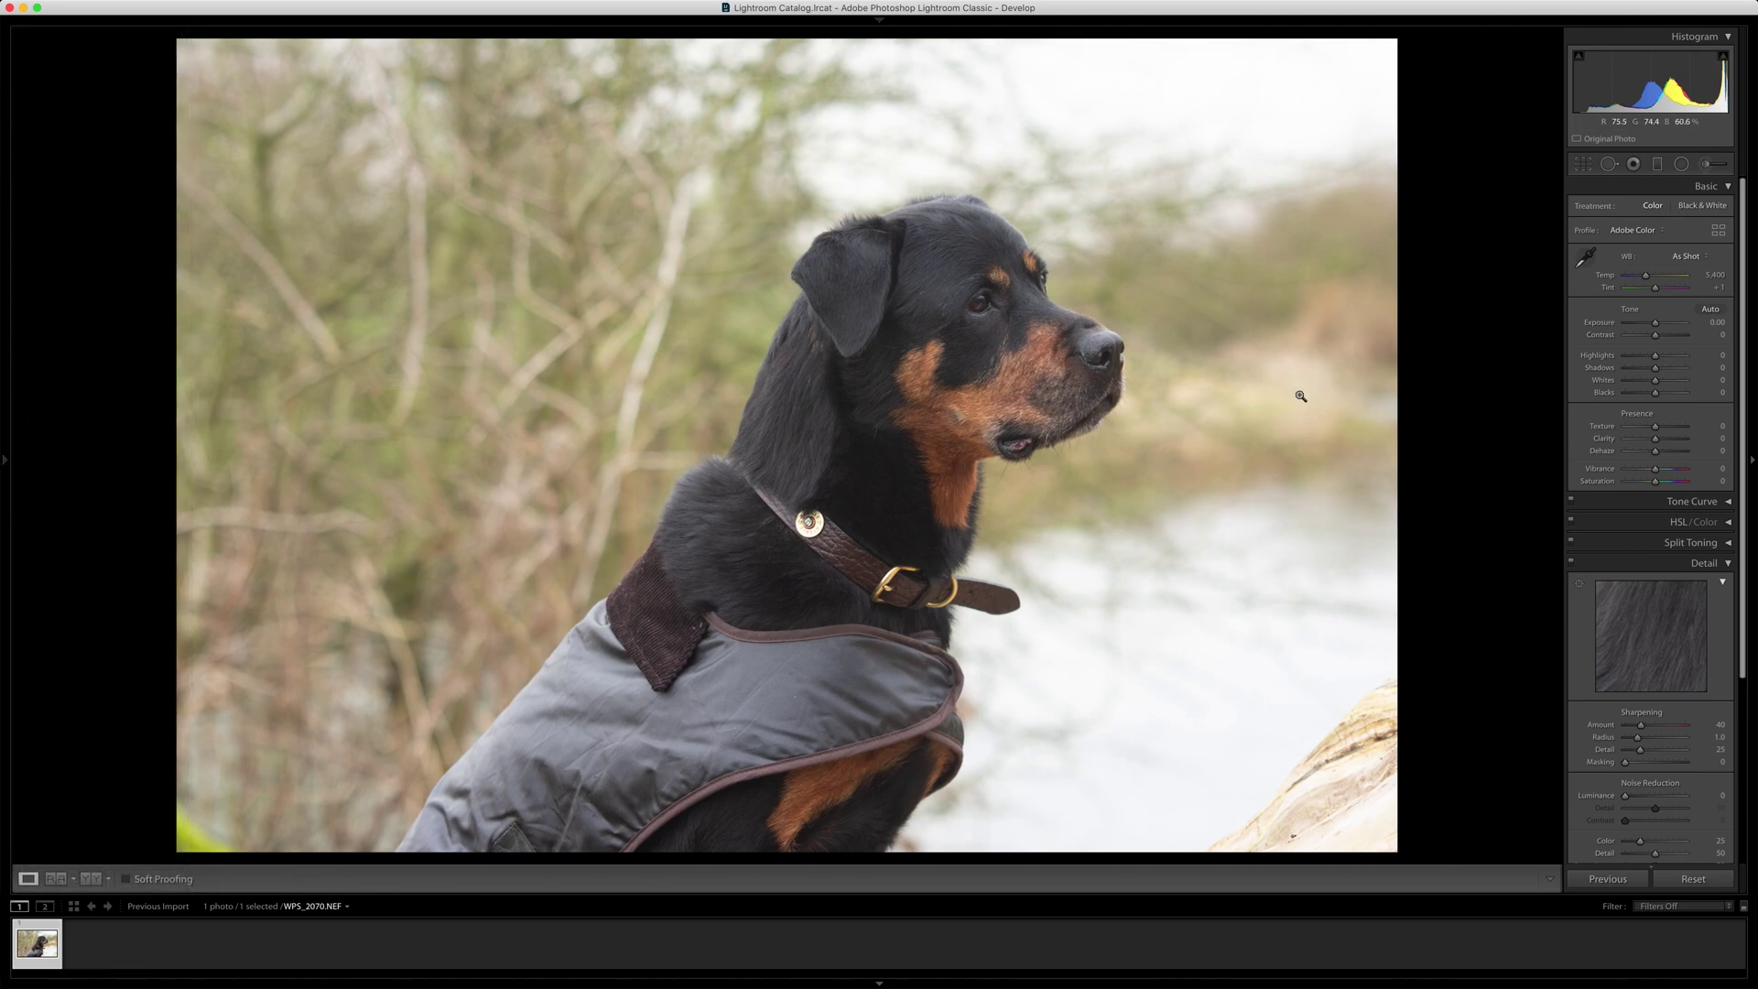
Step: Start a crop with a 1 x 1 aspect ratio and shift the photo so the dog sits inside the square
click(1583, 165)
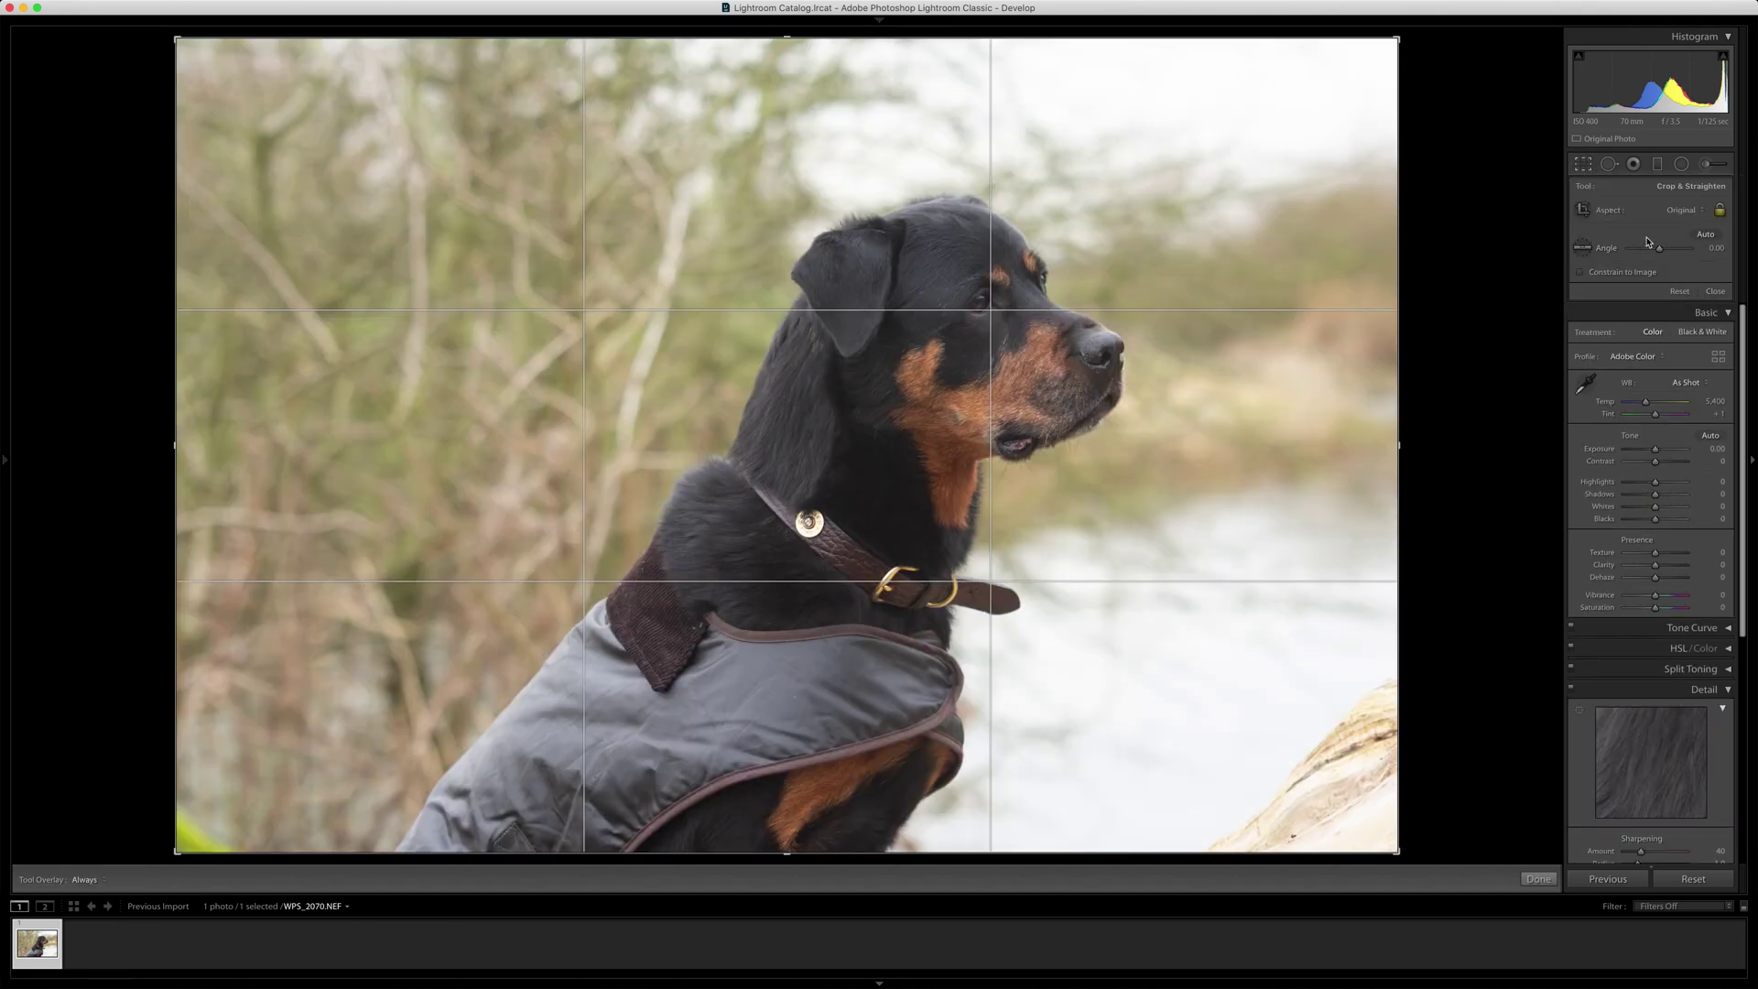
click(1685, 211)
click(1689, 236)
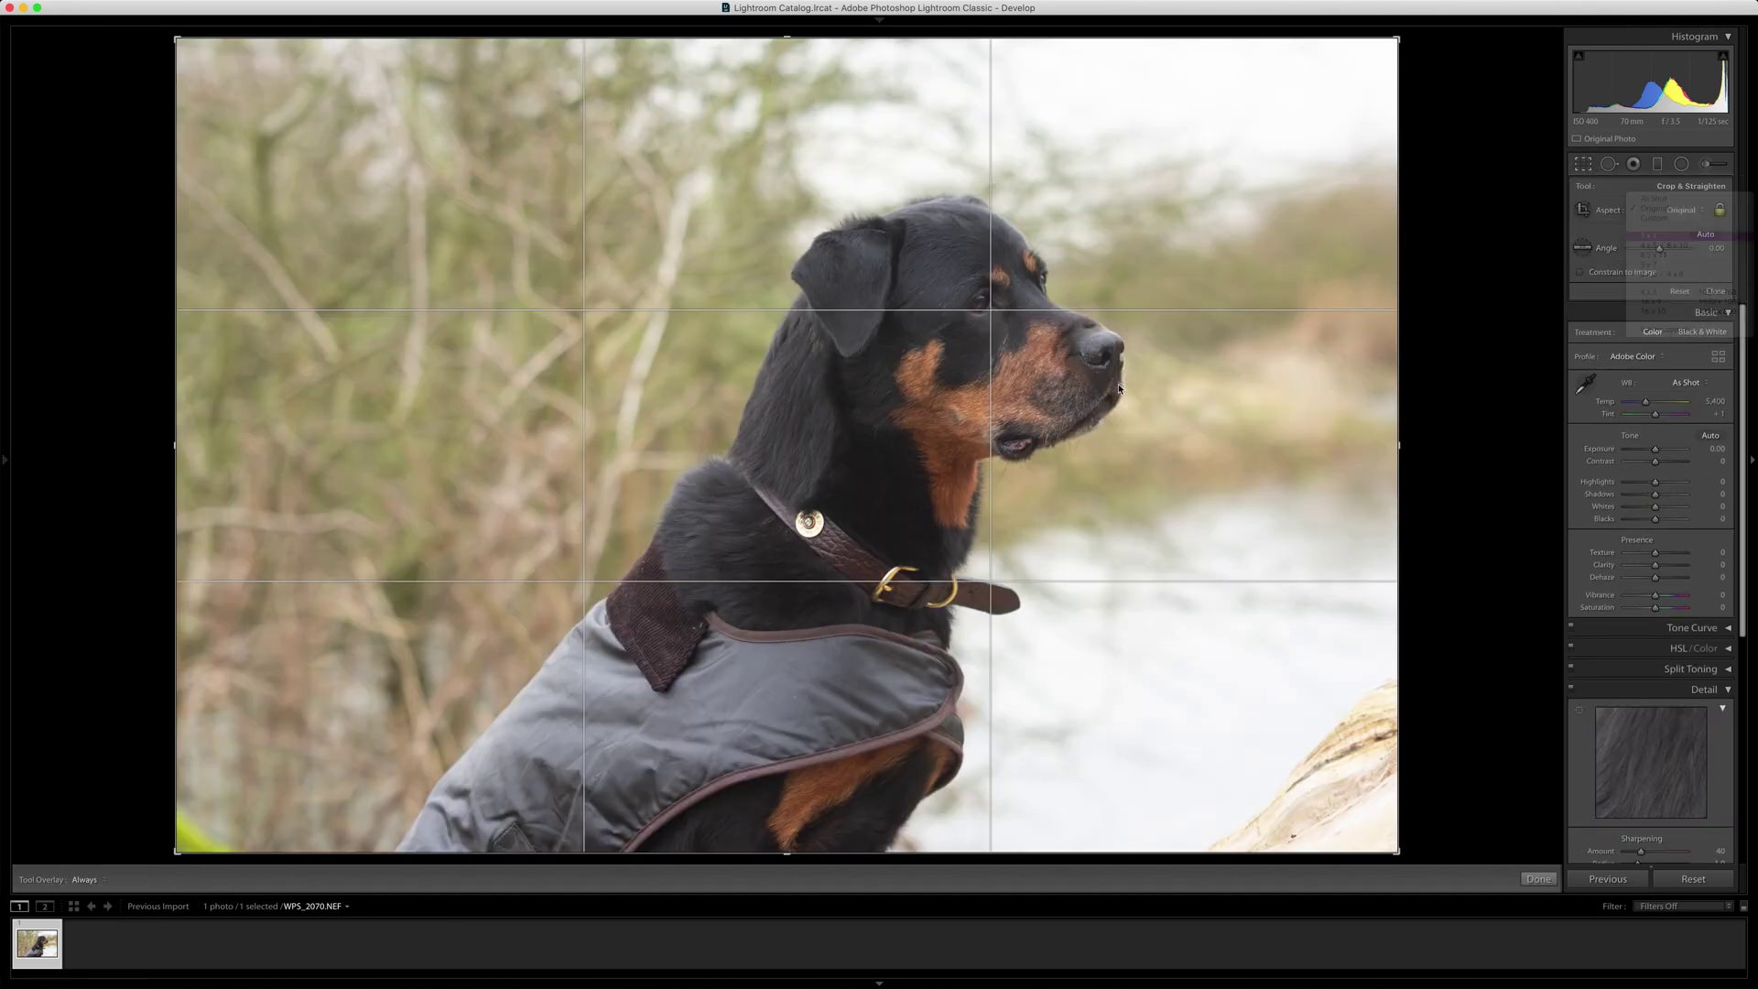
drag(914, 432, 881, 488)
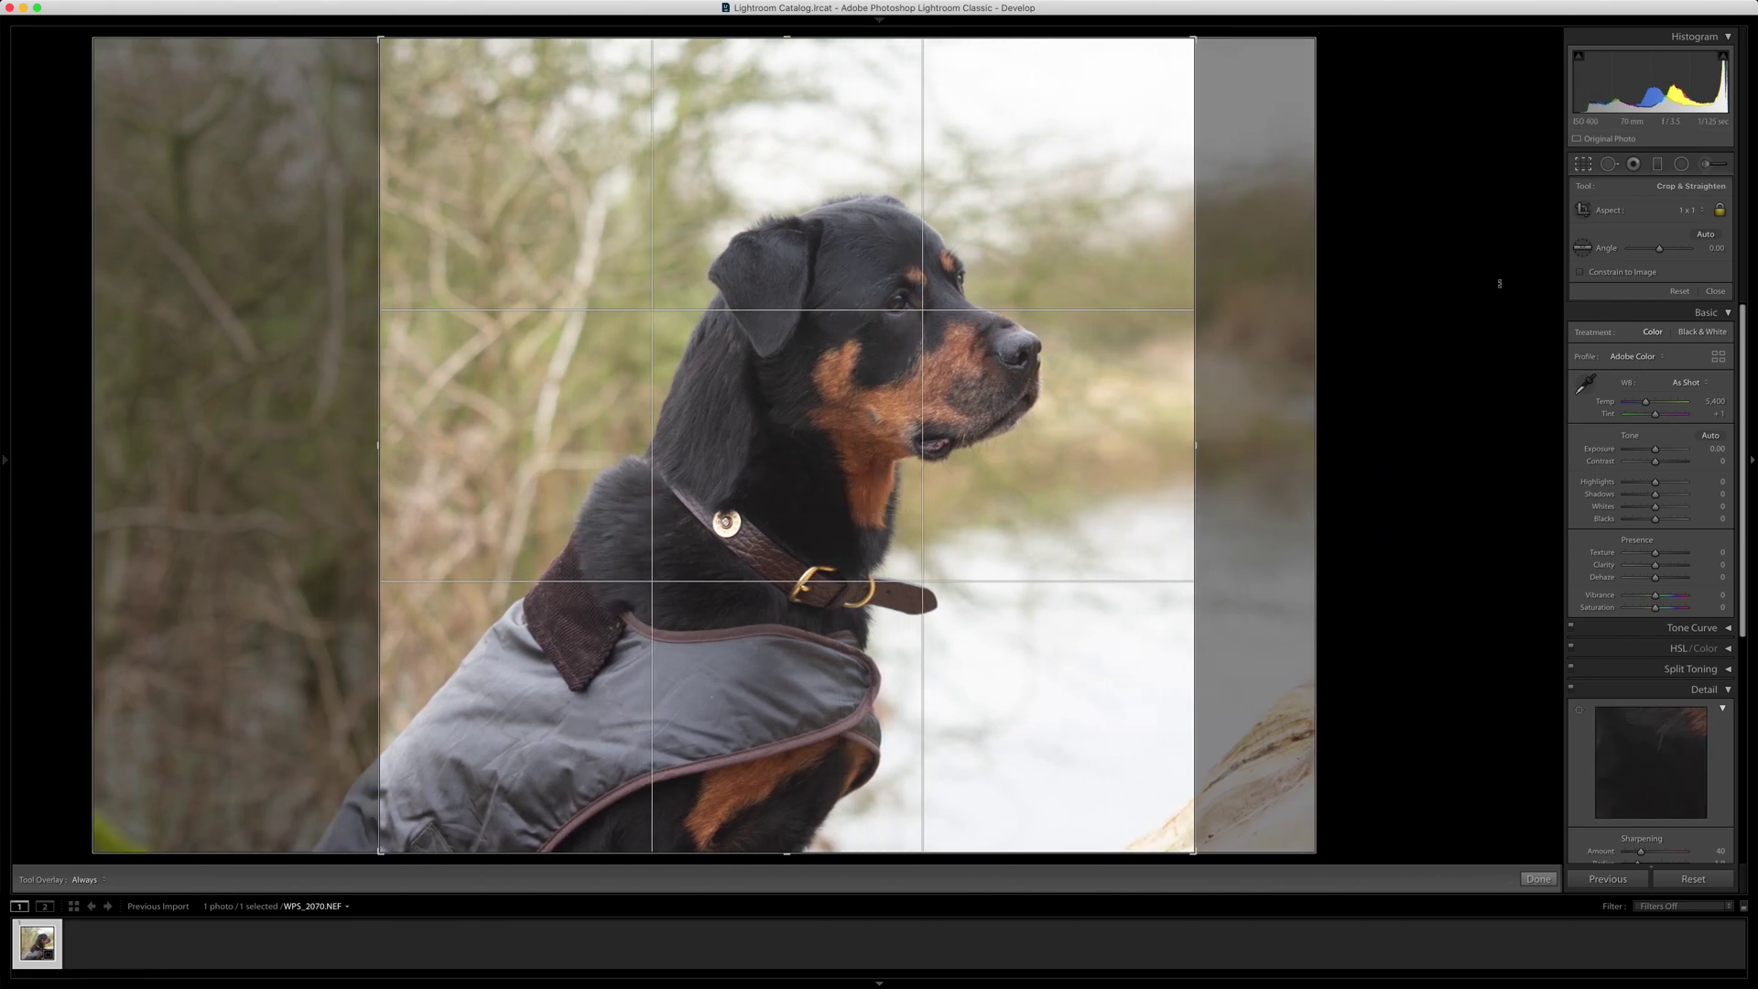
Step: Change the crop's aspect ratio to 4 x 5 / 8 x 10 and rotate it to landscape orientation
click(1683, 217)
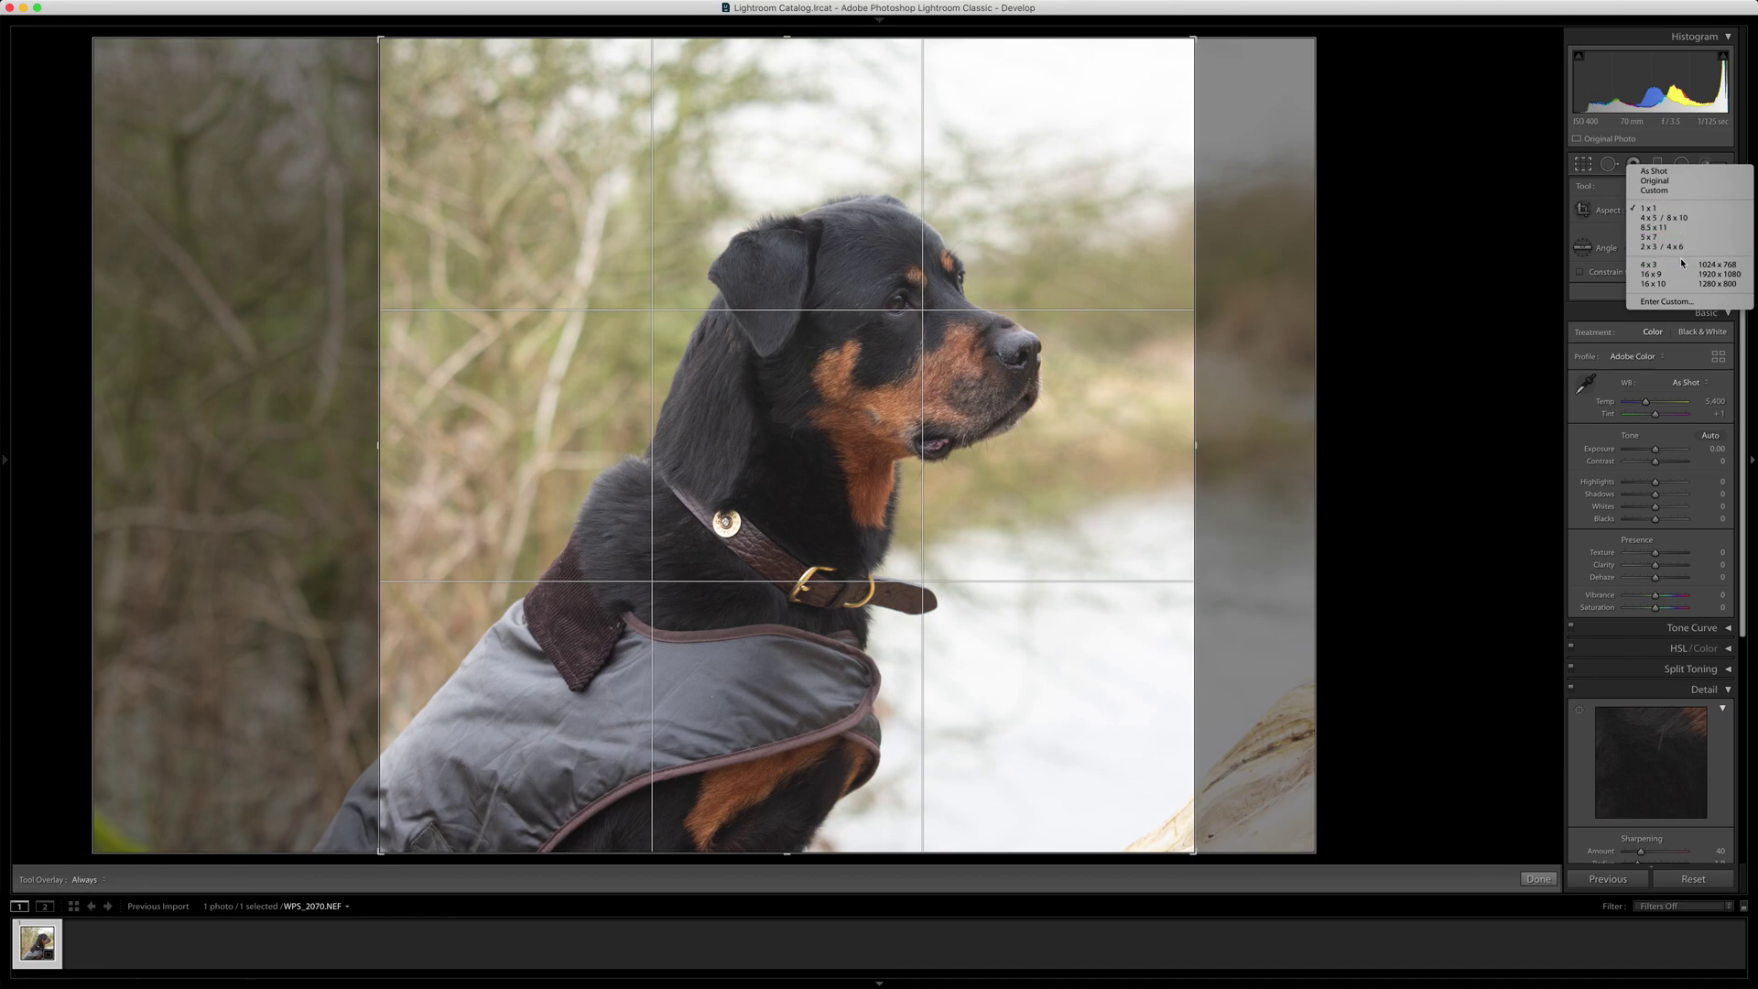
click(1682, 219)
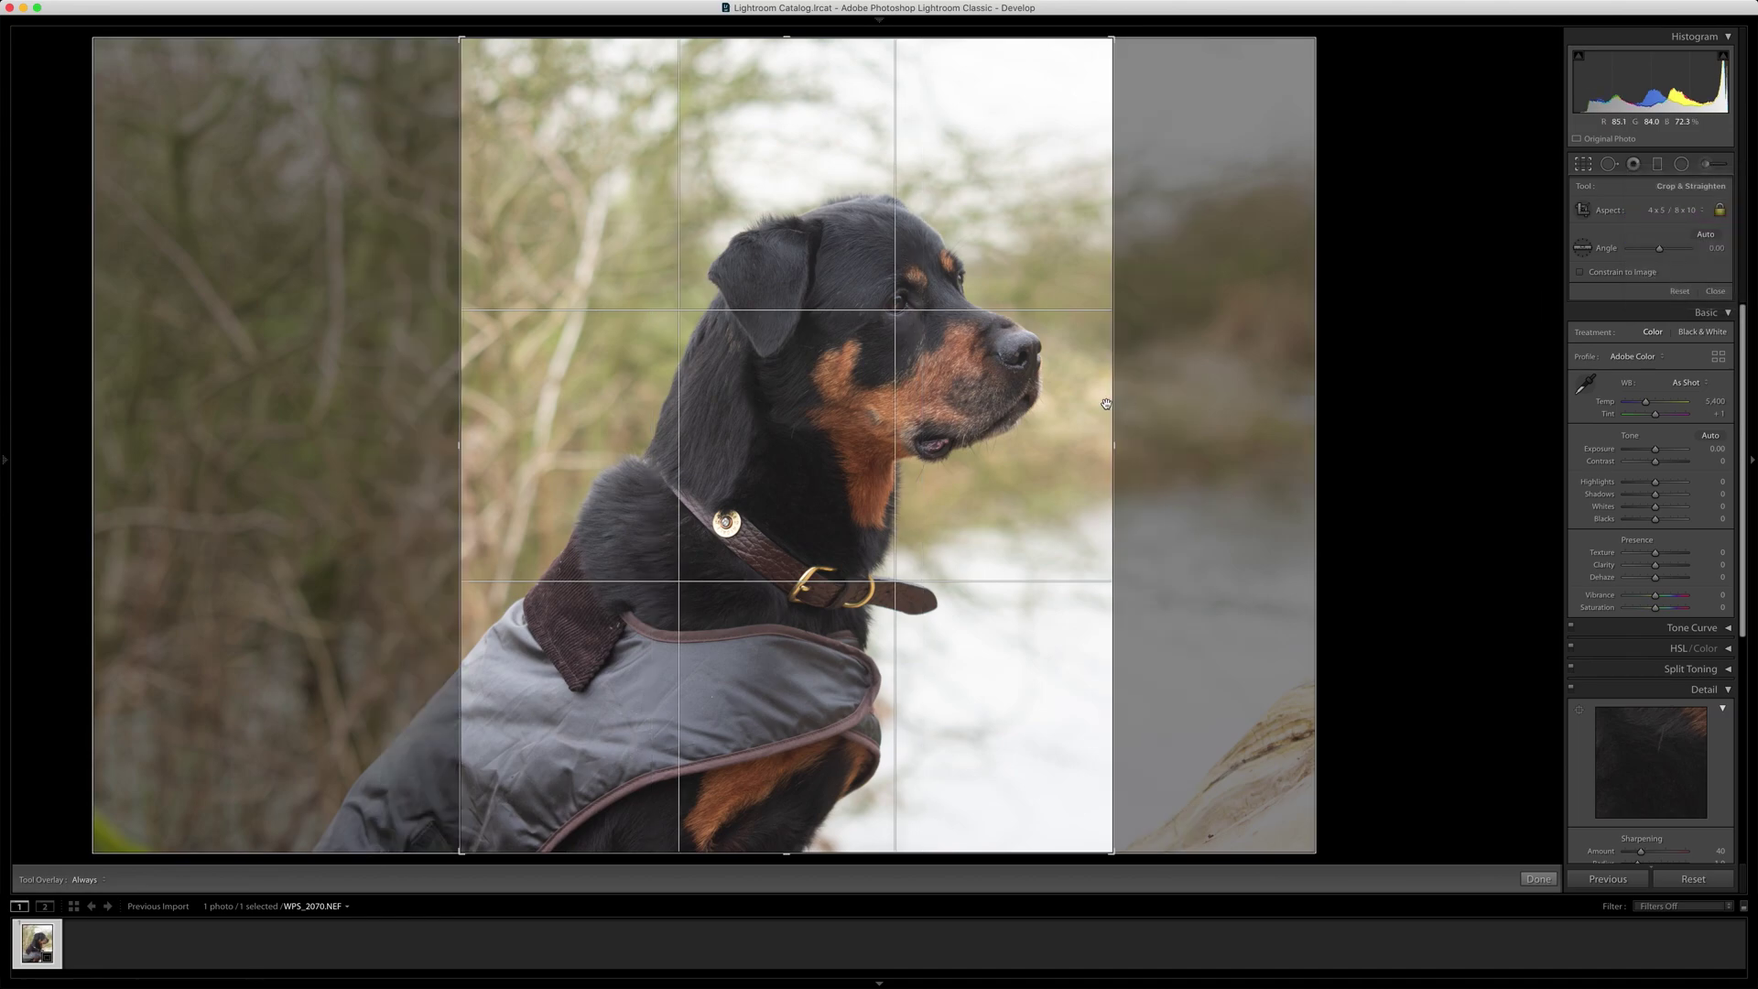
key(x)
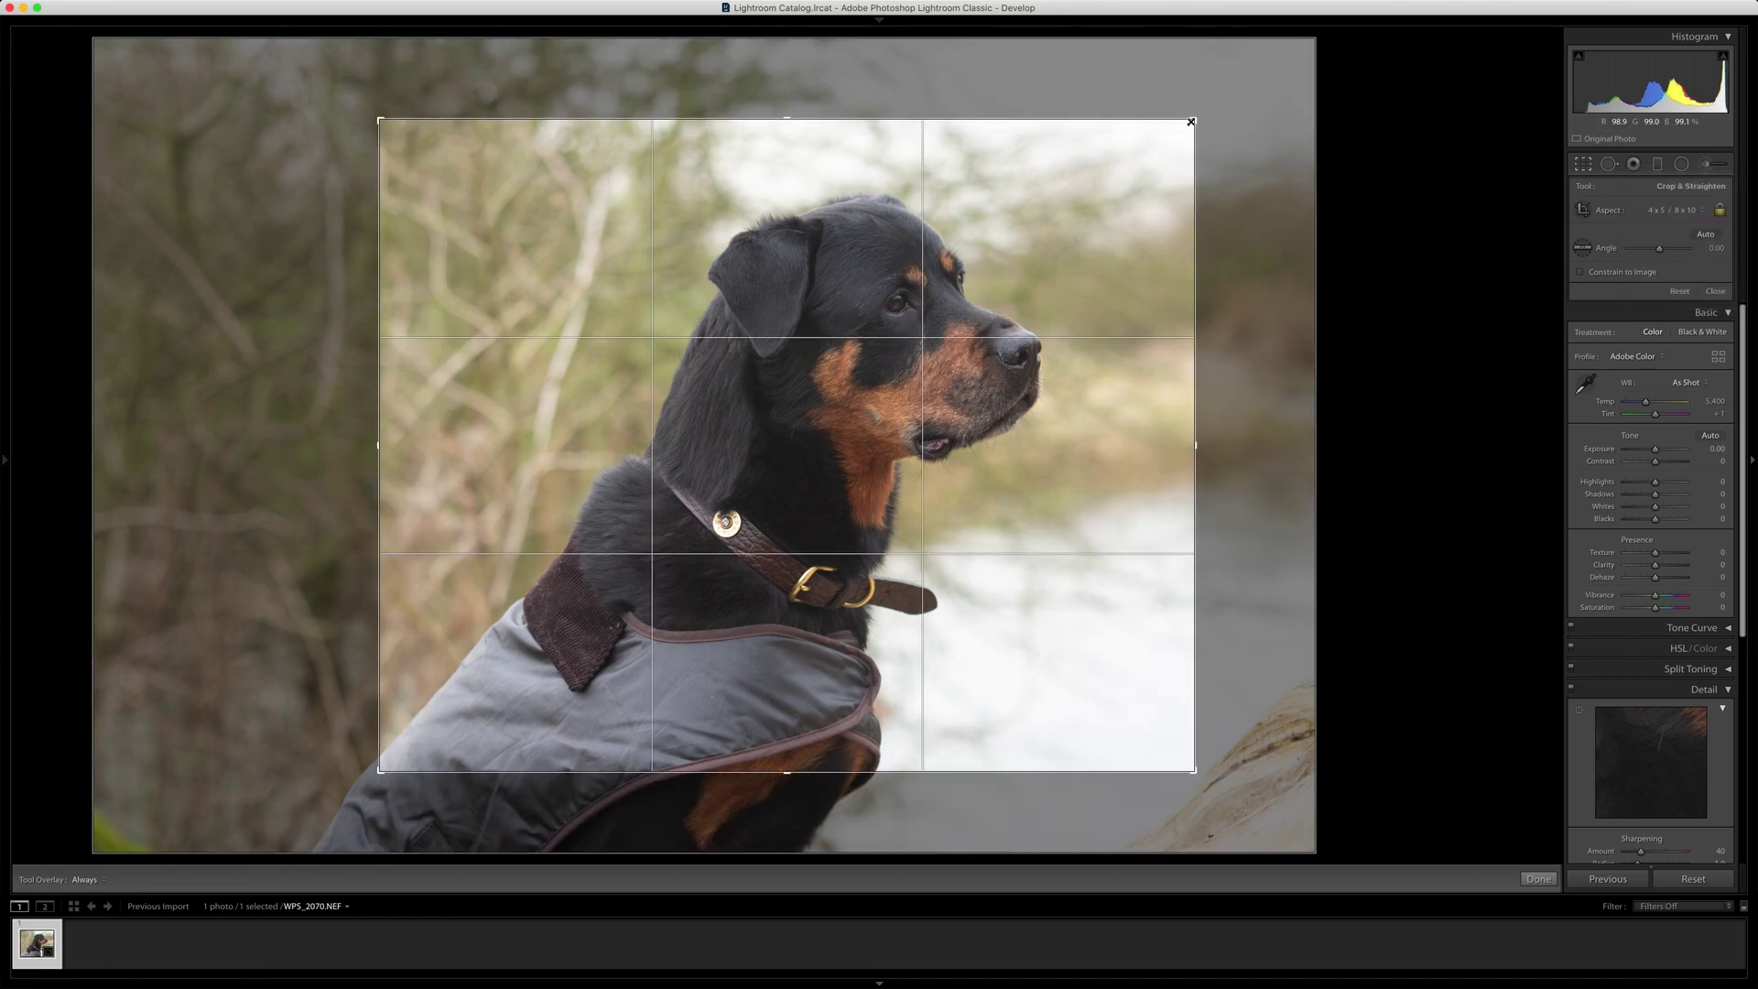
Step: Resize and reposition the landscape crop around the dog's head and upper body, trimming the branches behind it, and apply the crop
drag(1191, 122, 1371, 29)
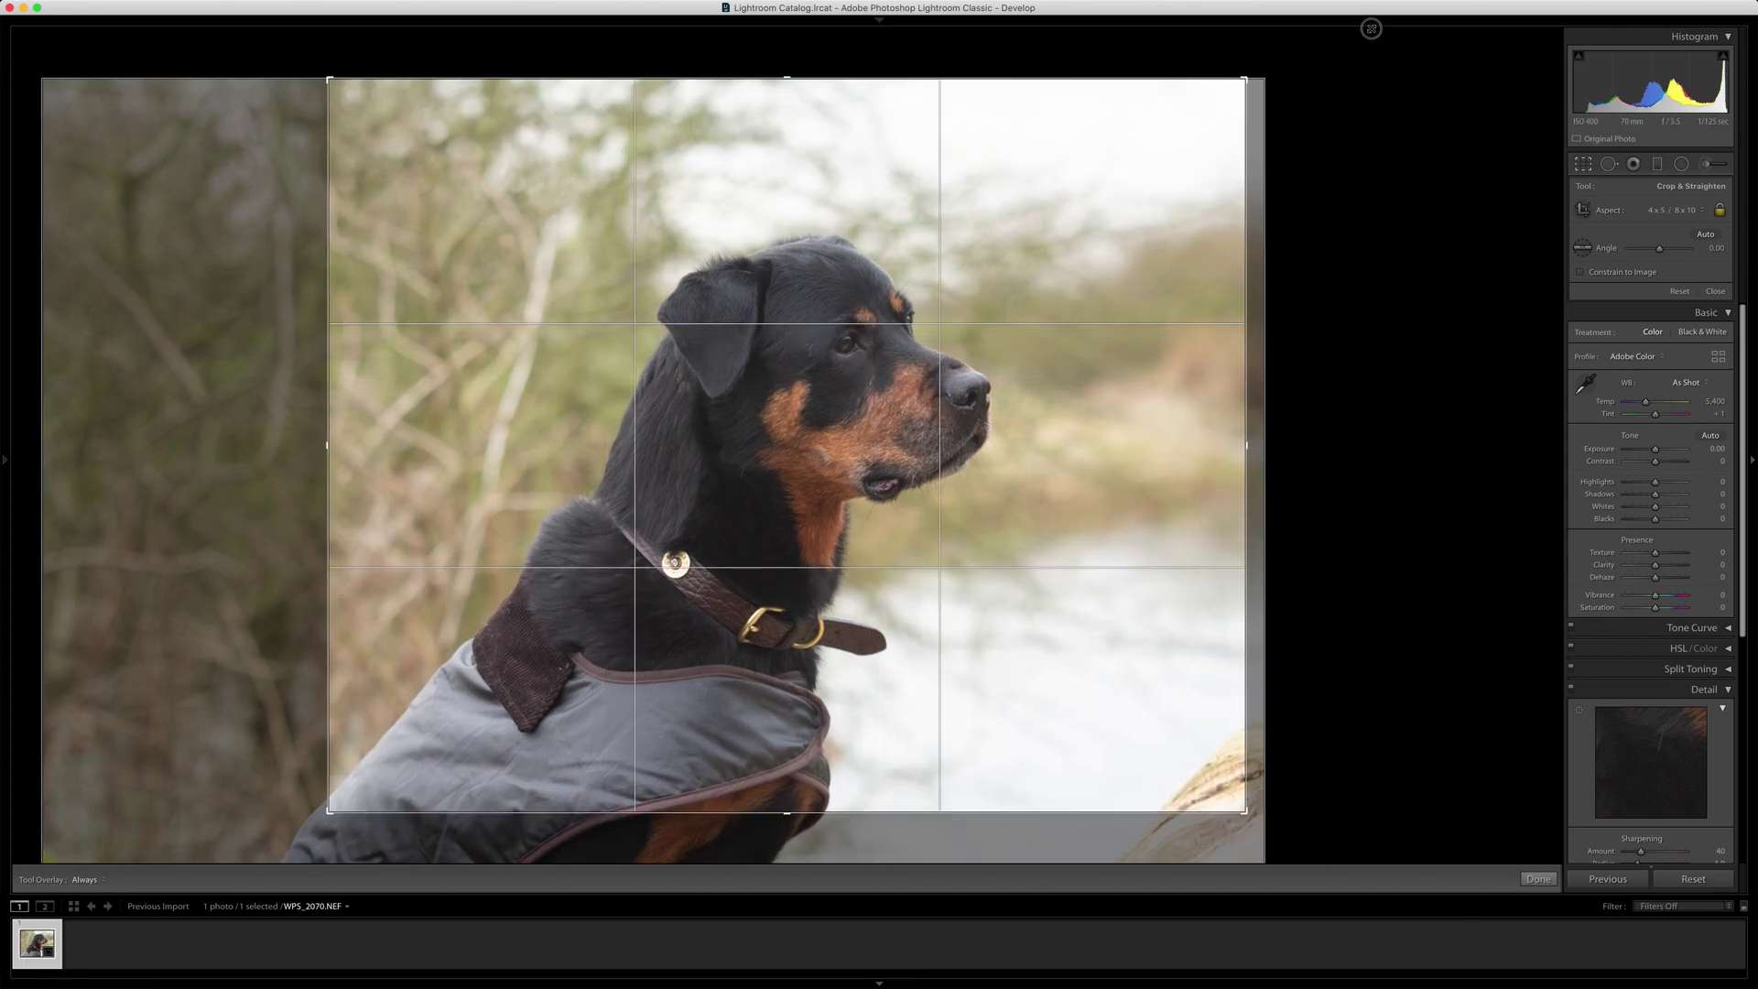
drag(330, 812, 239, 902)
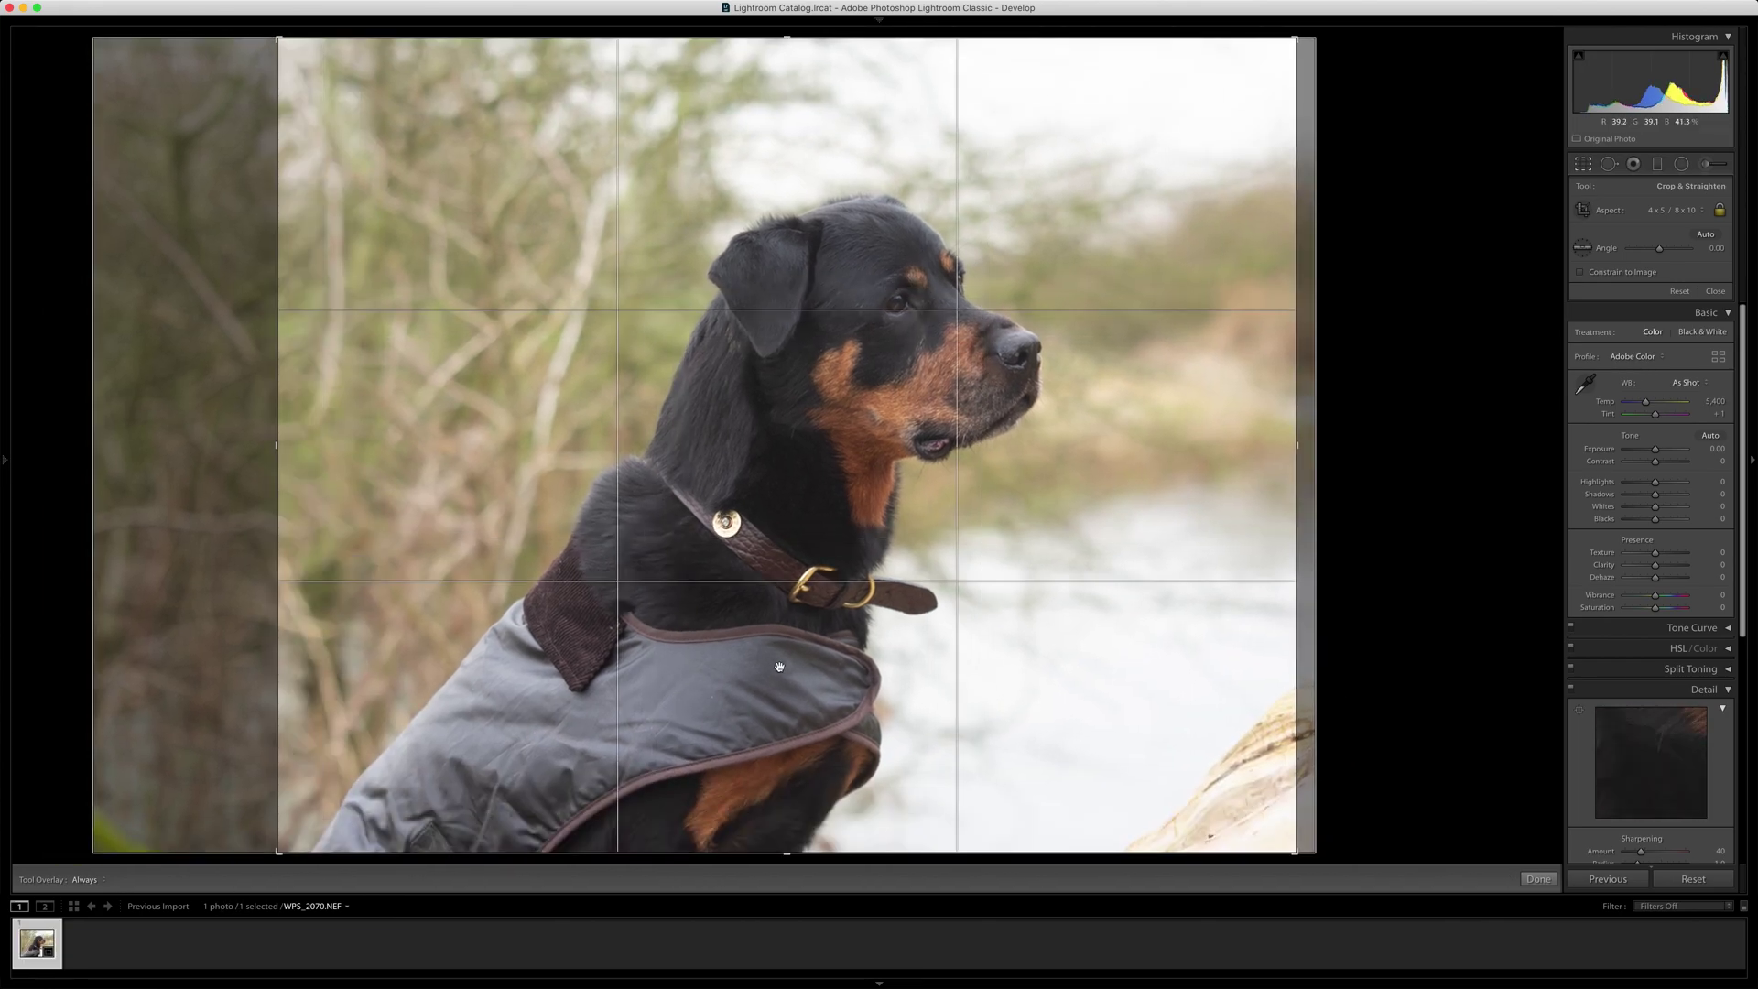
drag(779, 666, 687, 666)
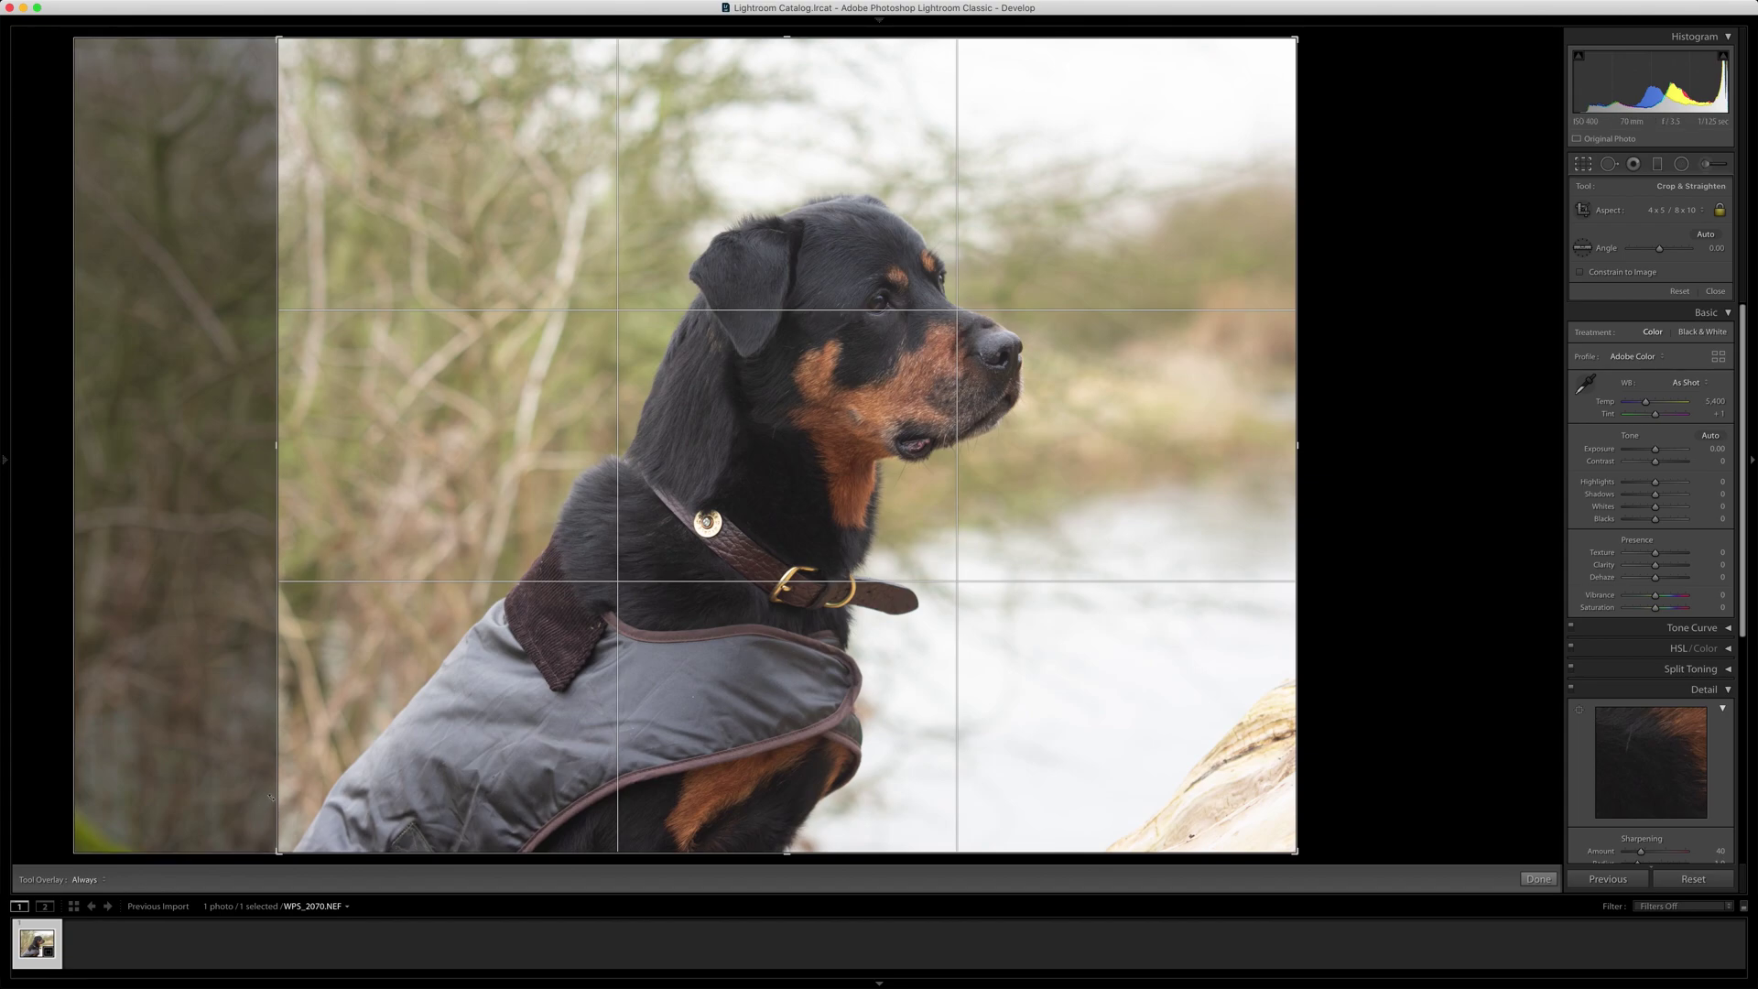
drag(270, 797, 338, 760)
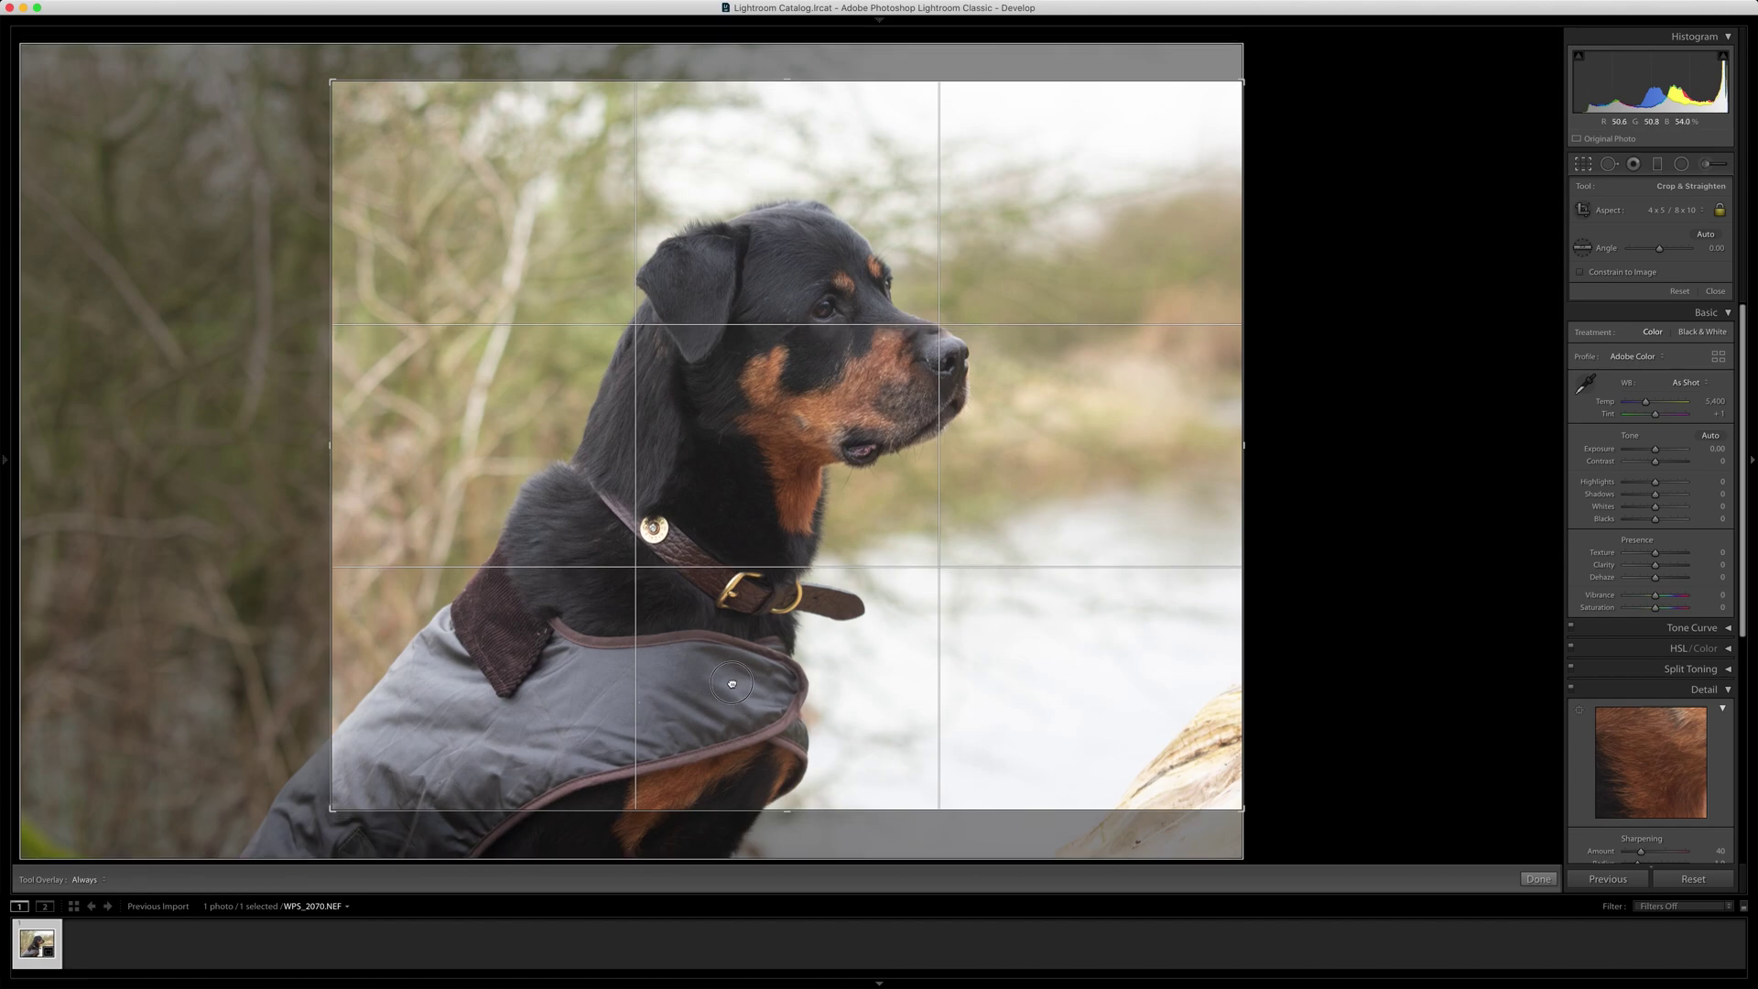
key(Return)
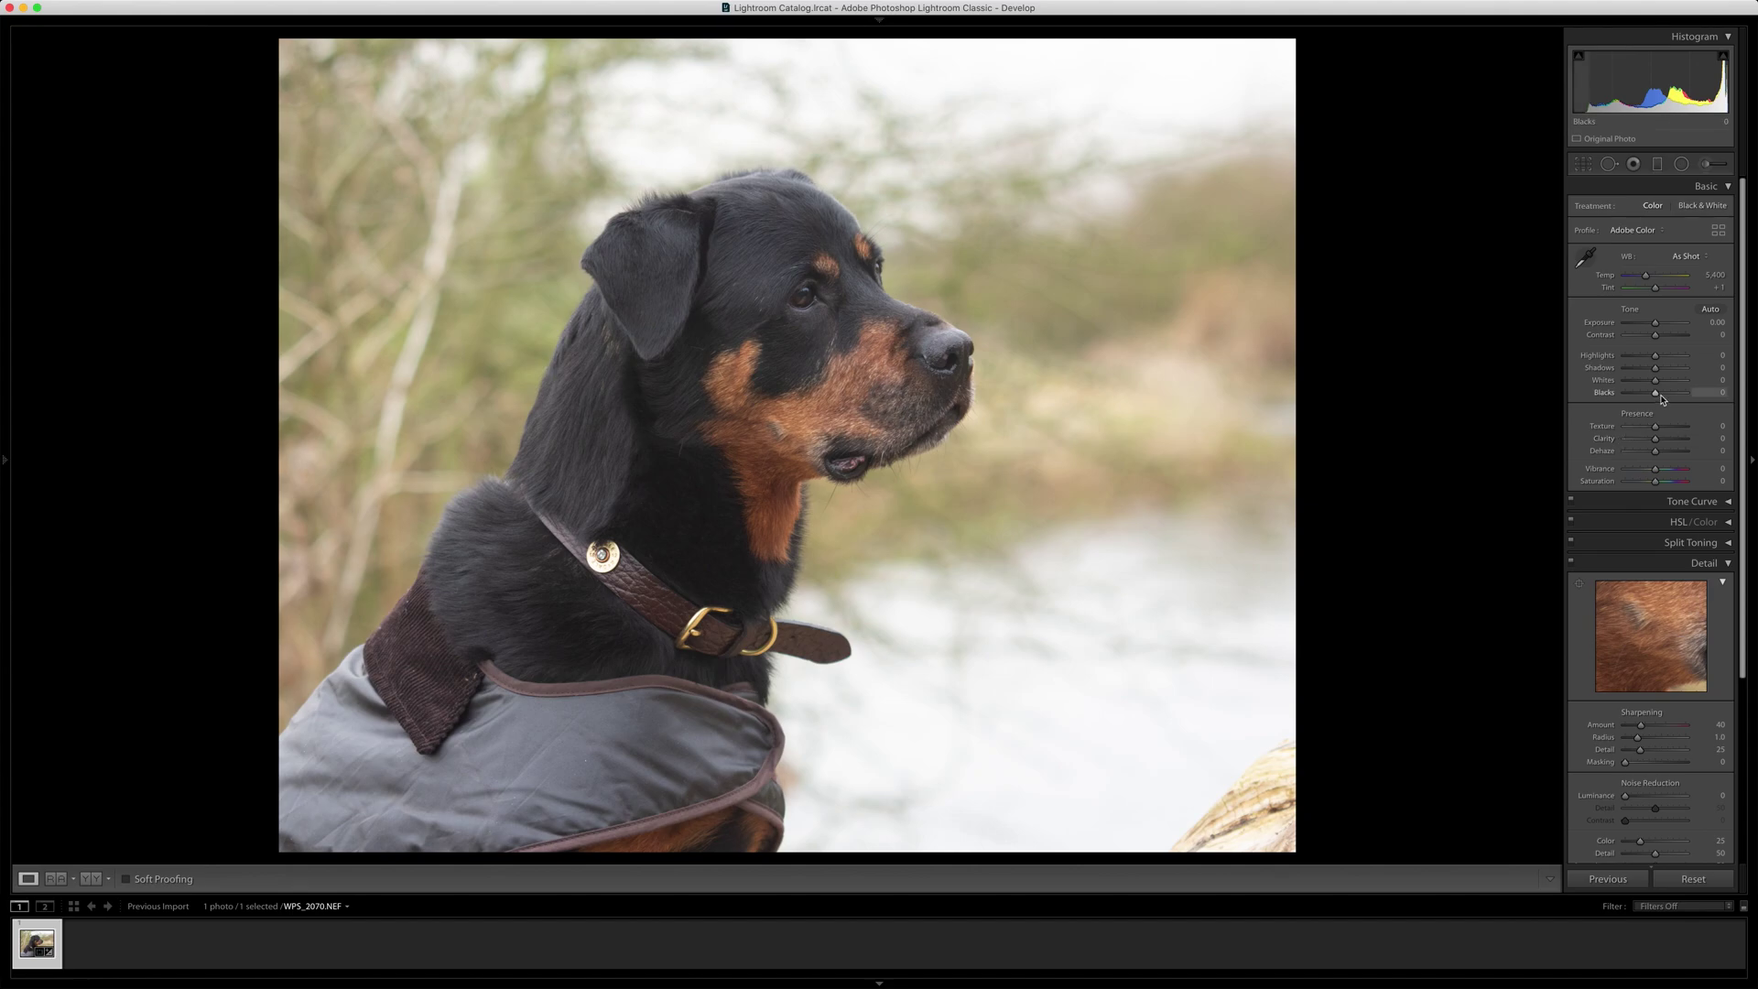
click(1726, 502)
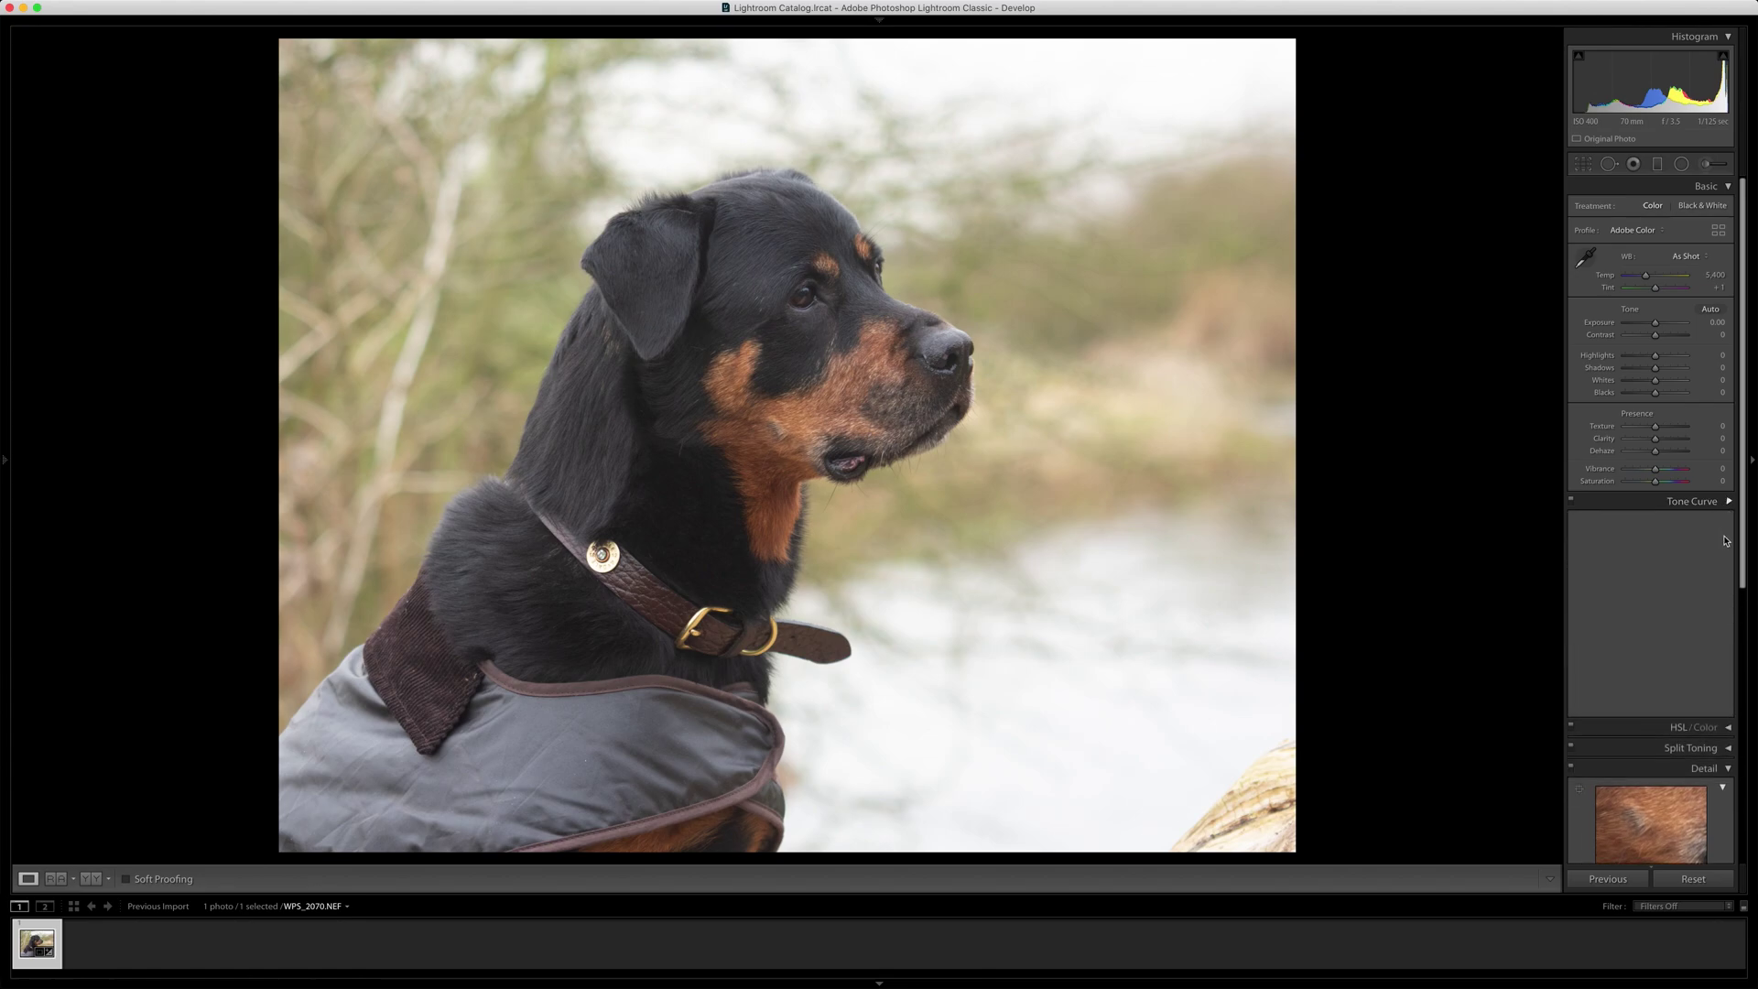
click(1703, 847)
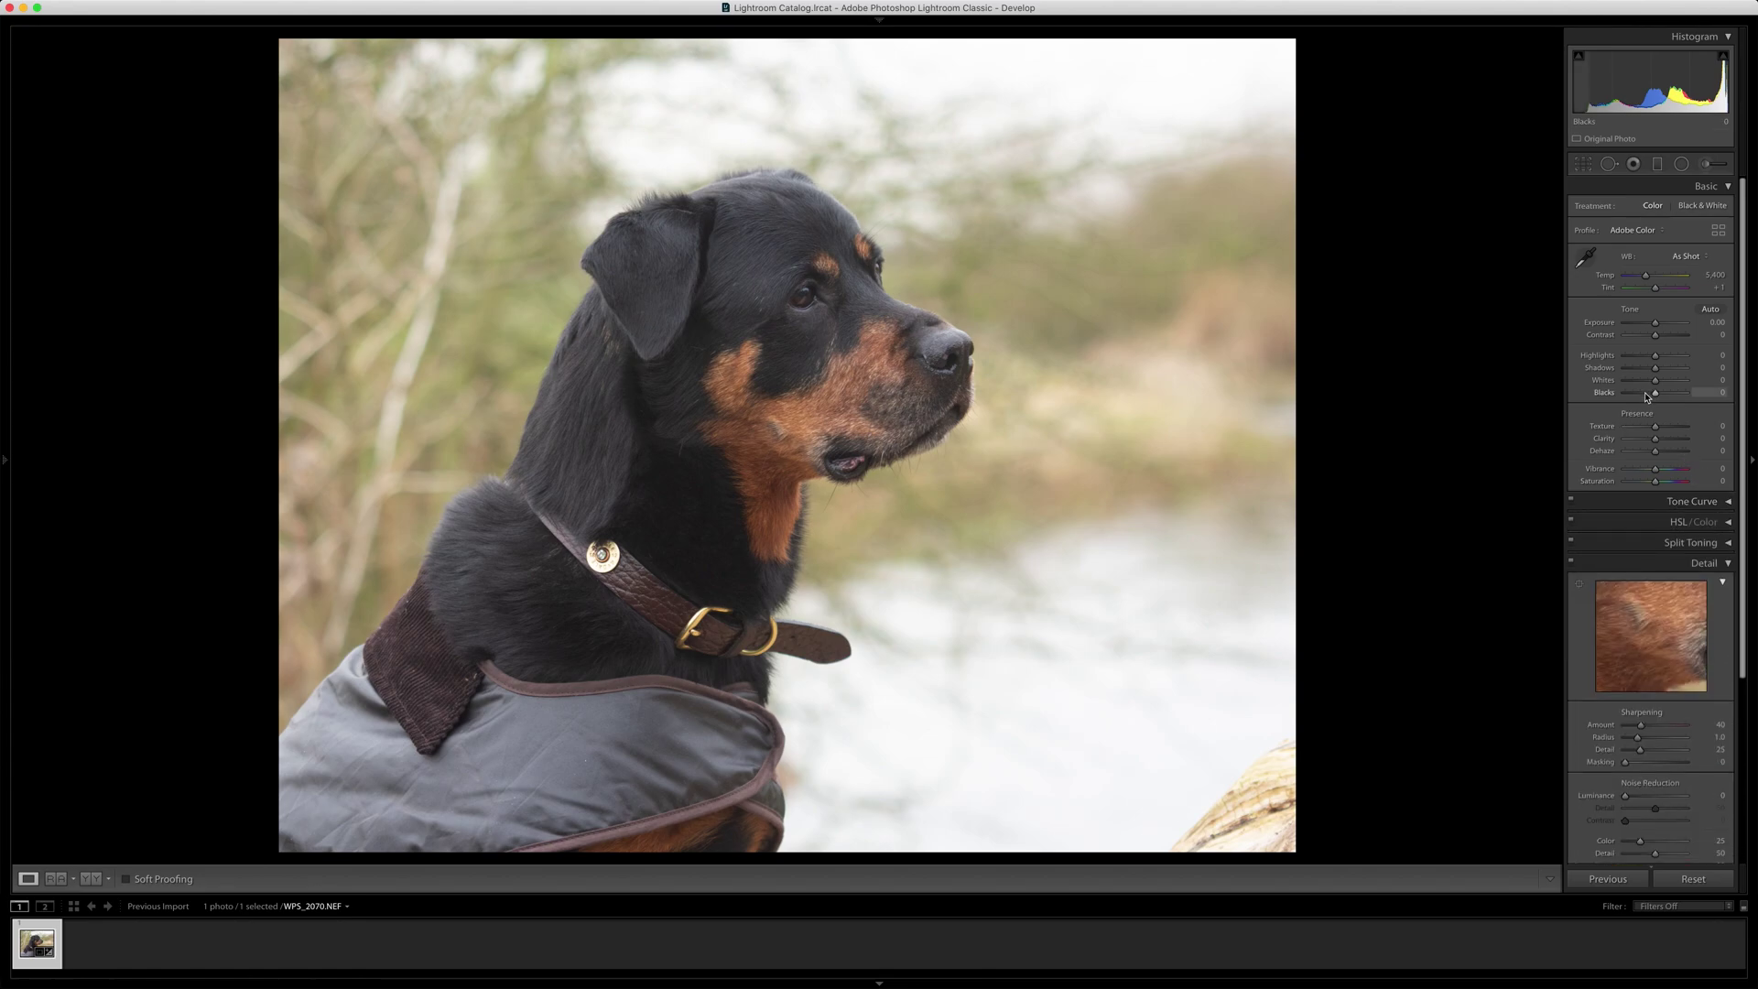
drag(1653, 394, 1636, 397)
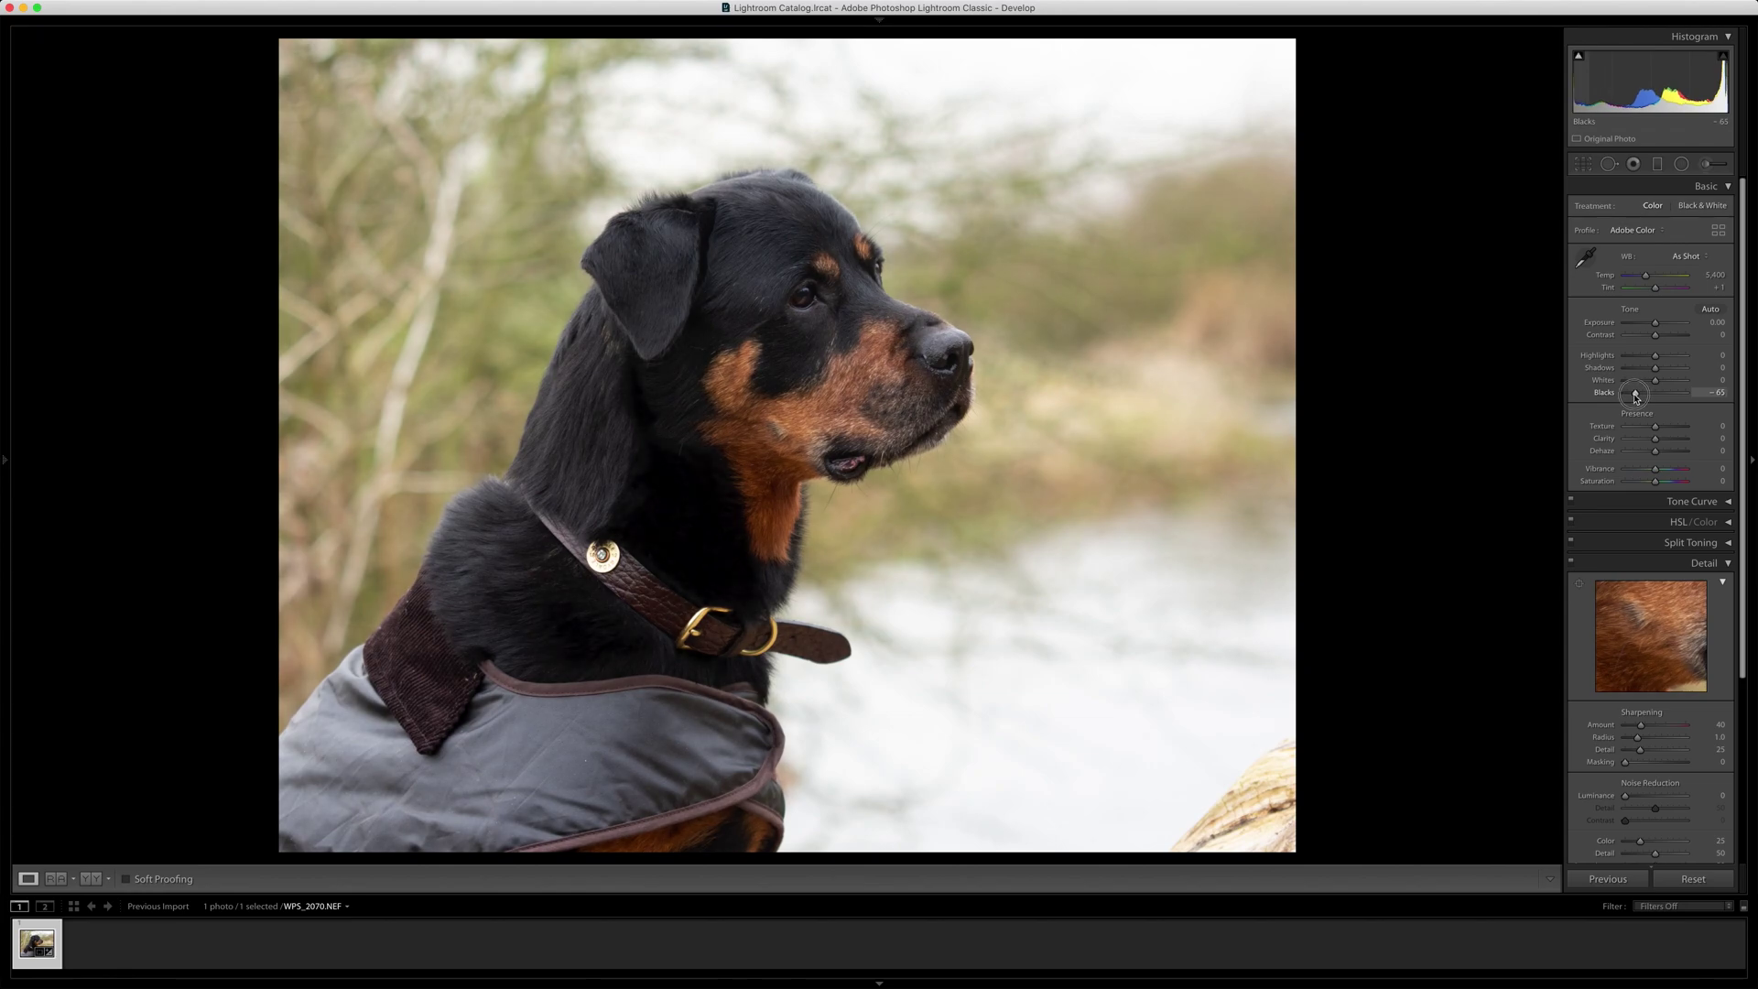
double_click(1637, 396)
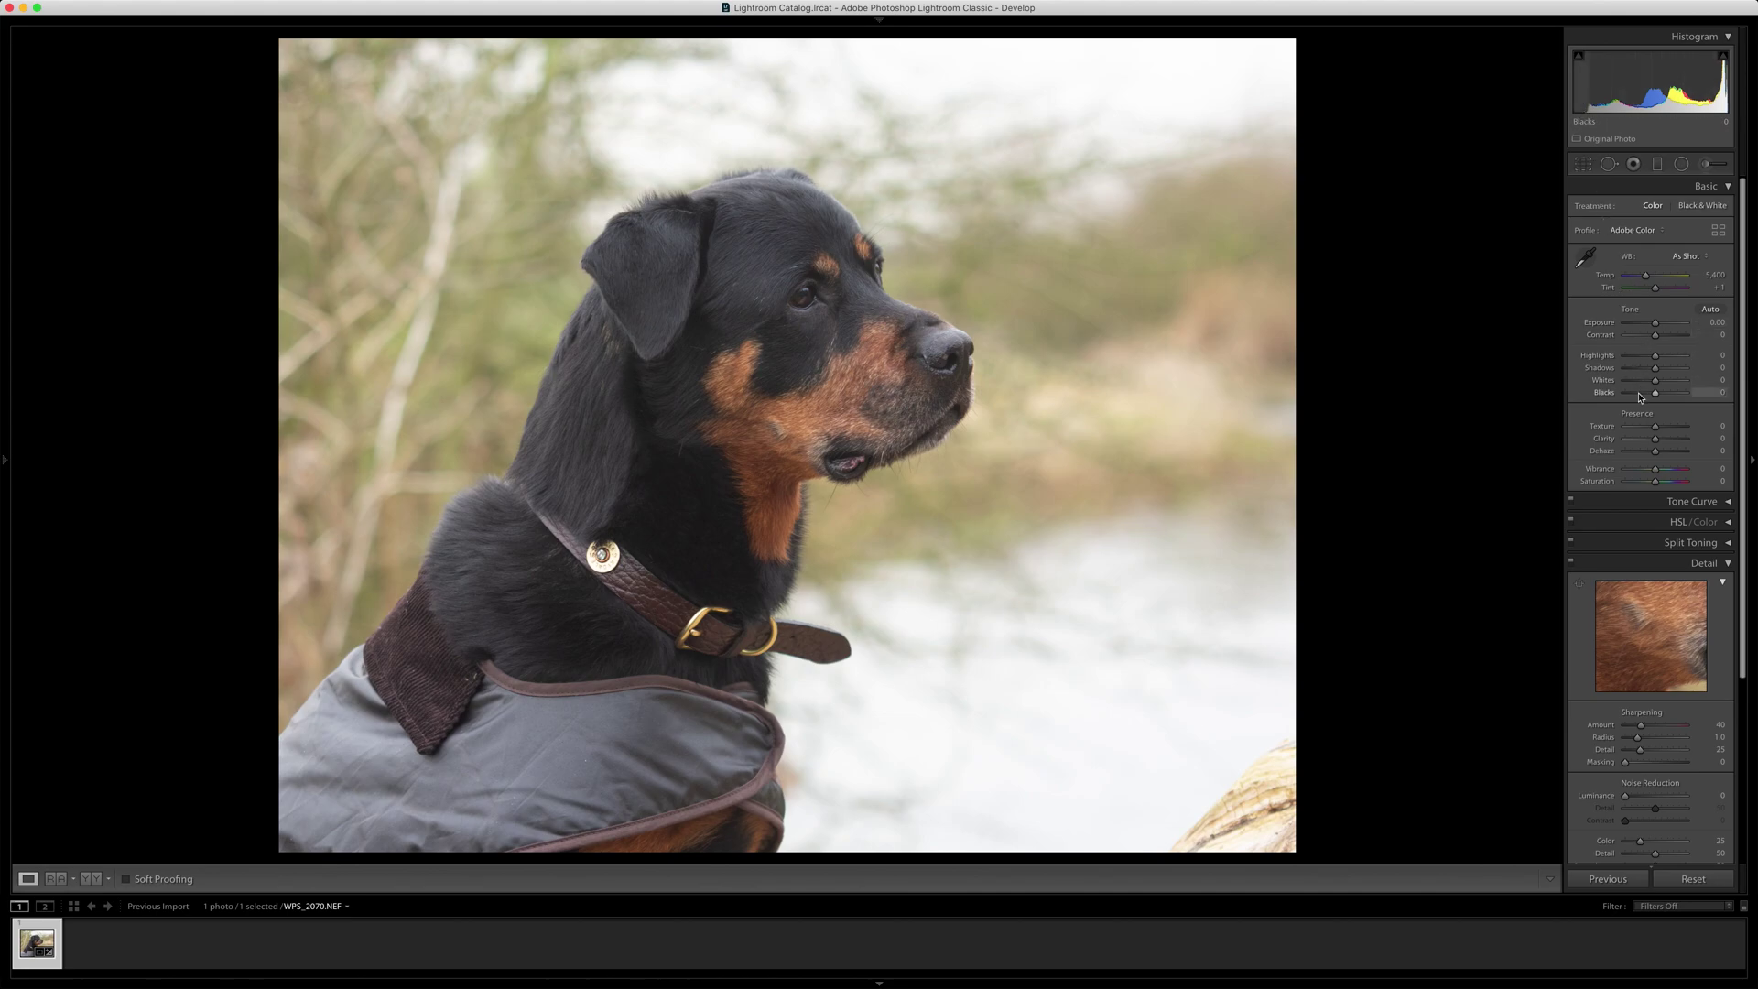
Step: Adjust the photo's tone with Blacks at -53, Highlights at -75, Shadows at -20 and Exposure at +0.10
drag(1654, 393, 1640, 397)
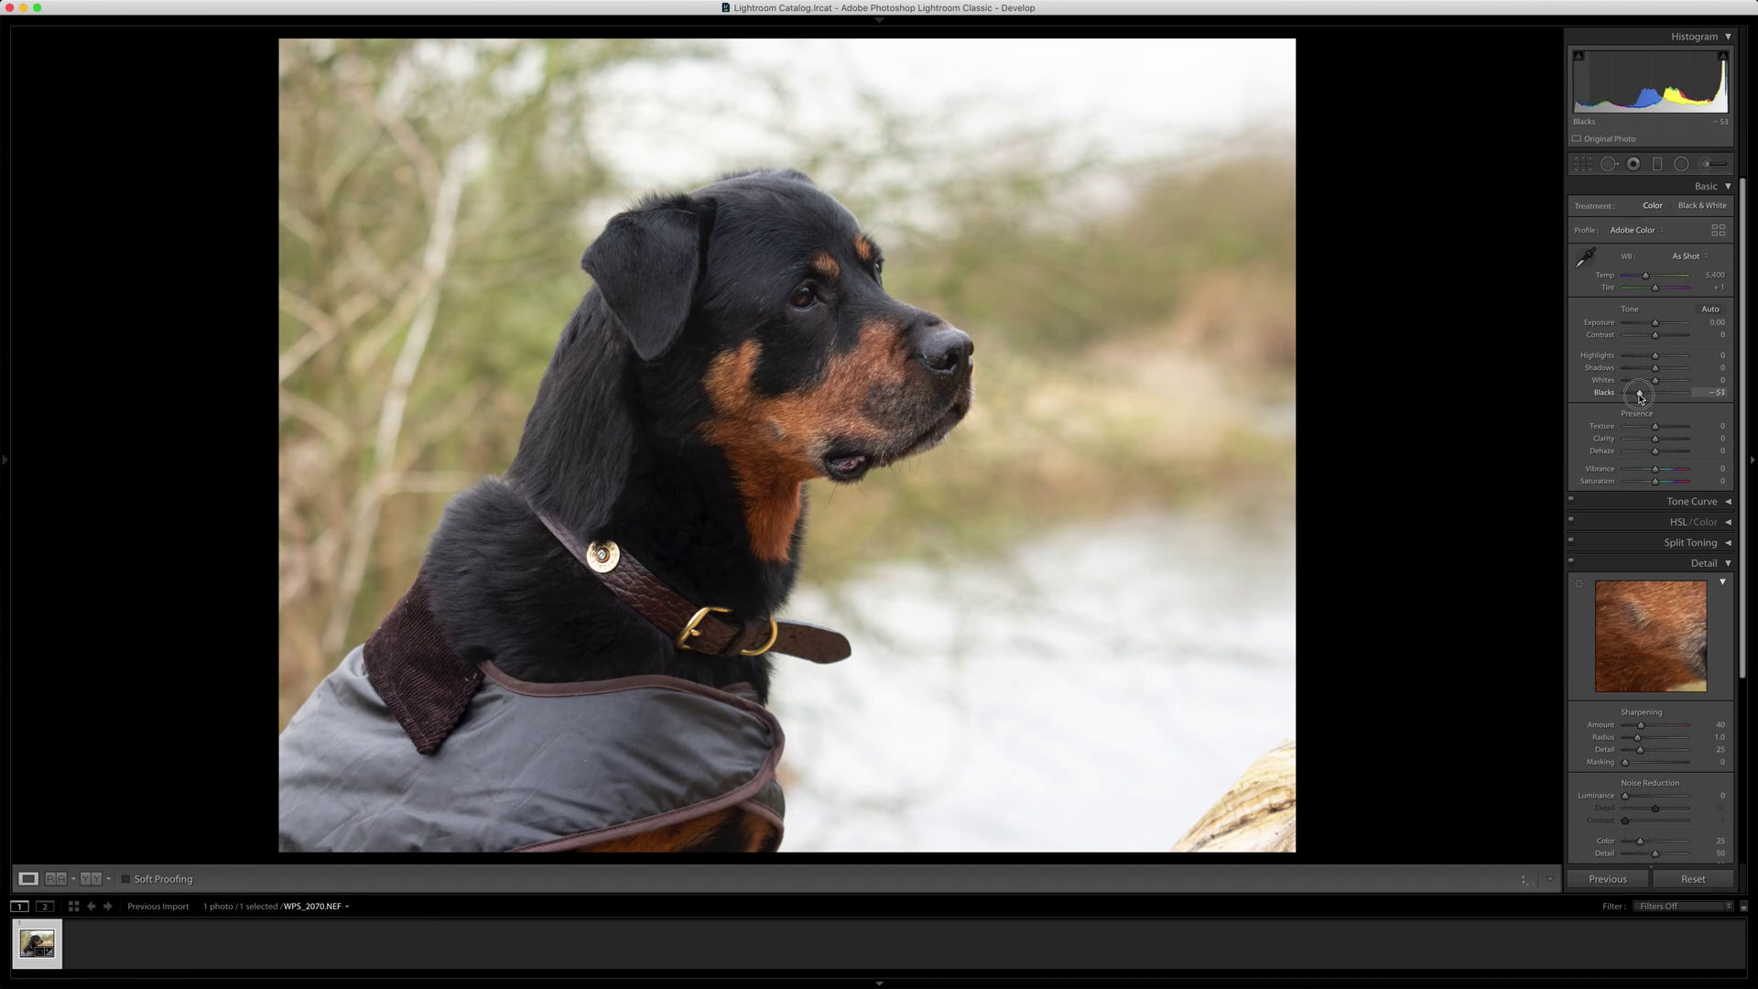
drag(1654, 355, 1634, 360)
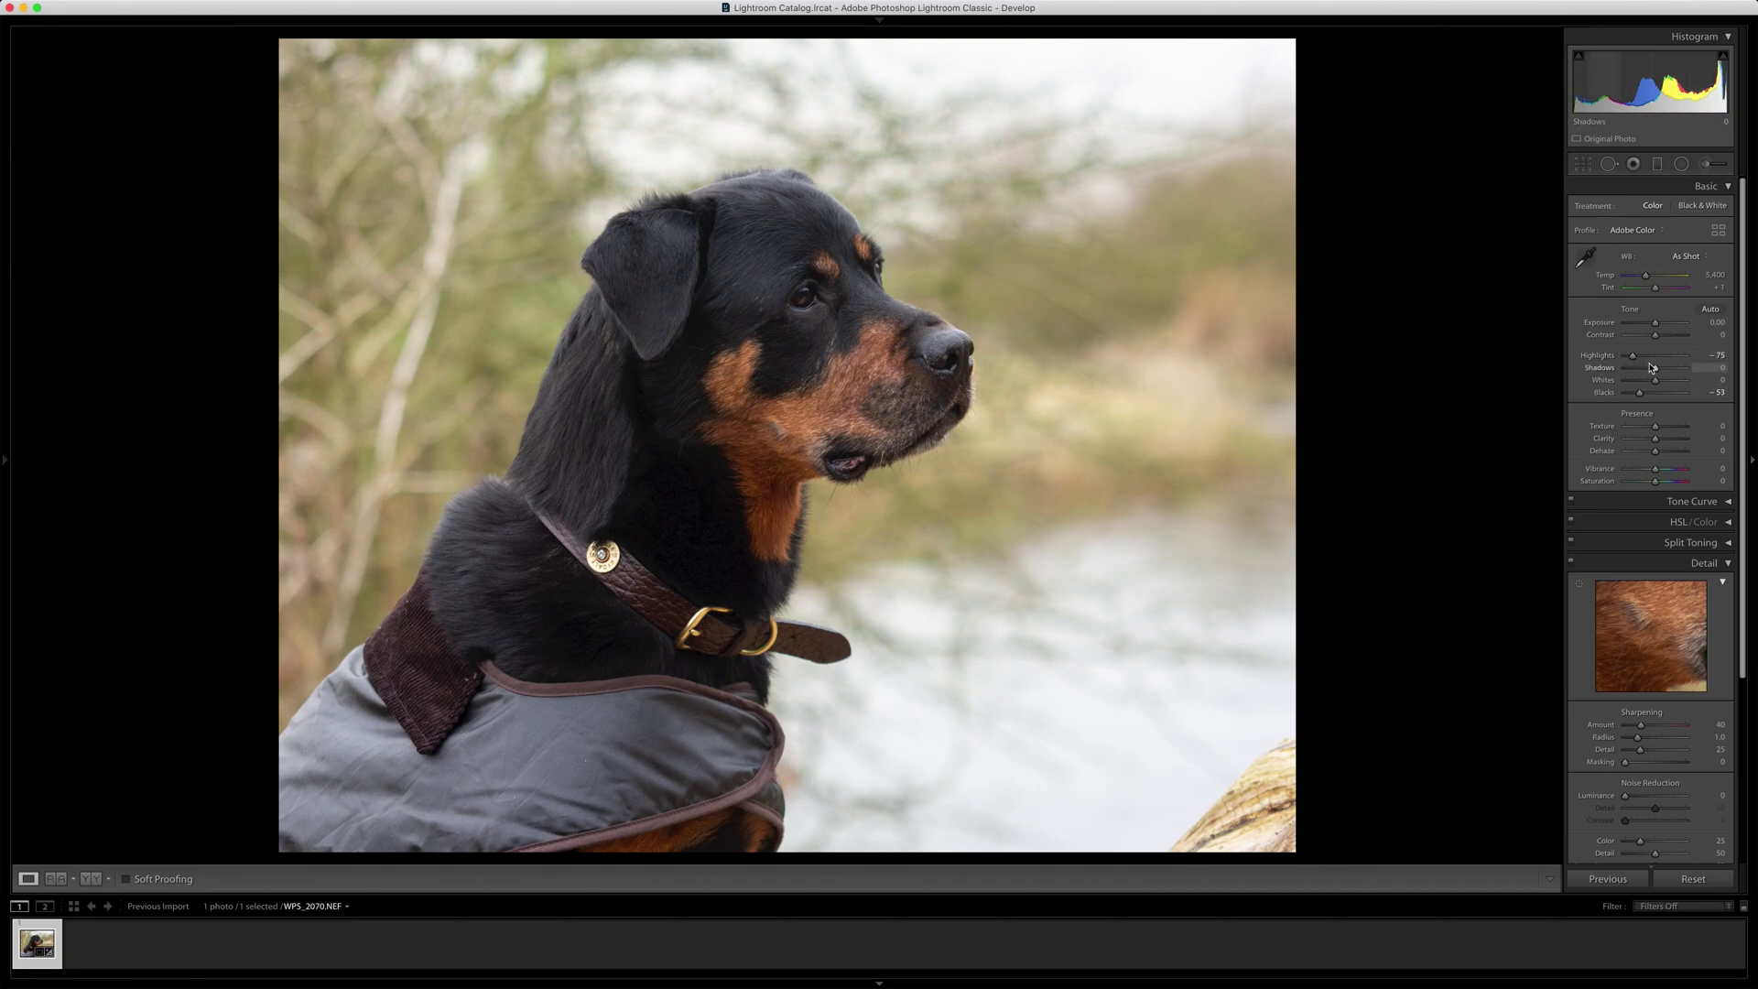
drag(1658, 371, 1650, 373)
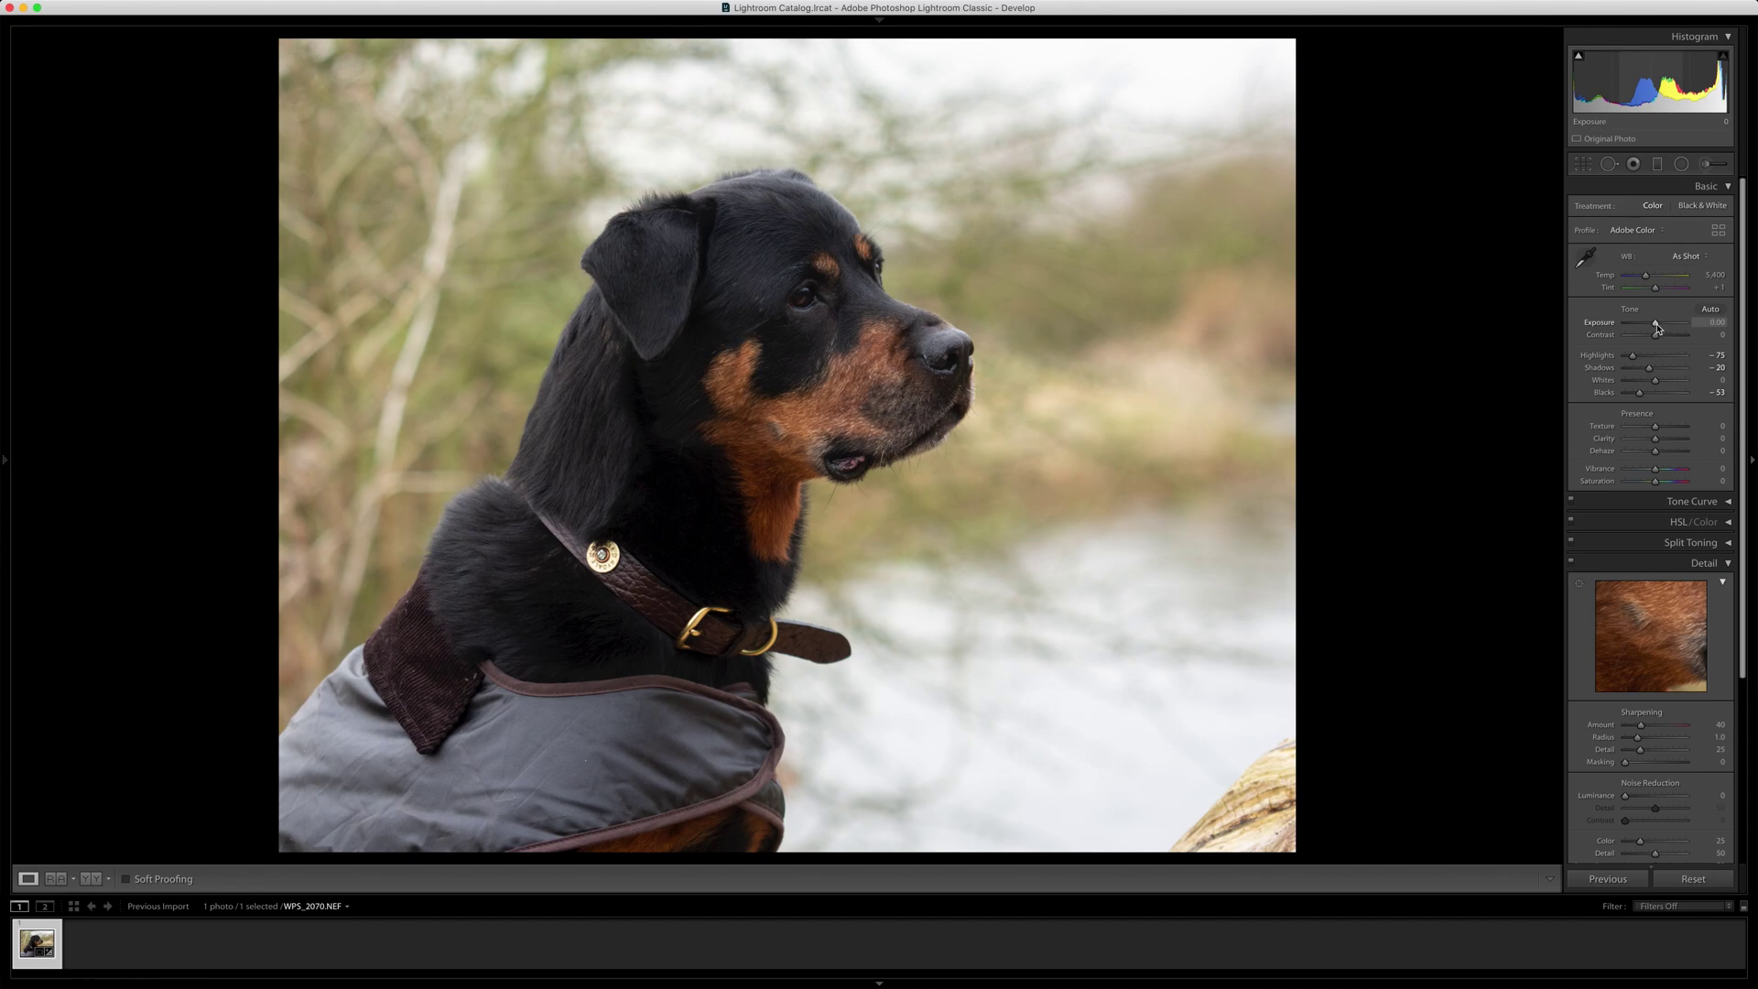
drag(1655, 323, 1658, 328)
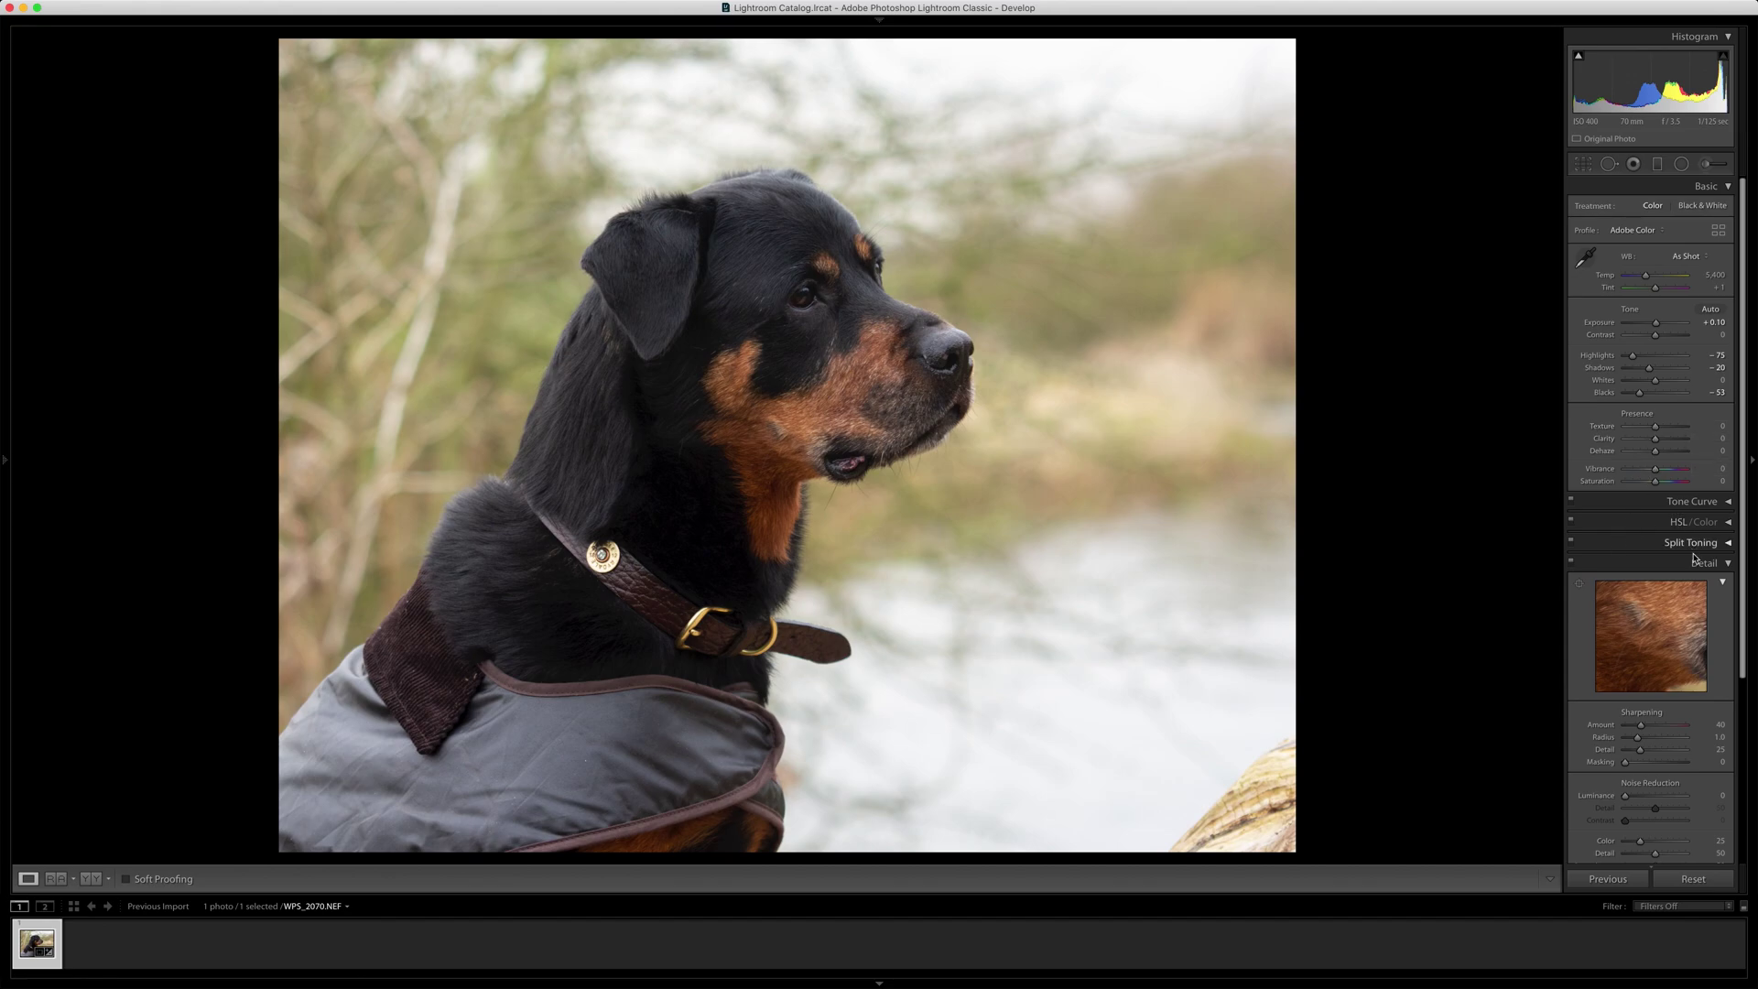
Step: Sharpen the photo while viewing the dog's face up close, with Amount 66, Radius 2.1 and Detail 33
click(1727, 188)
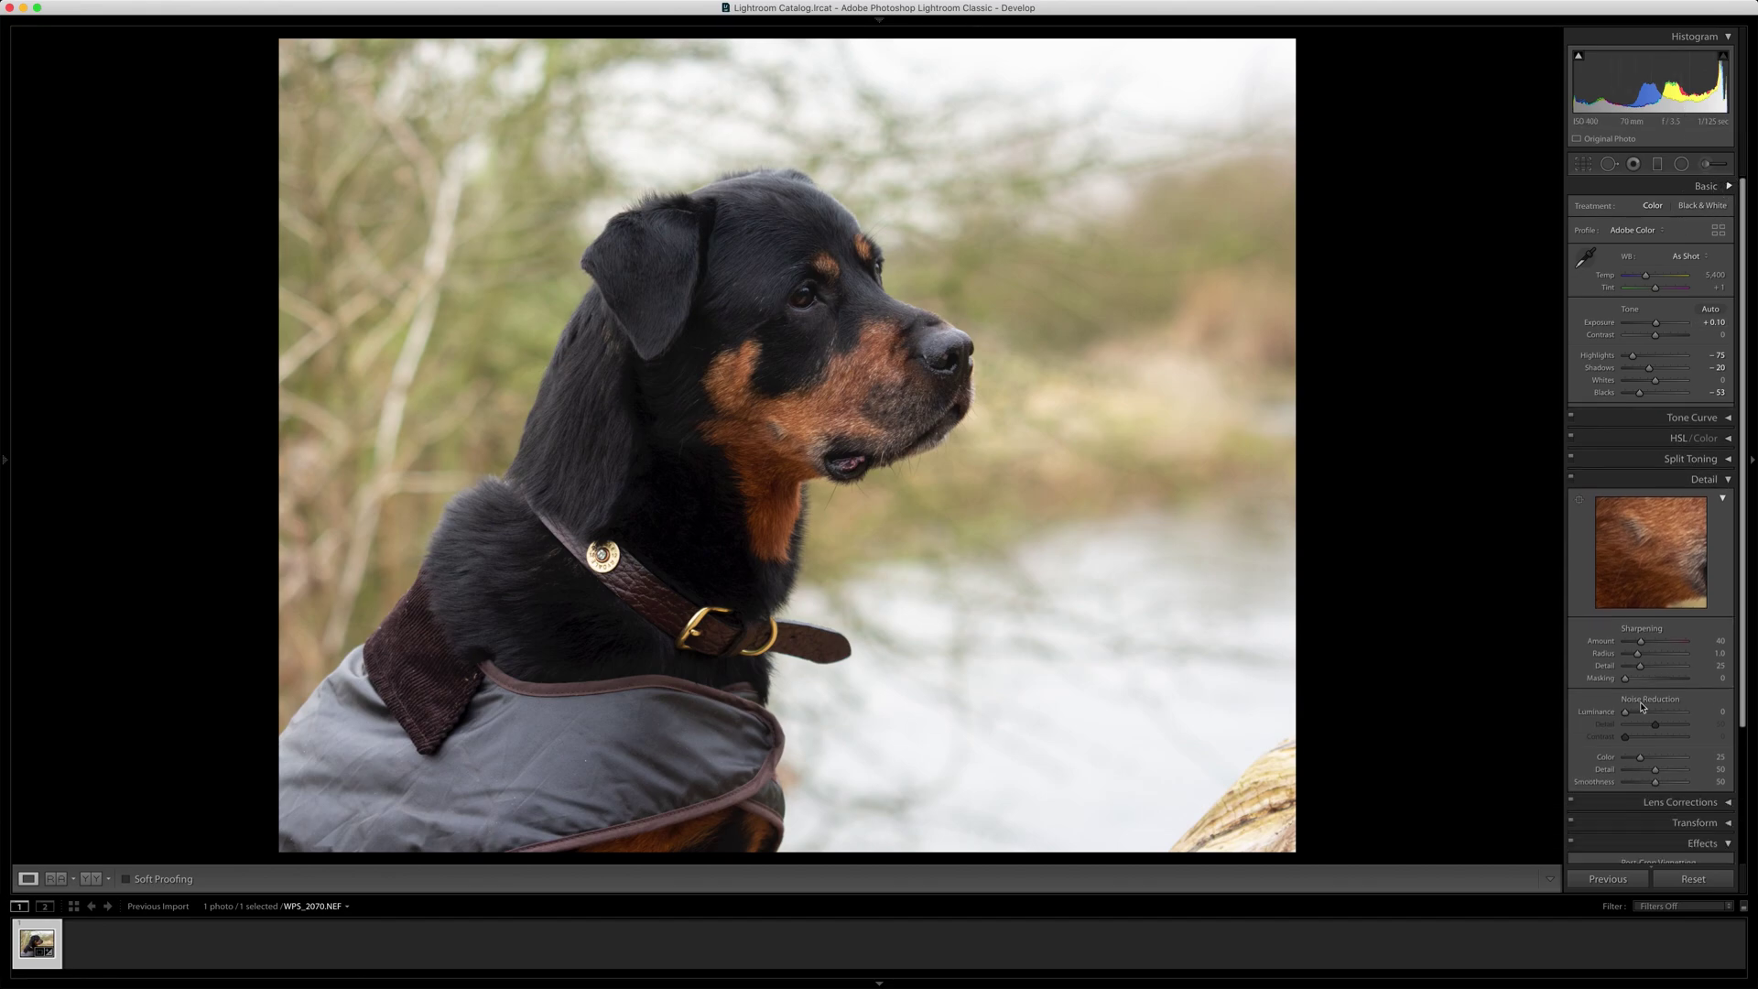
click(777, 296)
drag(824, 612, 821, 437)
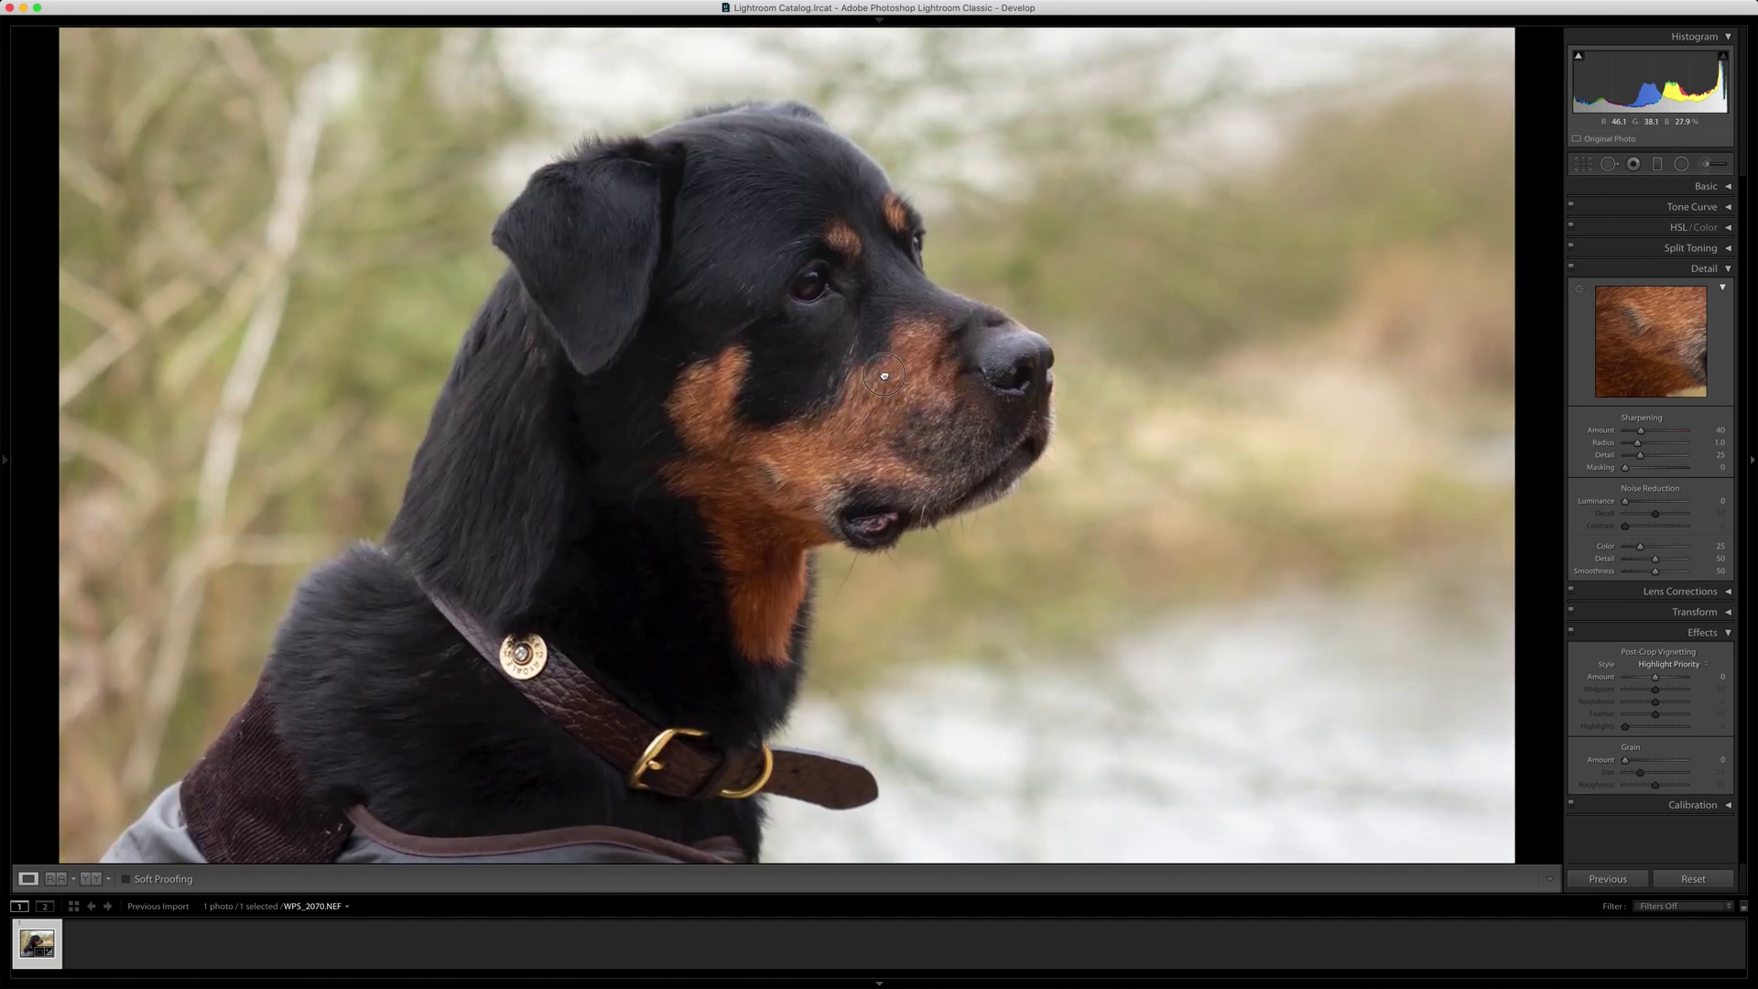
click(4, 66)
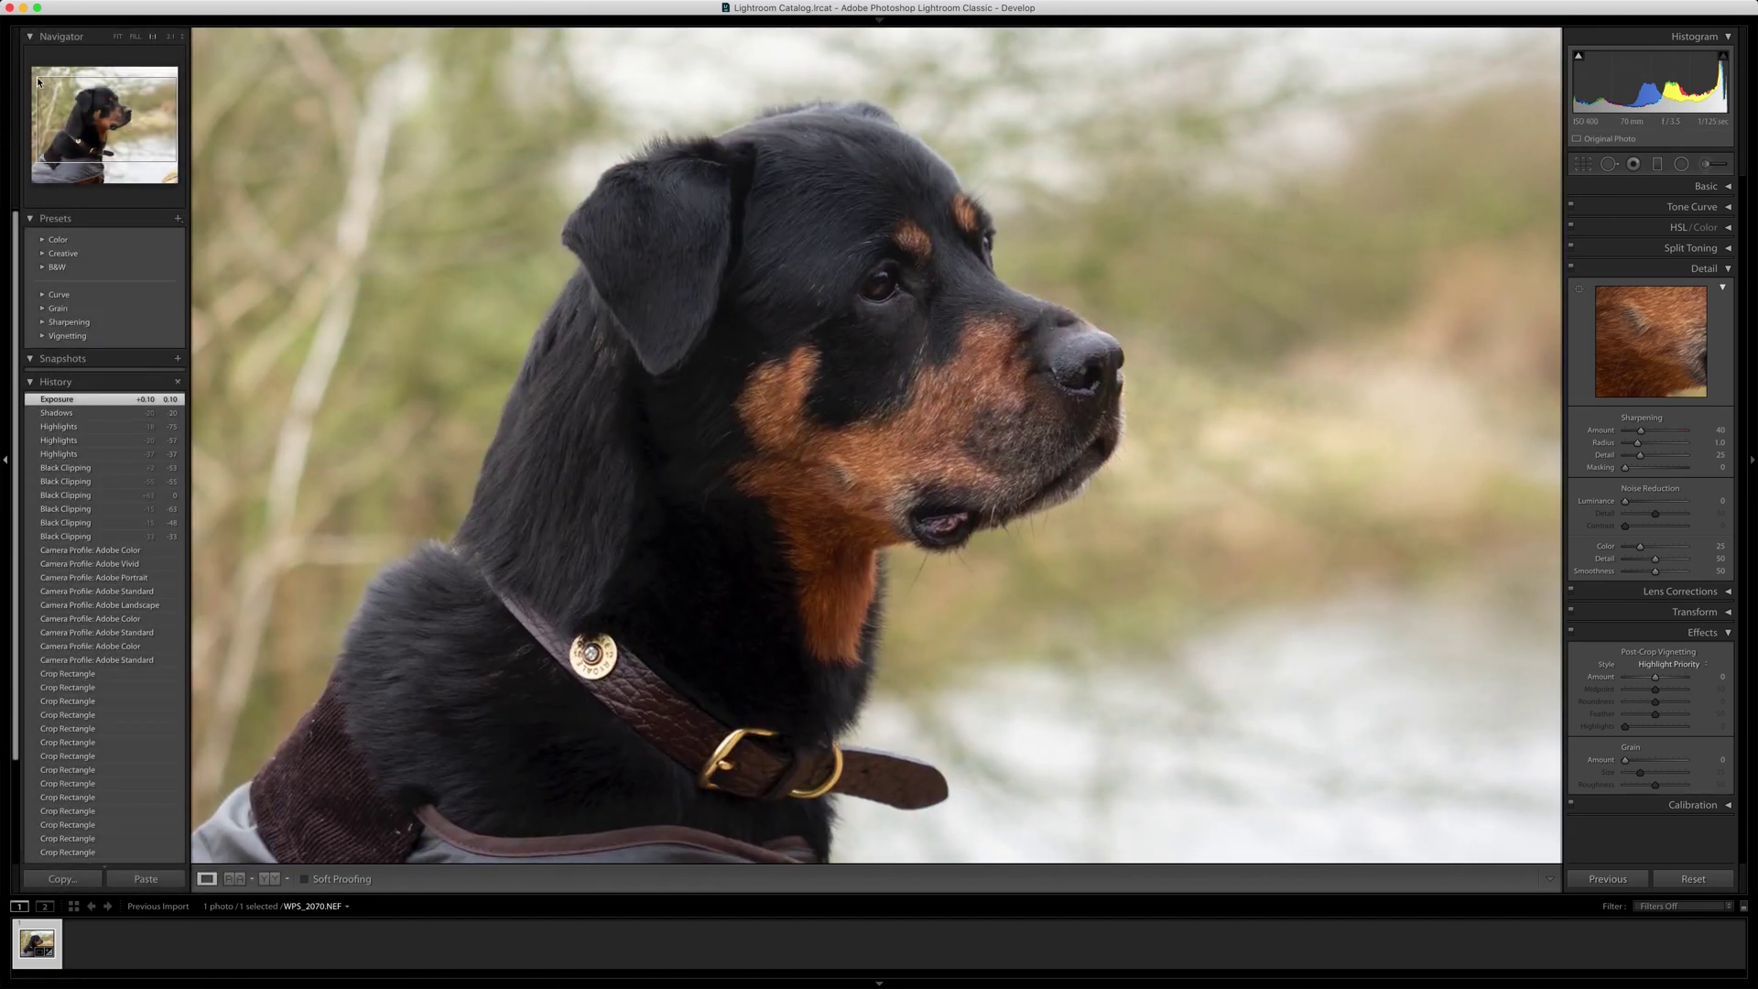
click(172, 37)
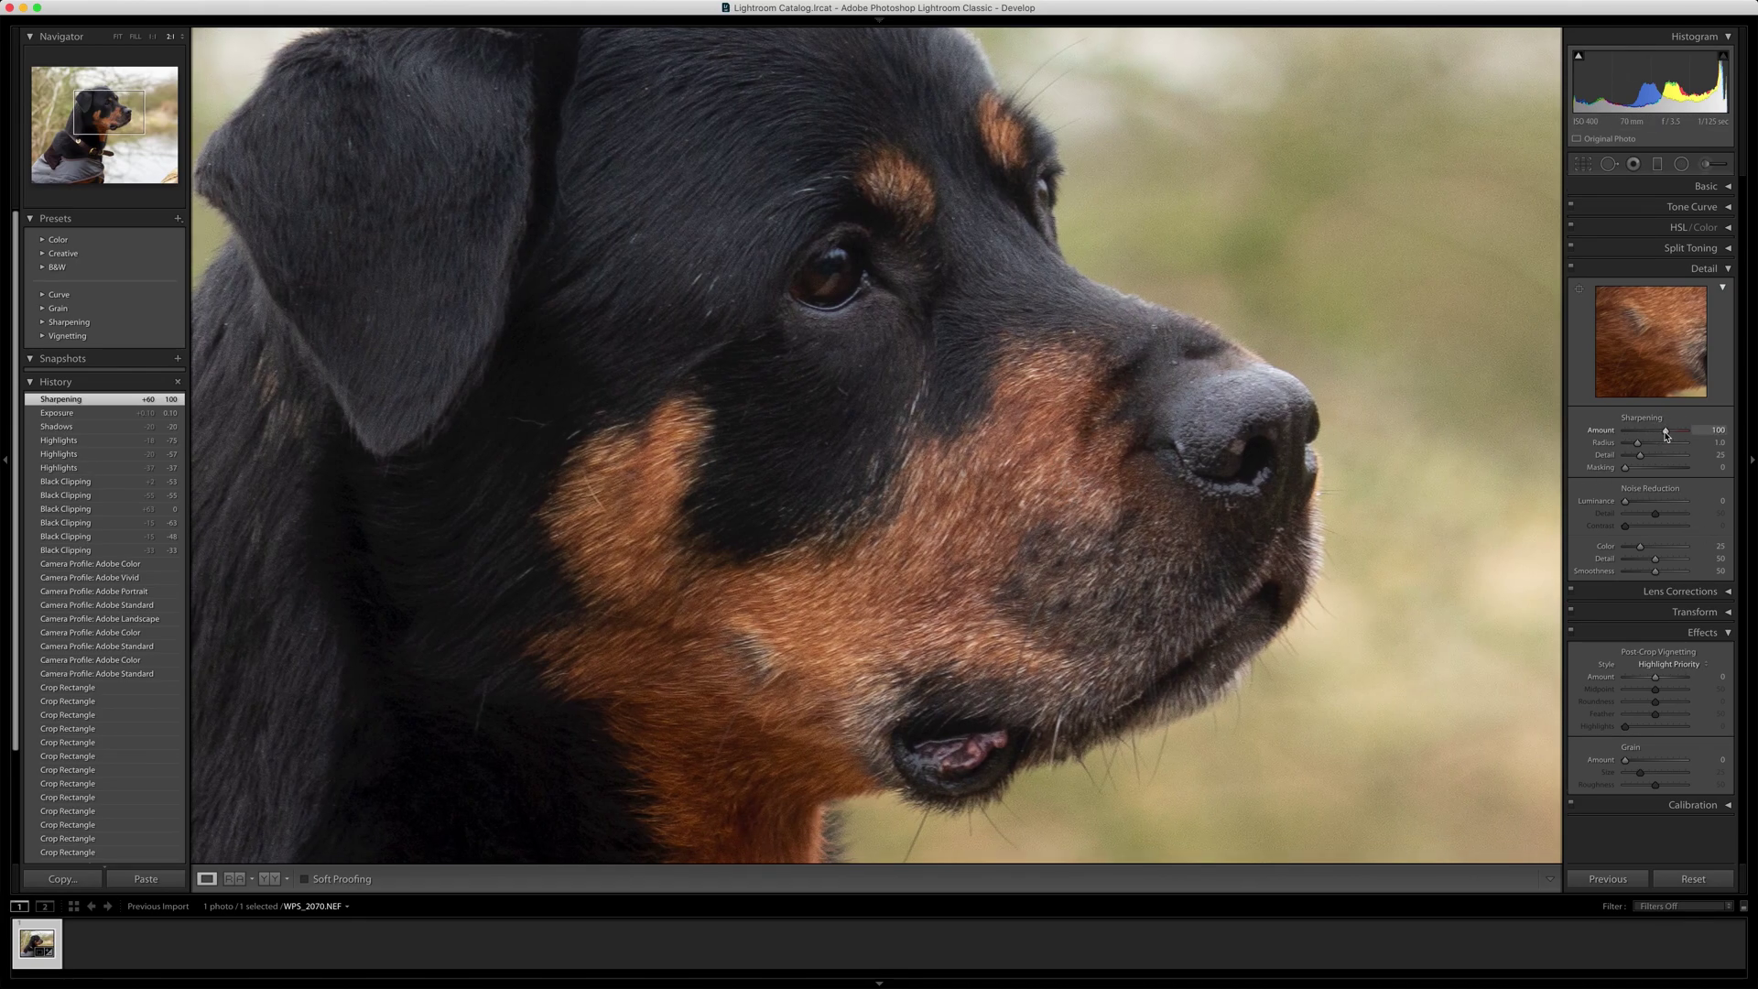
drag(1665, 432, 1664, 432)
mouse_move(1663, 432)
mouse_down()
mouse_move(1647, 458)
mouse_move(1663, 466)
mouse_move(1645, 461)
mouse_up()
key(alt)
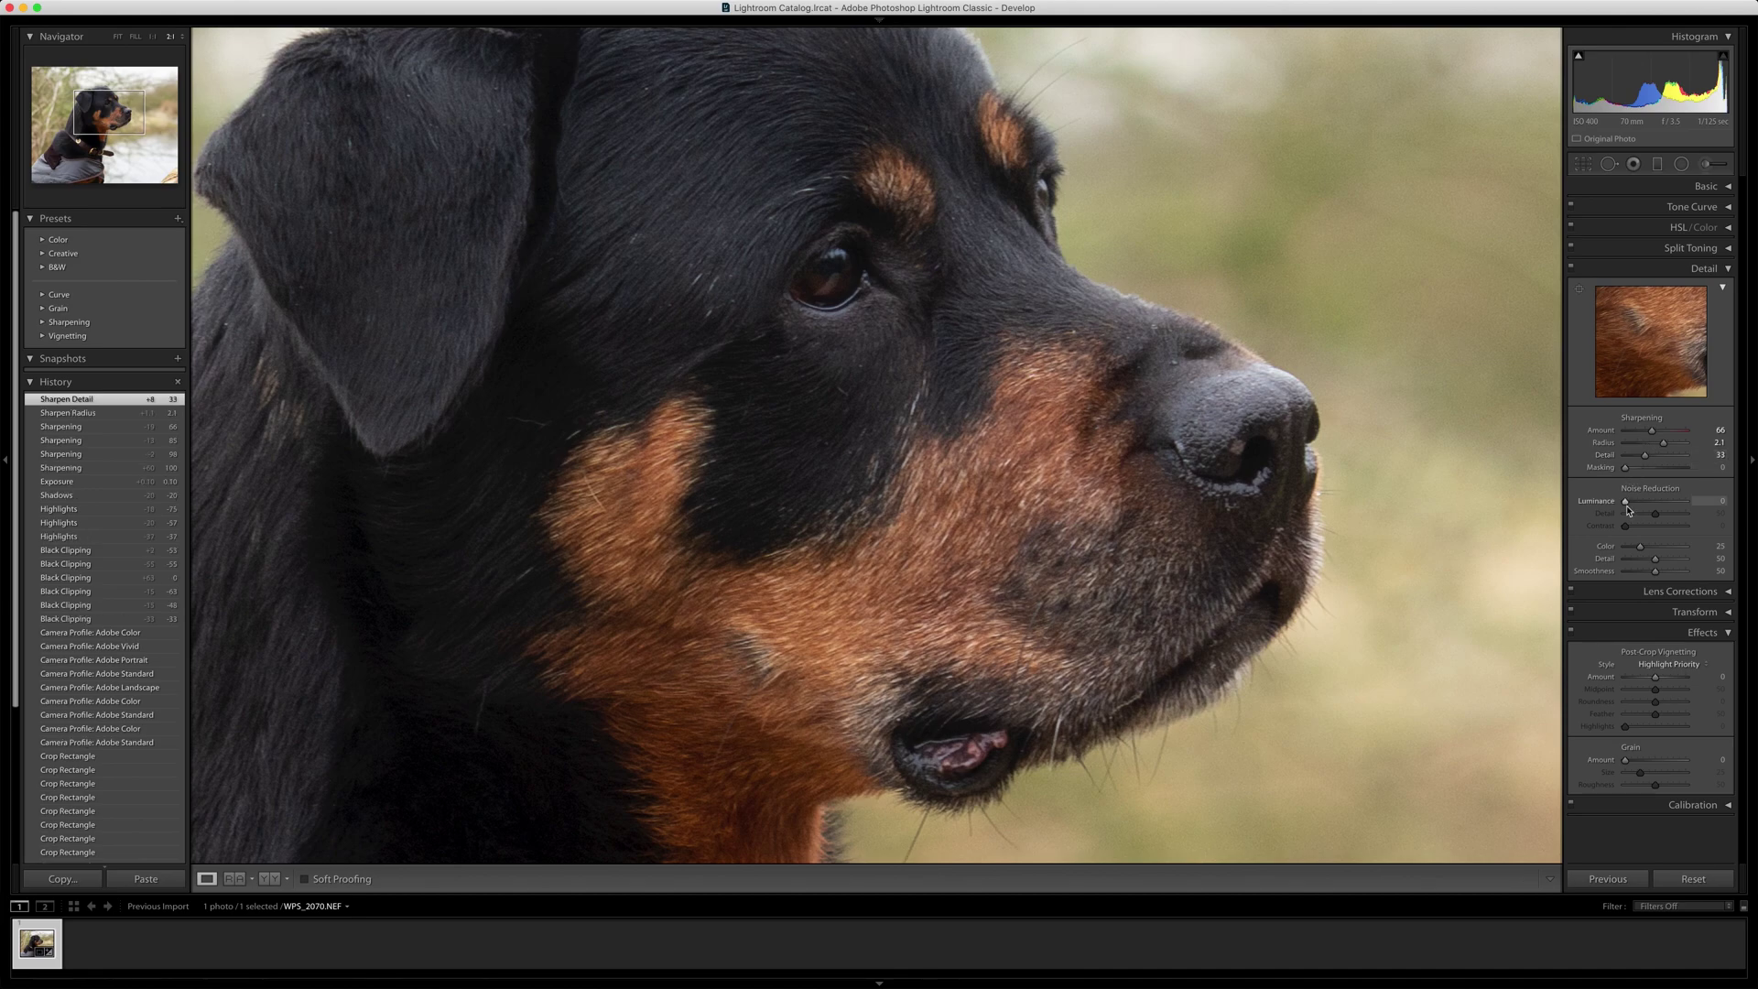
Step: Apply luminance noise reduction with Luminance 52, Detail 73 and Contrast 50, checking the blurred background beside the dog's head
drag(1340, 277, 1257, 413)
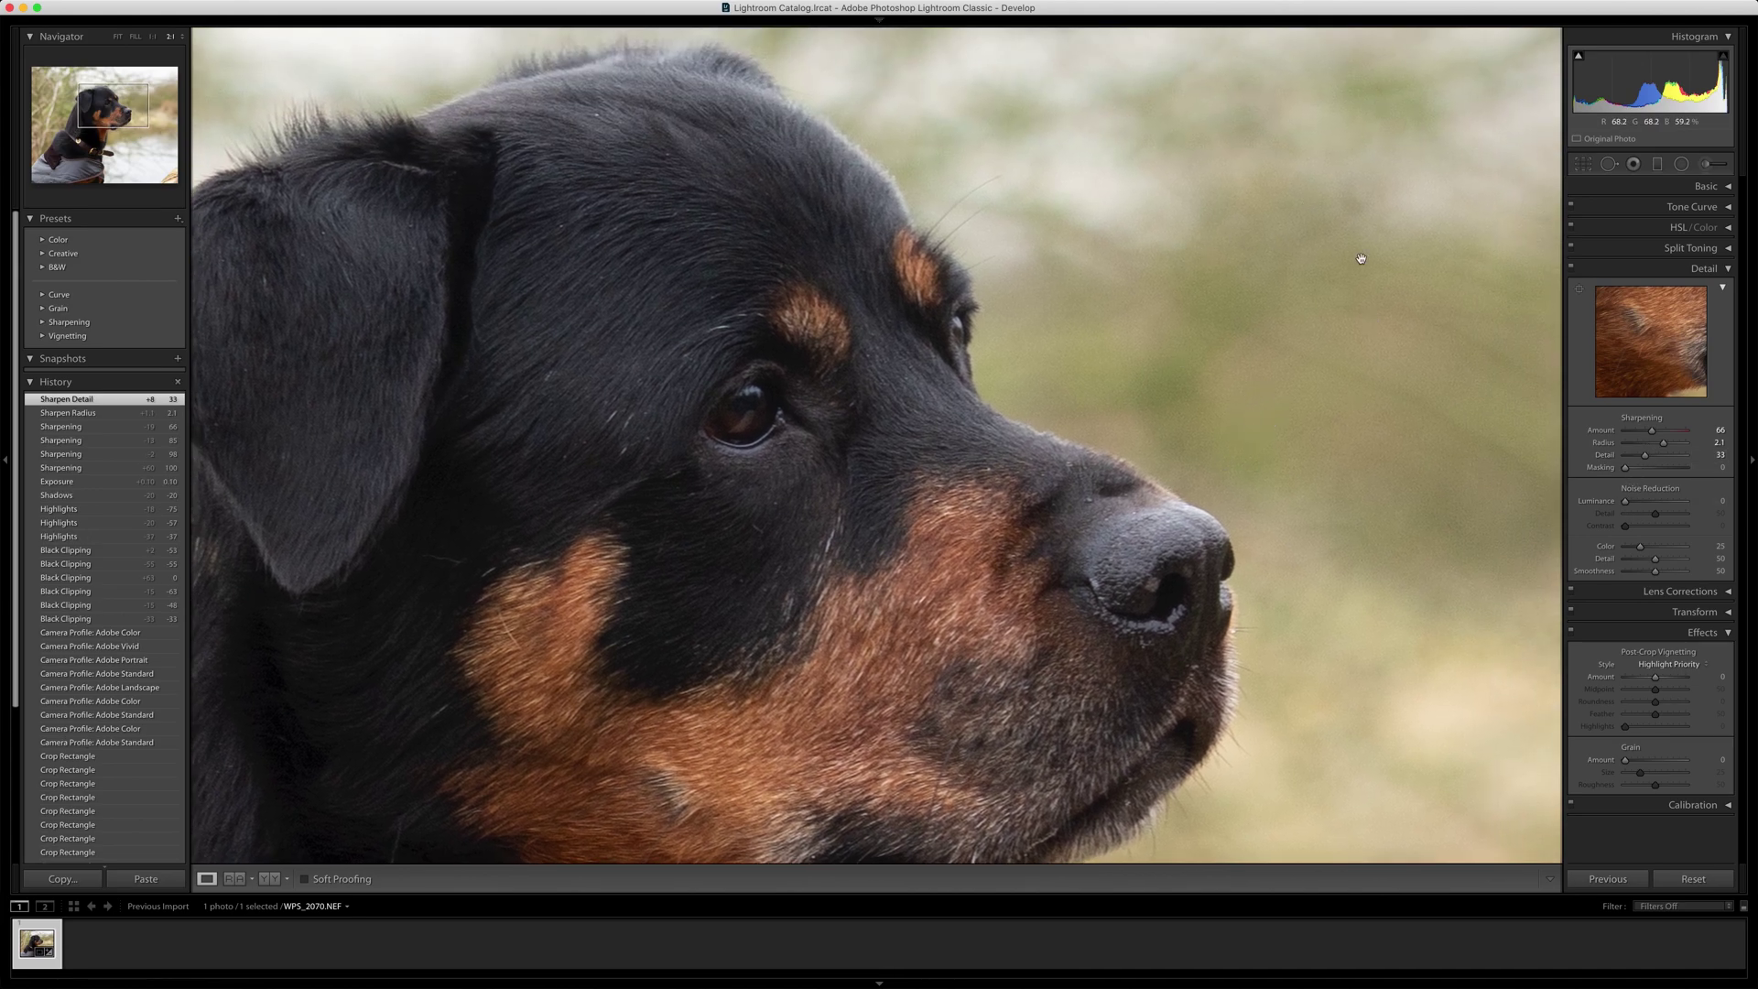
drag(1627, 504, 1657, 535)
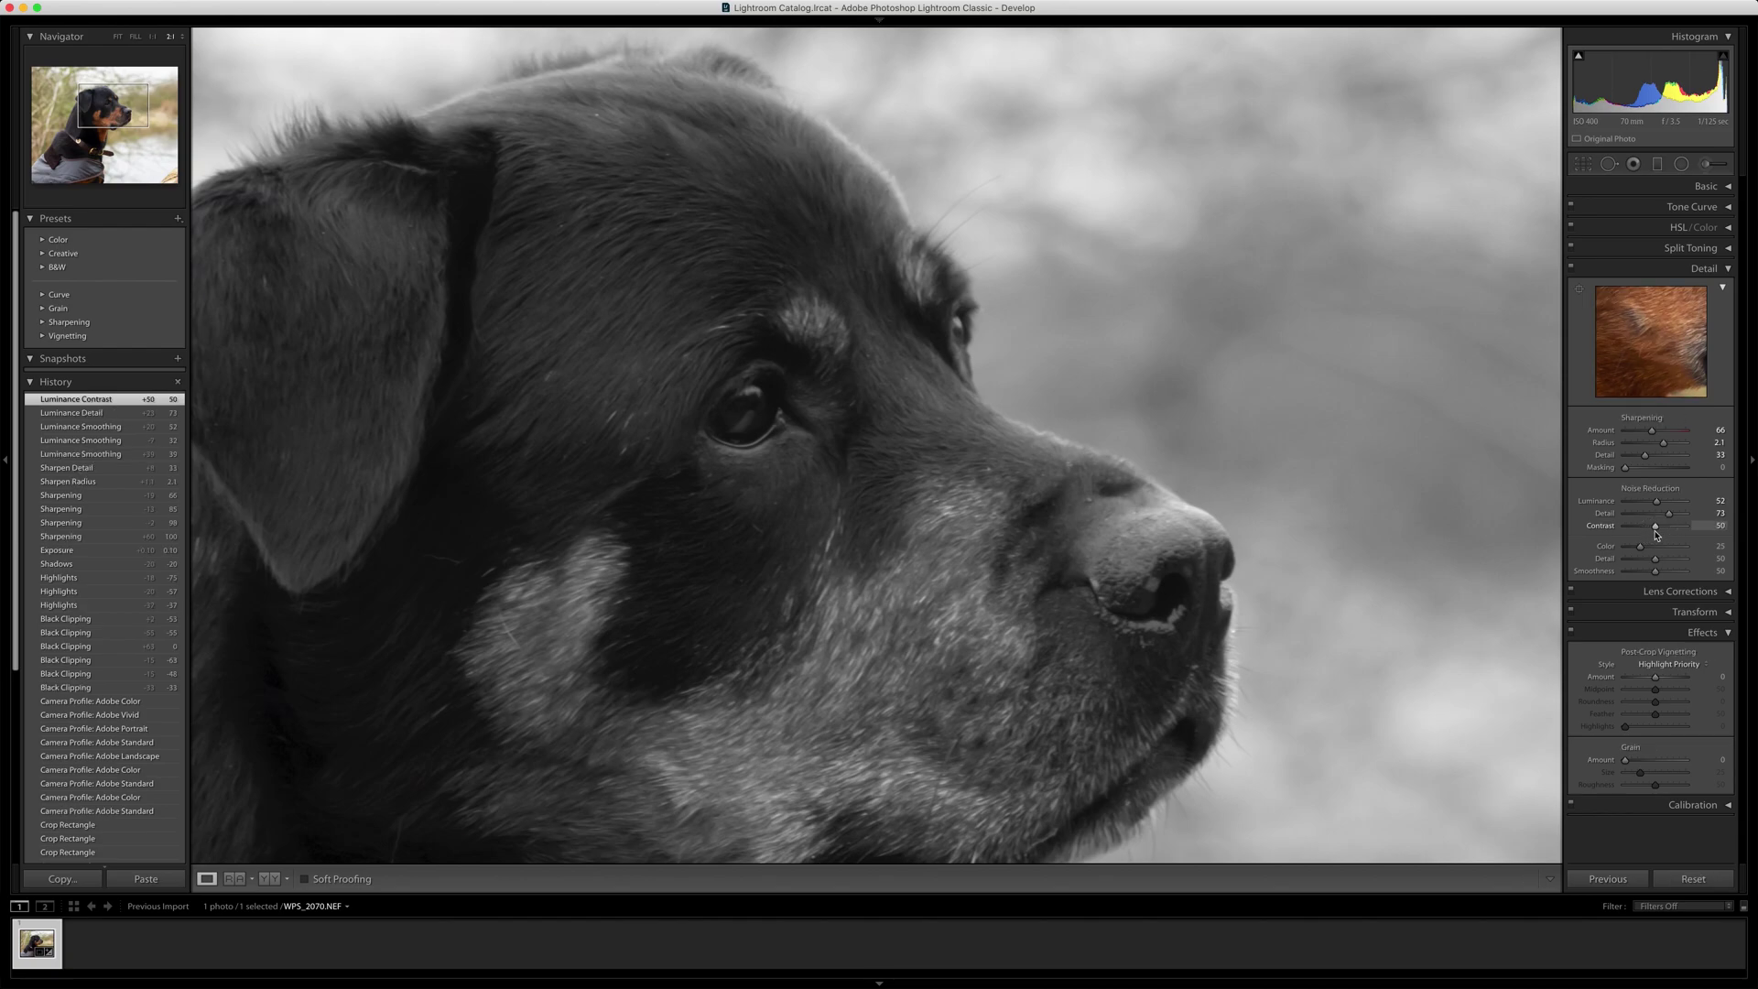
Step: Compare the photo with the Detail adjustments off and on, and set the sharpening Amount to 94
click(1571, 268)
click(1571, 269)
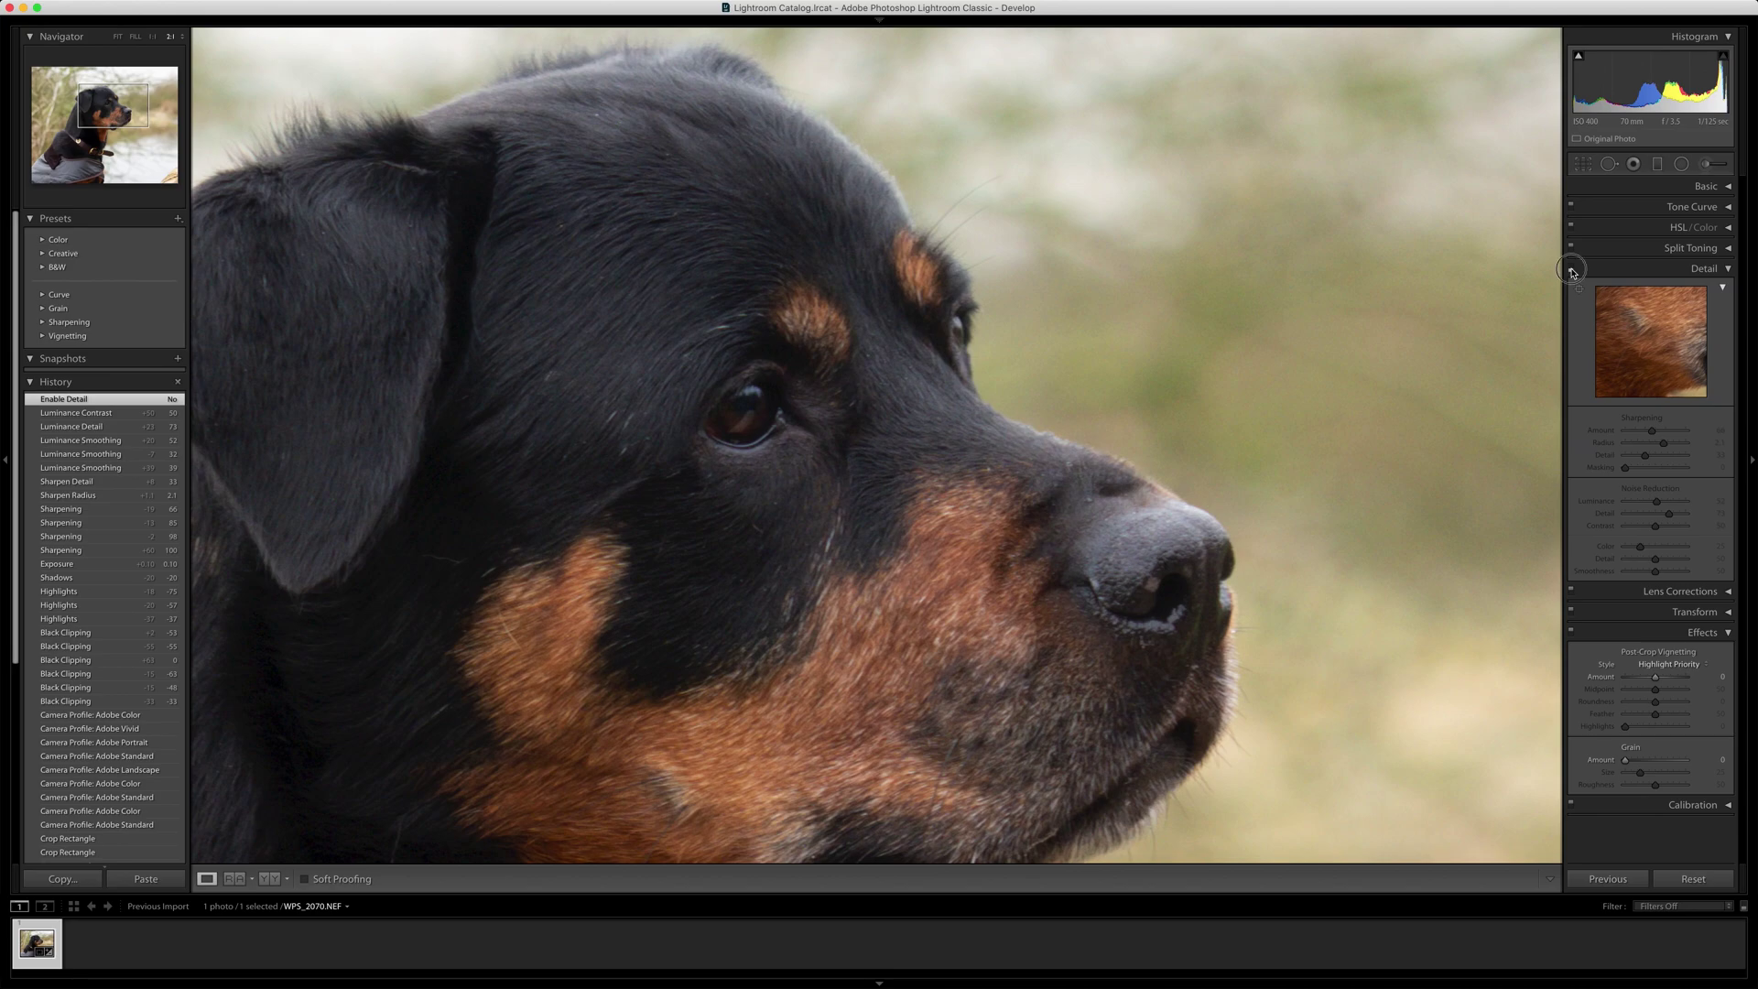
click(1571, 268)
click(1571, 268)
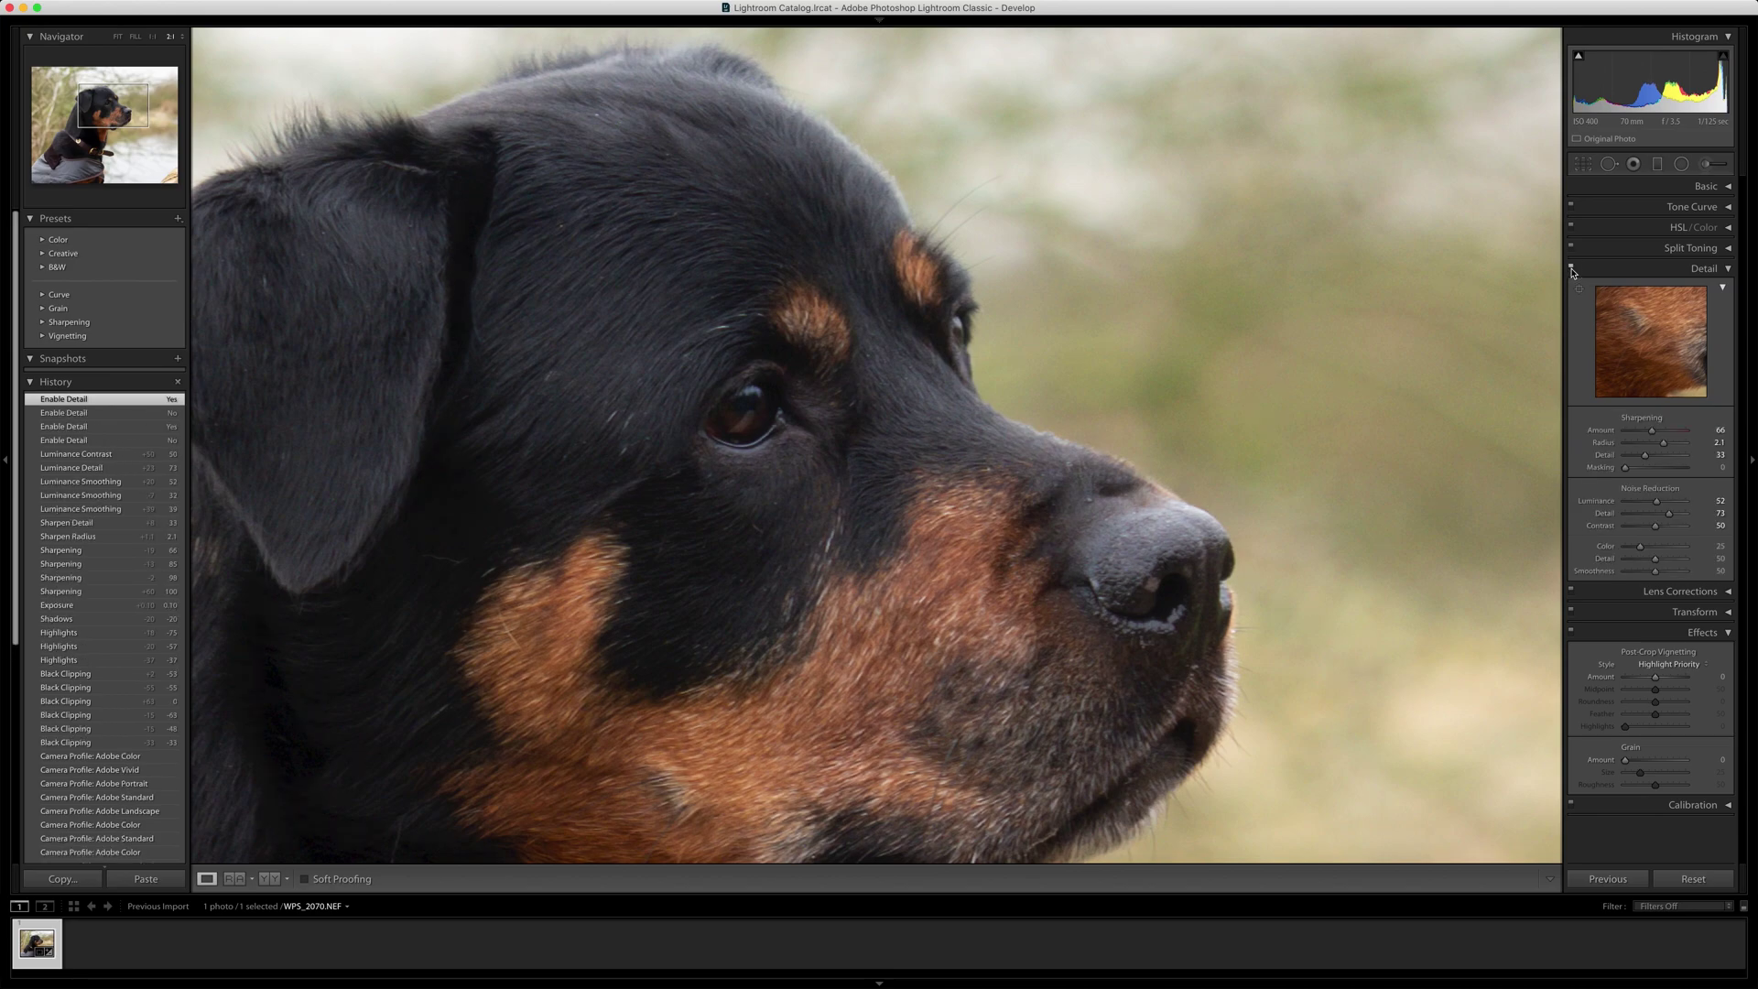
click(1571, 268)
click(1571, 268)
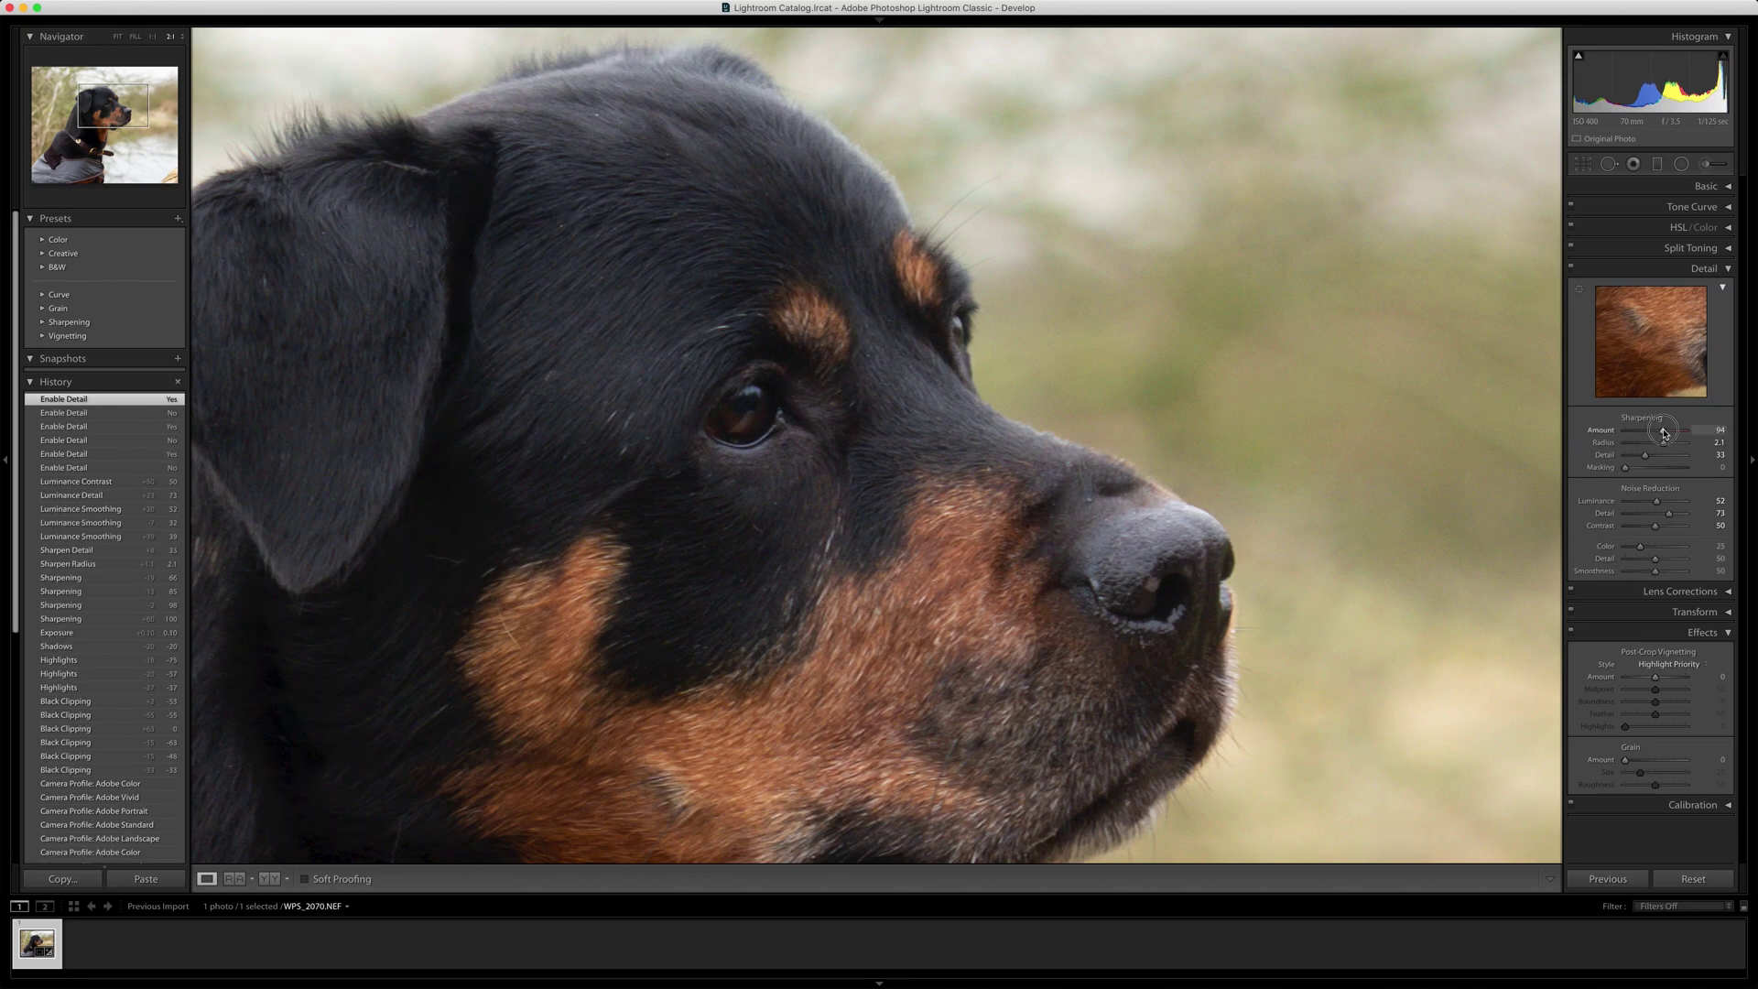
drag(1663, 431, 1663, 433)
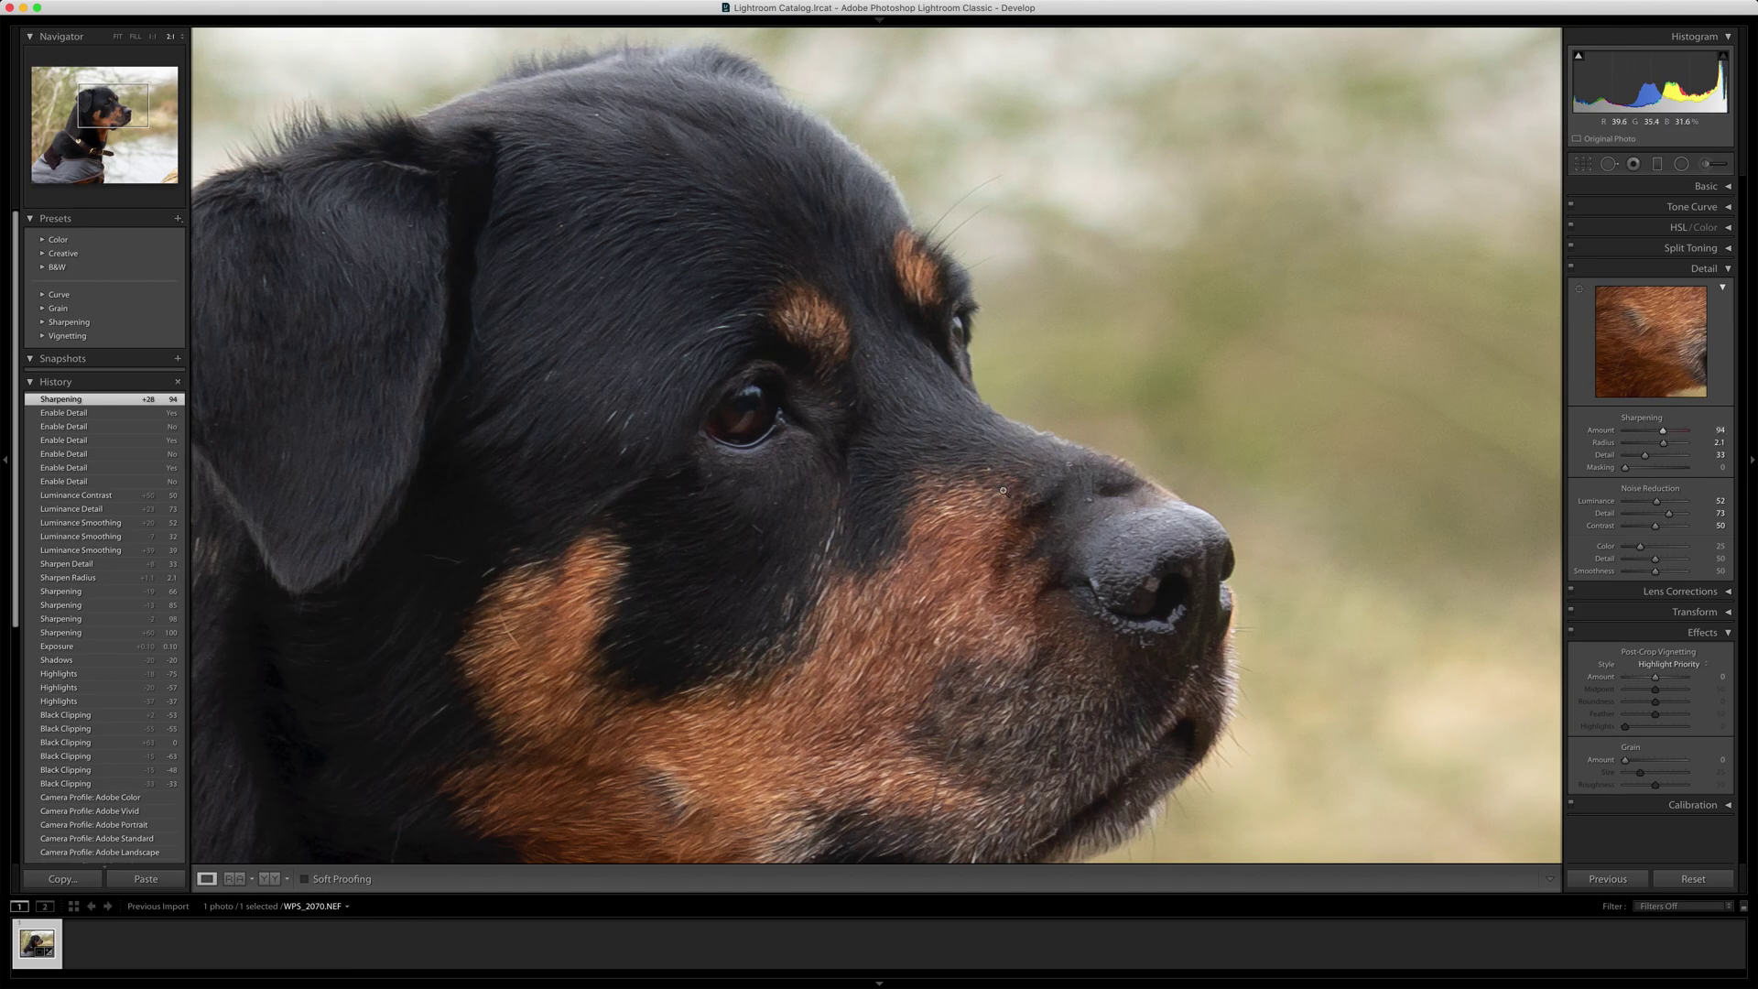
click(988, 604)
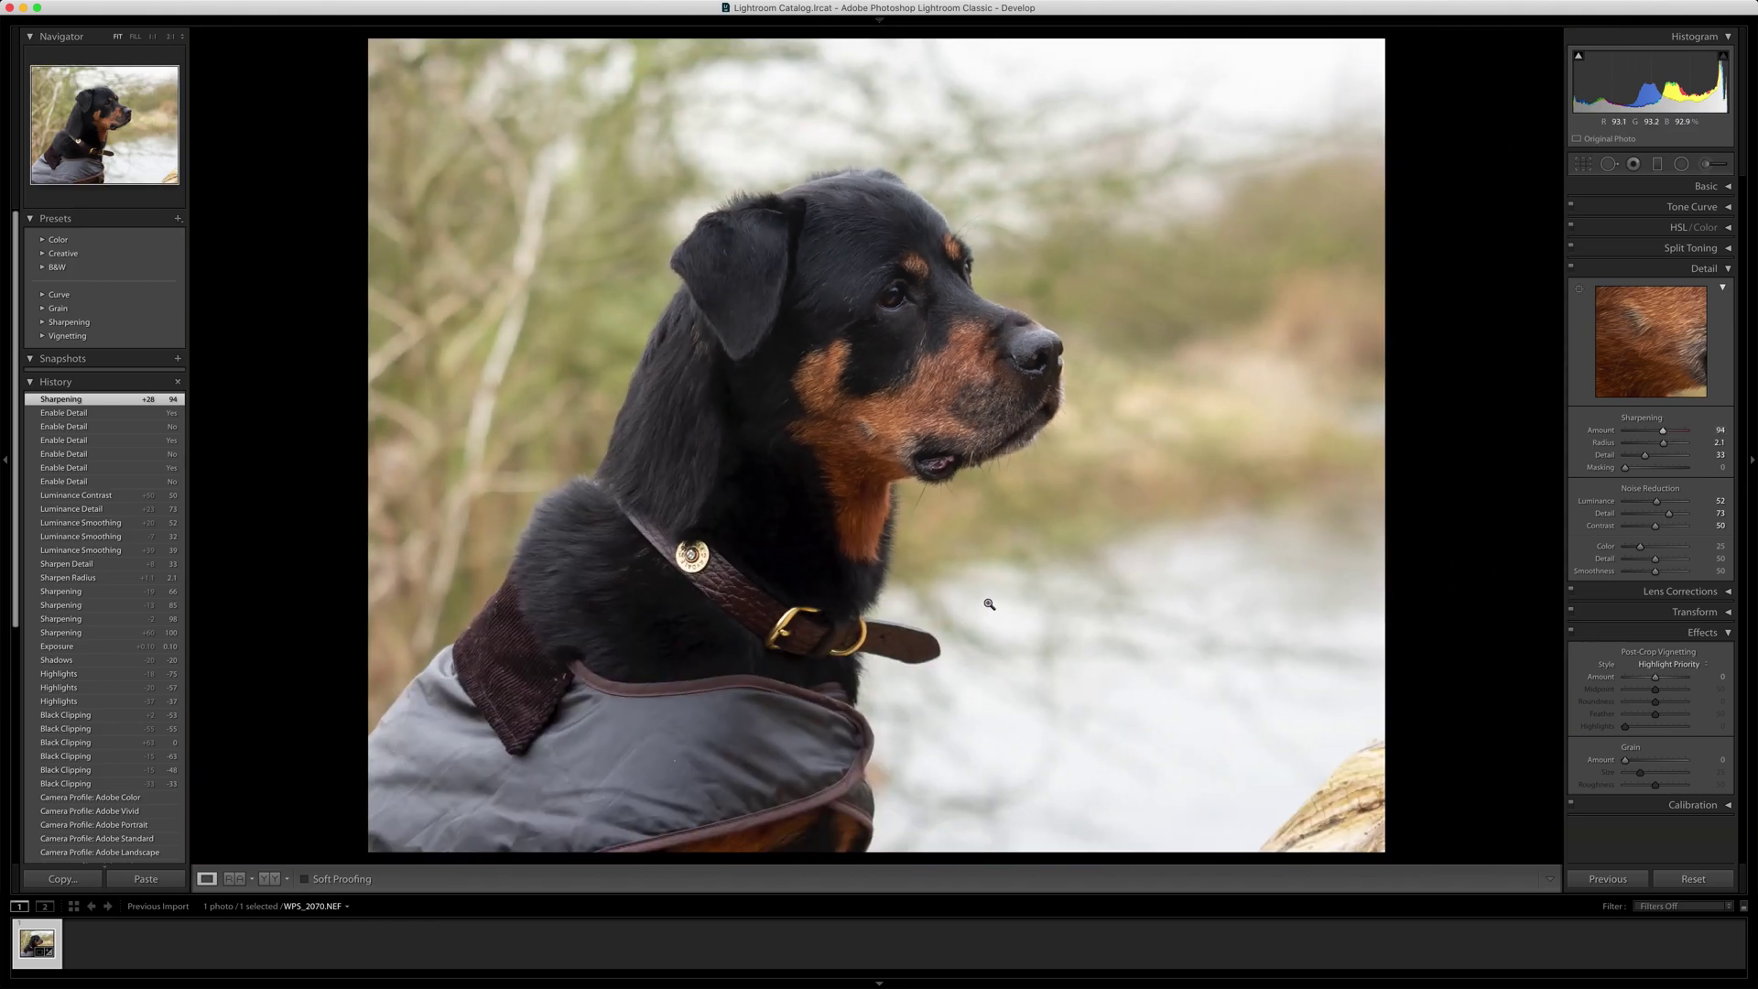
Step: Inspect the dog's face up close, and add a Highlight Priority post-crop vignette with Amount -26
click(926, 296)
click(937, 424)
click(905, 303)
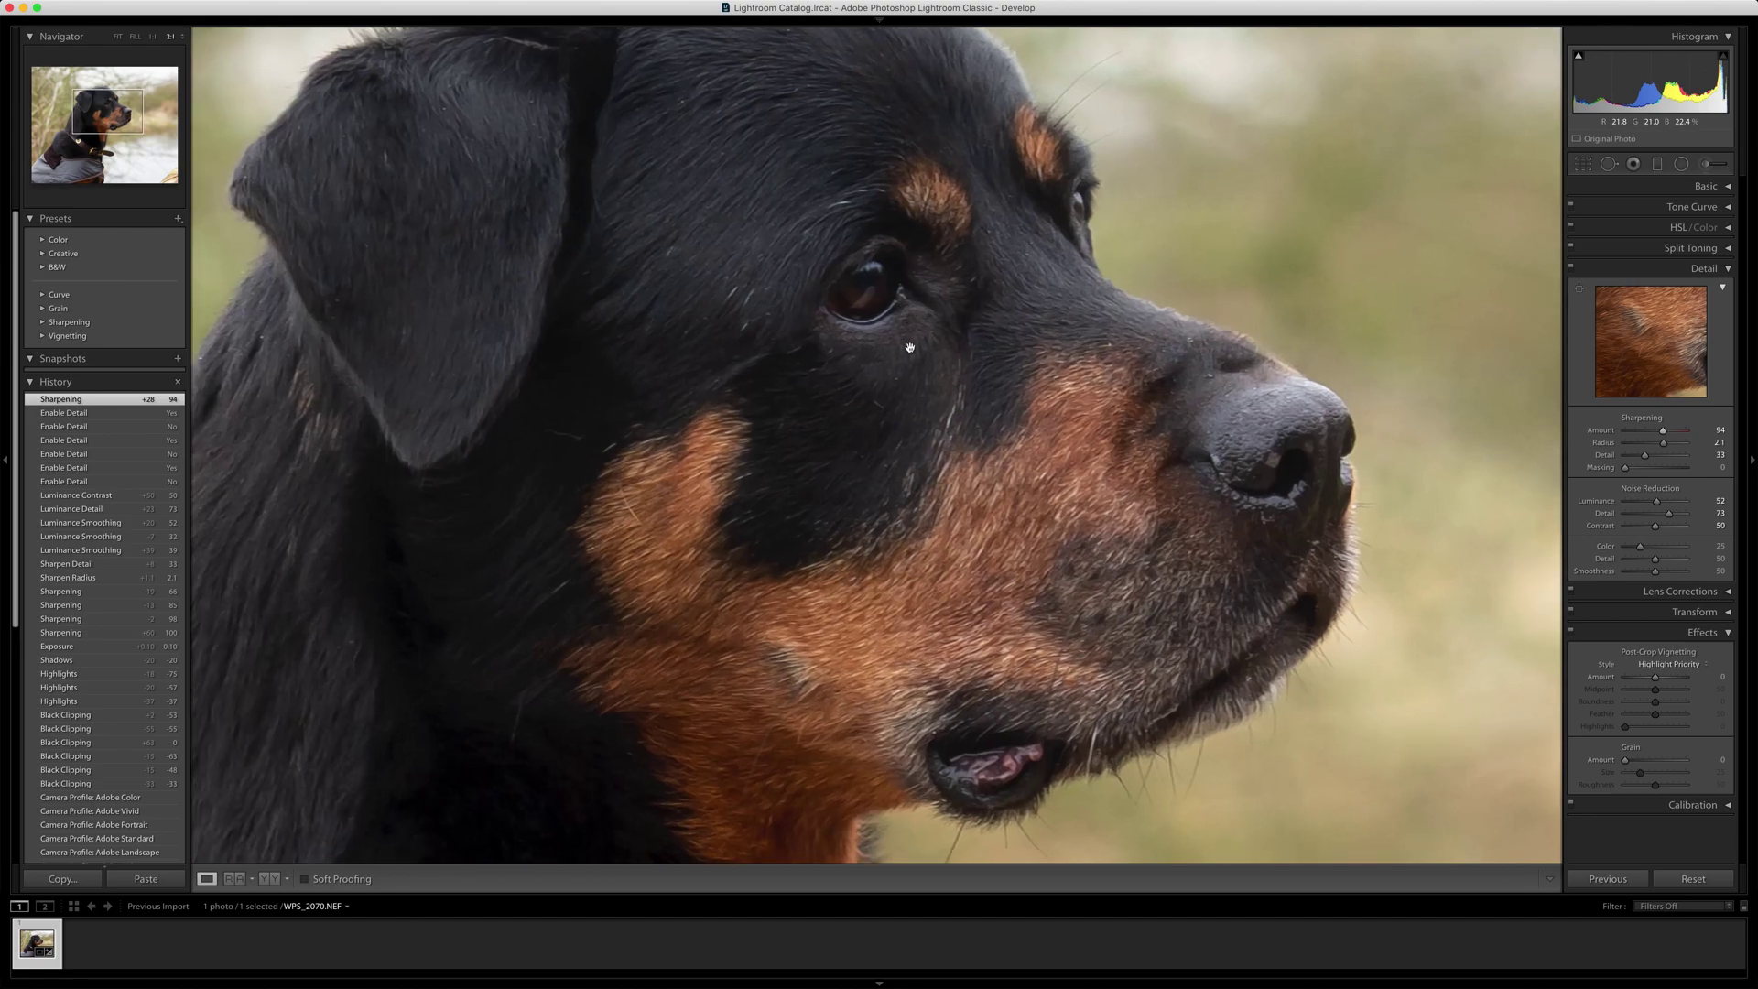
click(1025, 556)
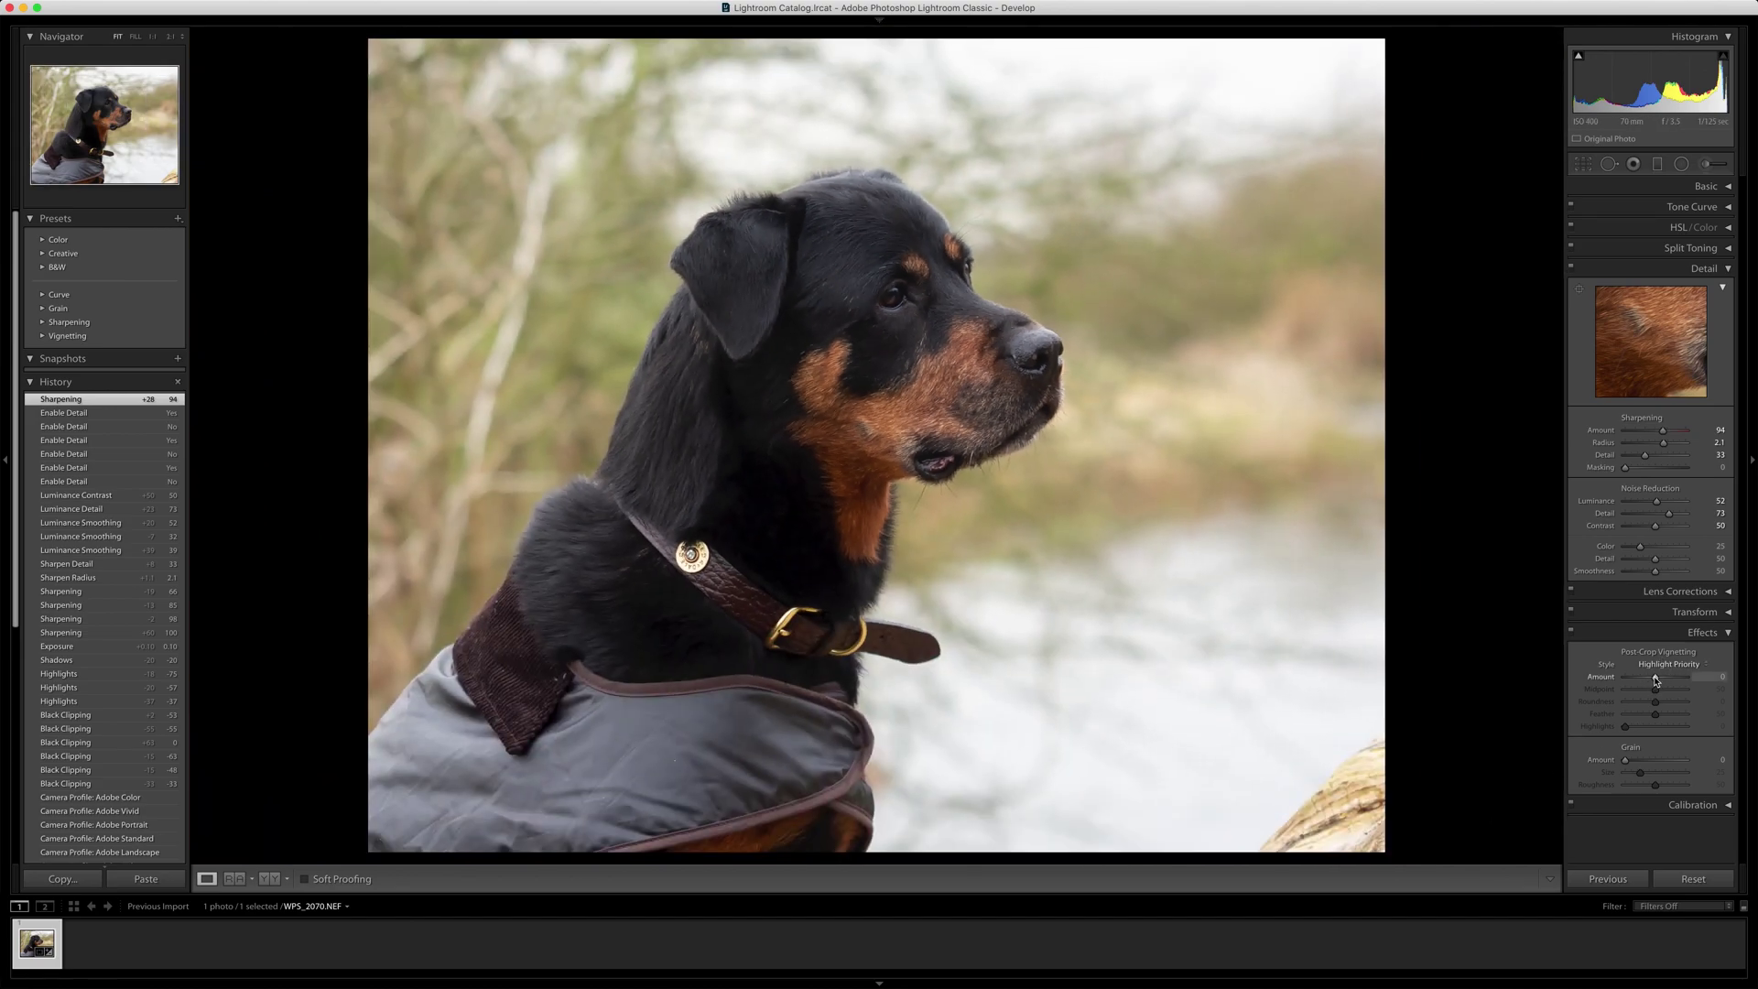
drag(1655, 677, 1648, 680)
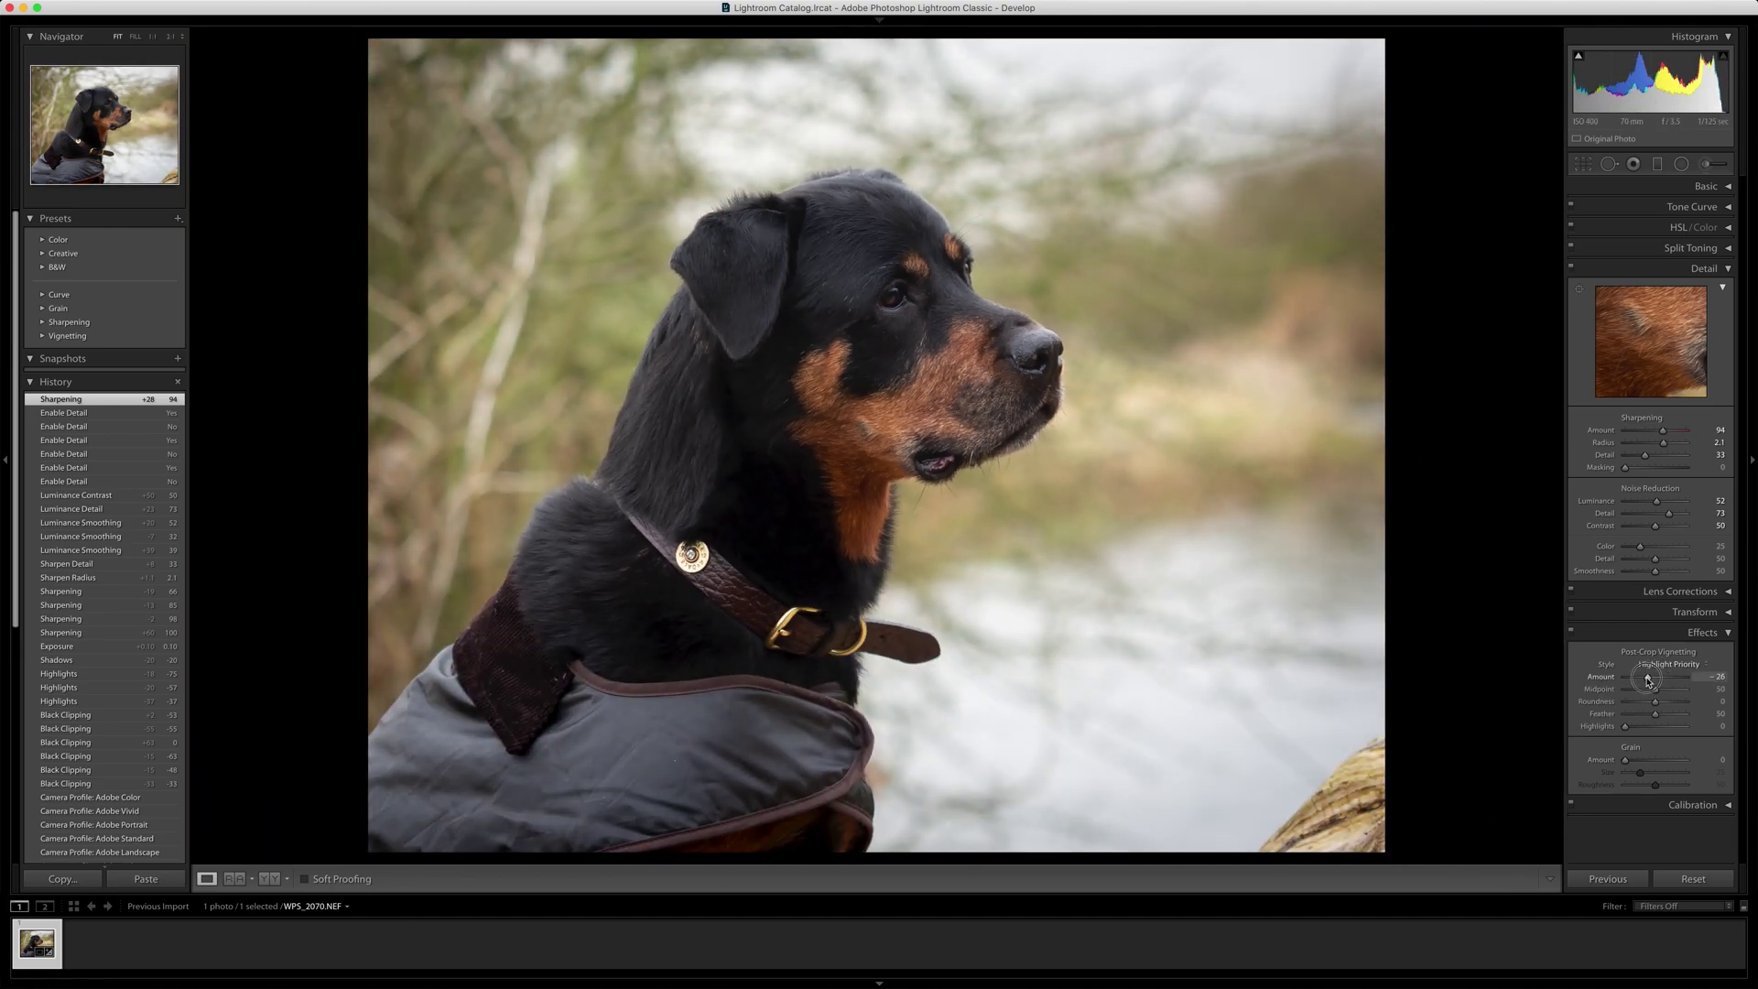
click(1728, 633)
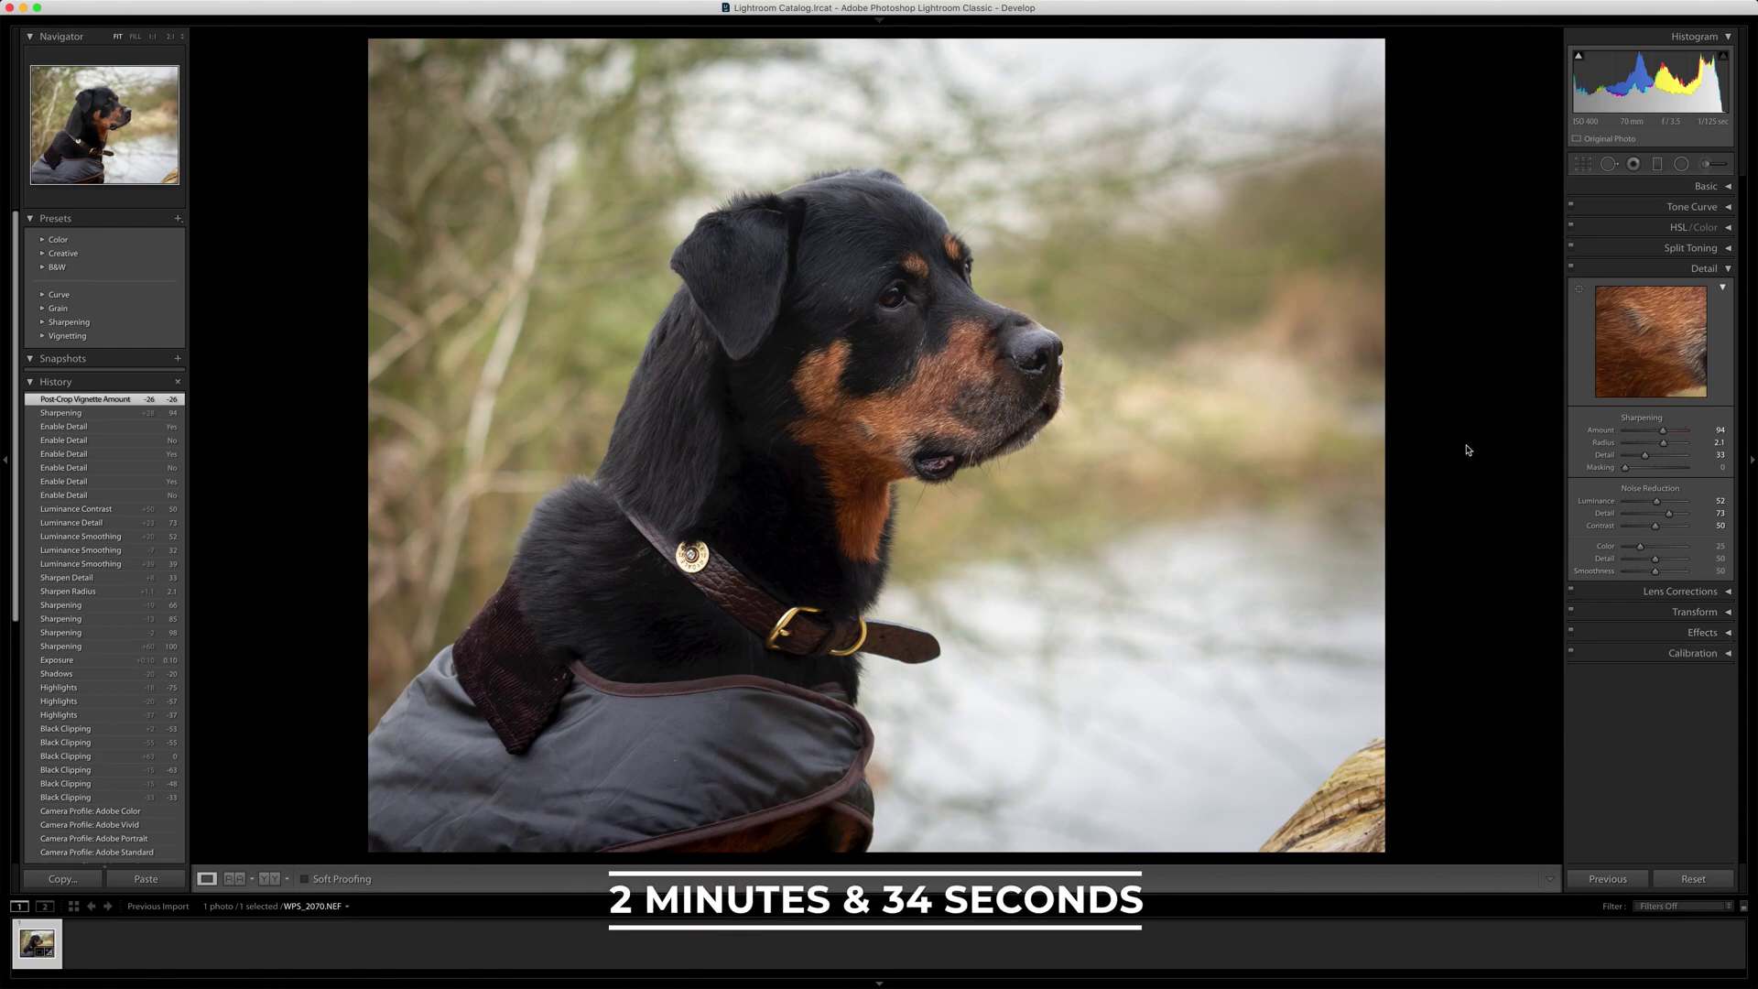
Step: Compare the photo before and after all the edits
key(backslash)
key(backslash)
key(backslash)
key(backslash)
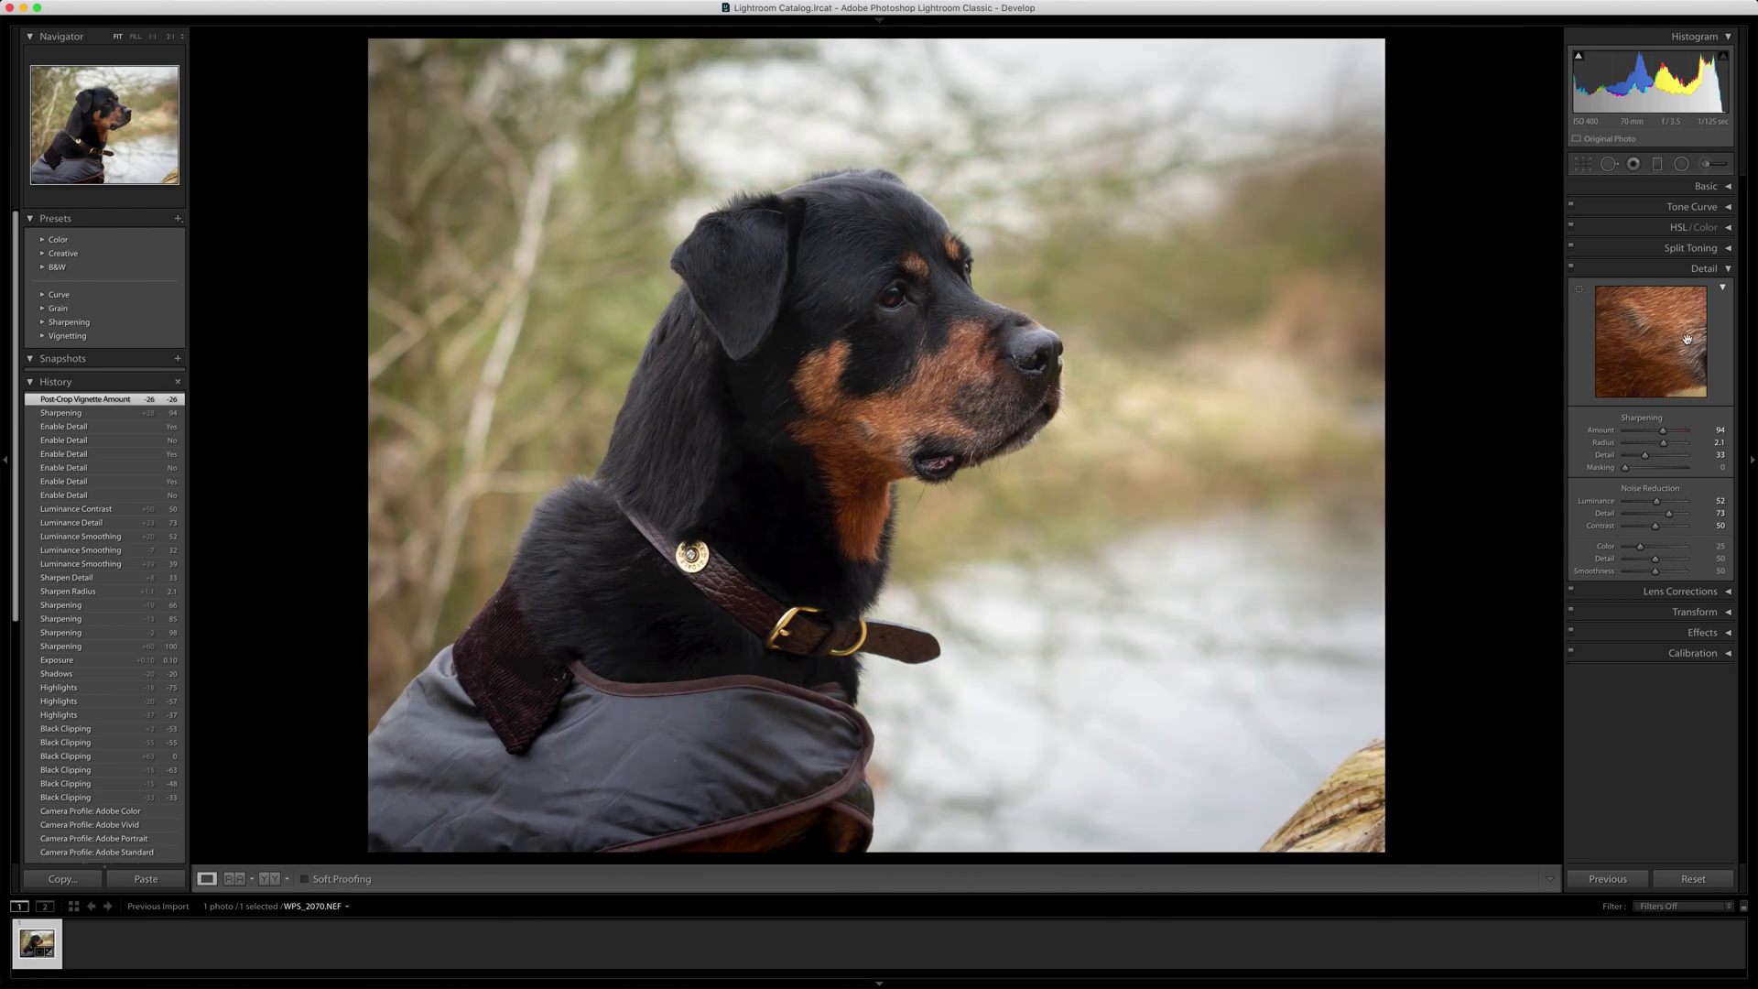
Step: Warm the white balance to a Temp of 5,550 and set Vibrance to +6
click(1705, 186)
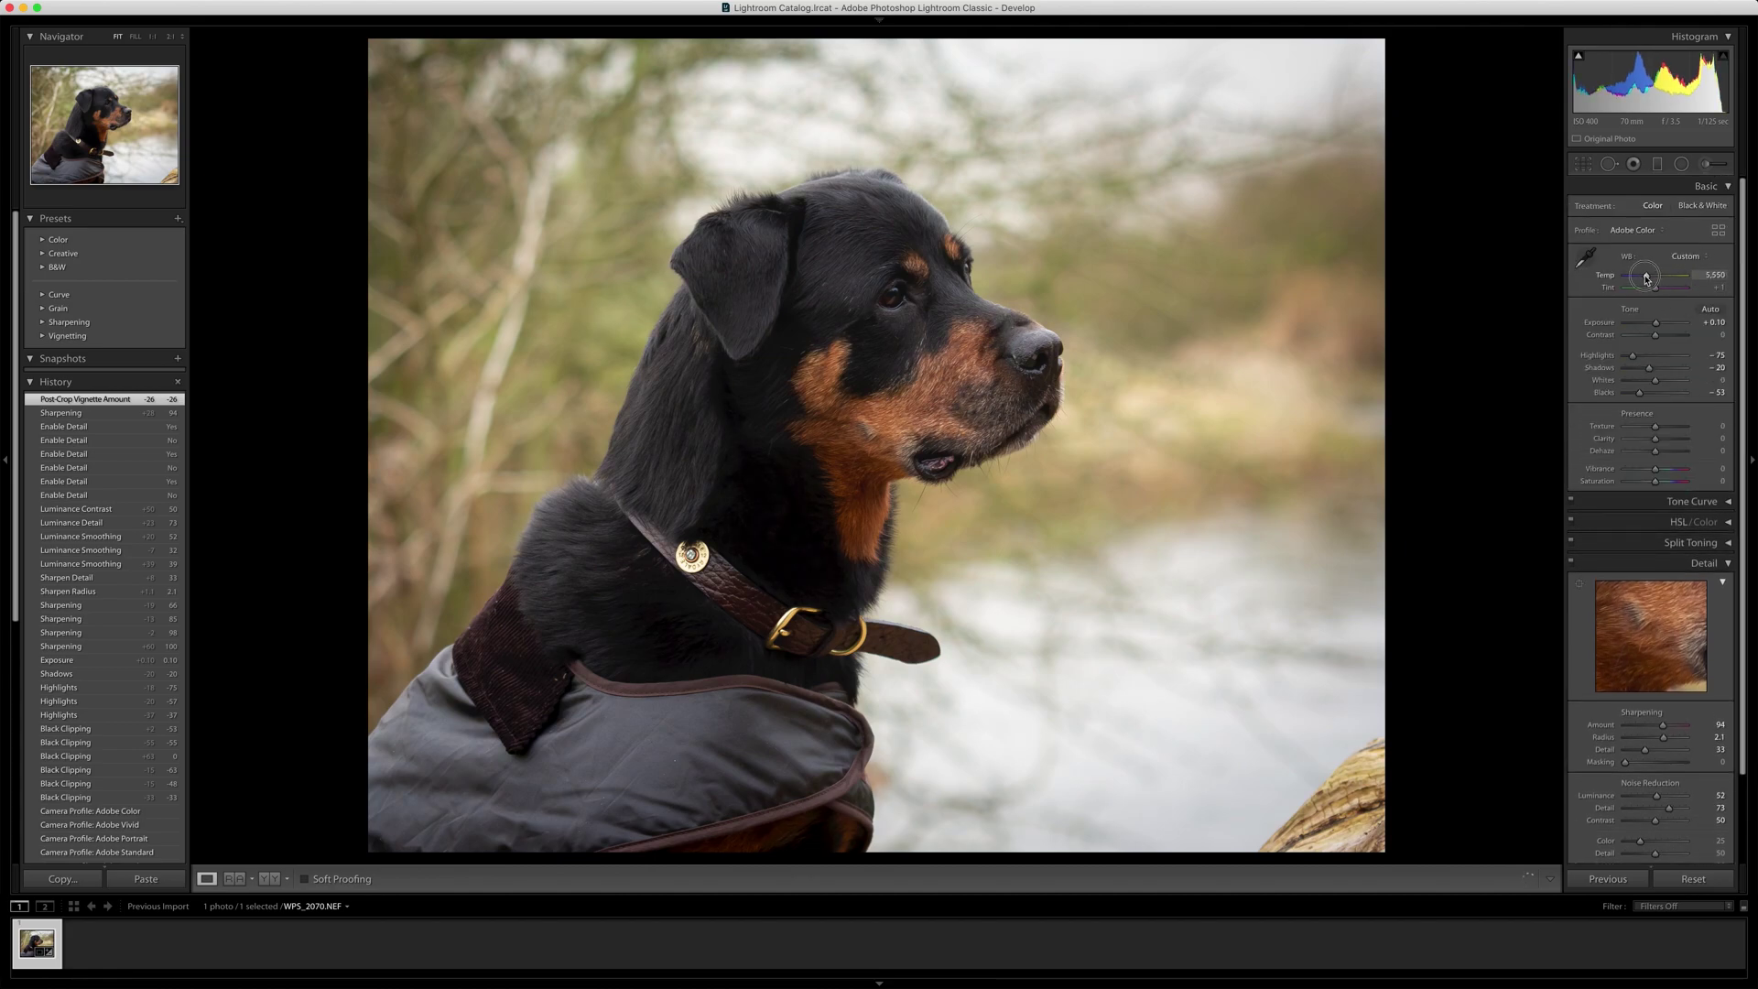
drag(1646, 278, 1646, 279)
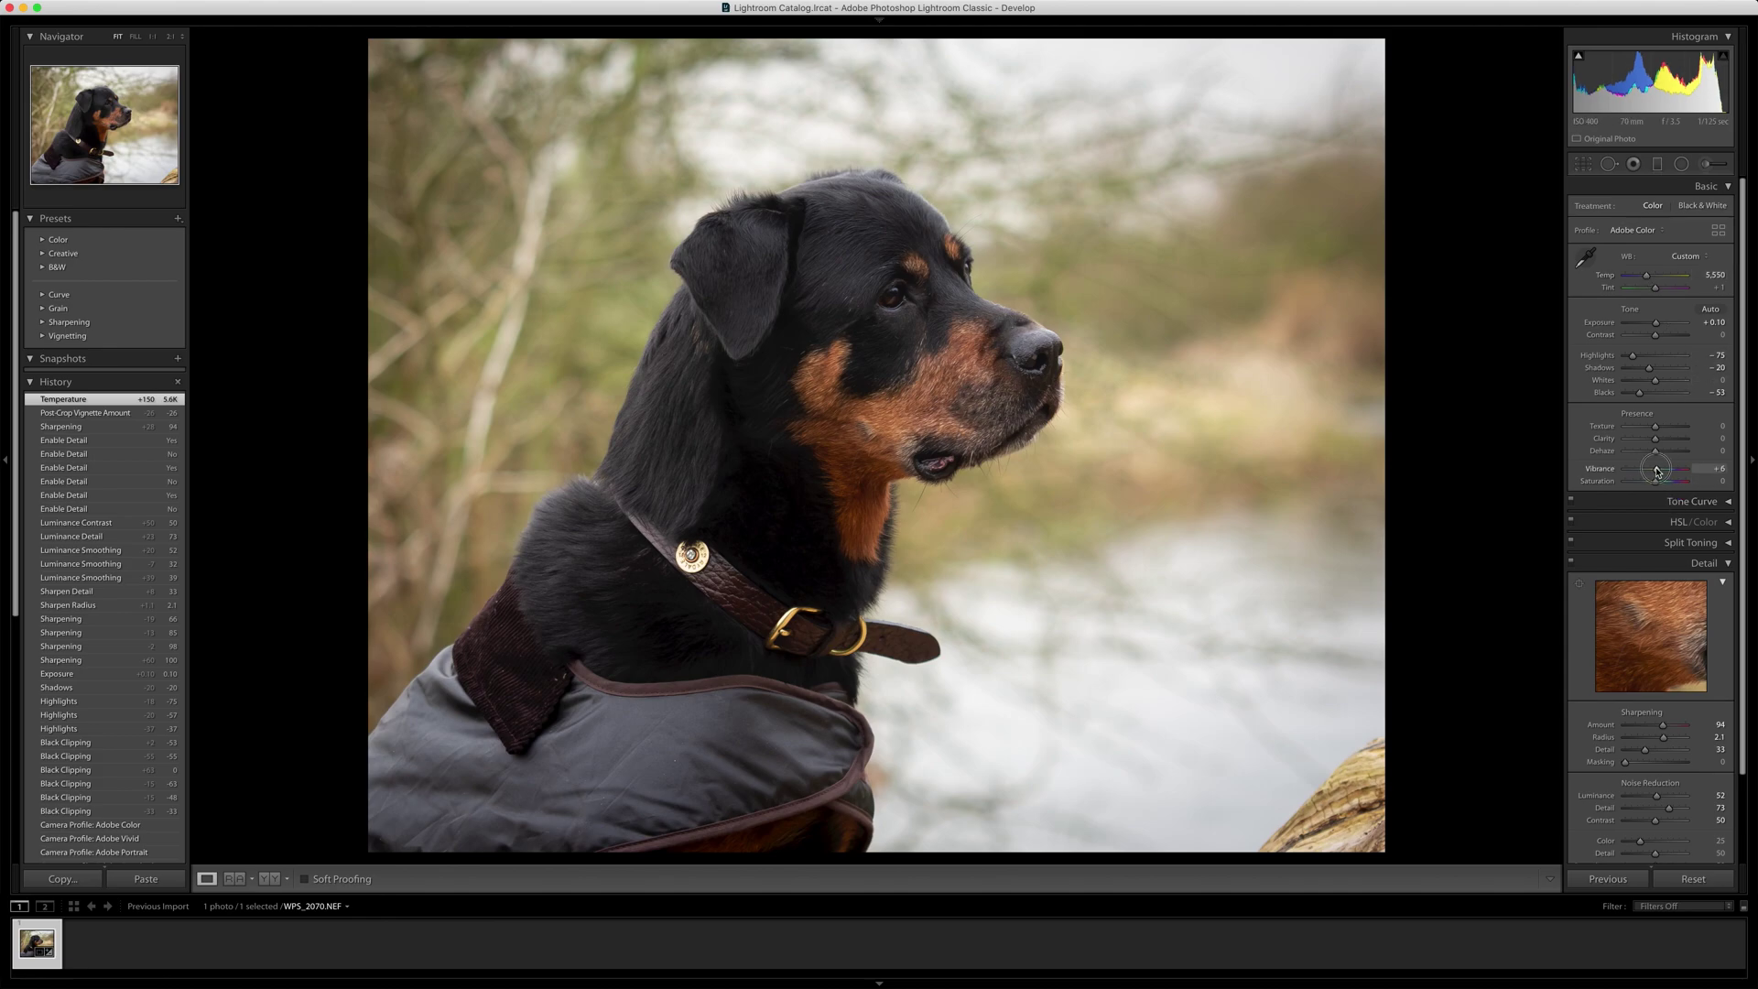
drag(1658, 471, 1656, 473)
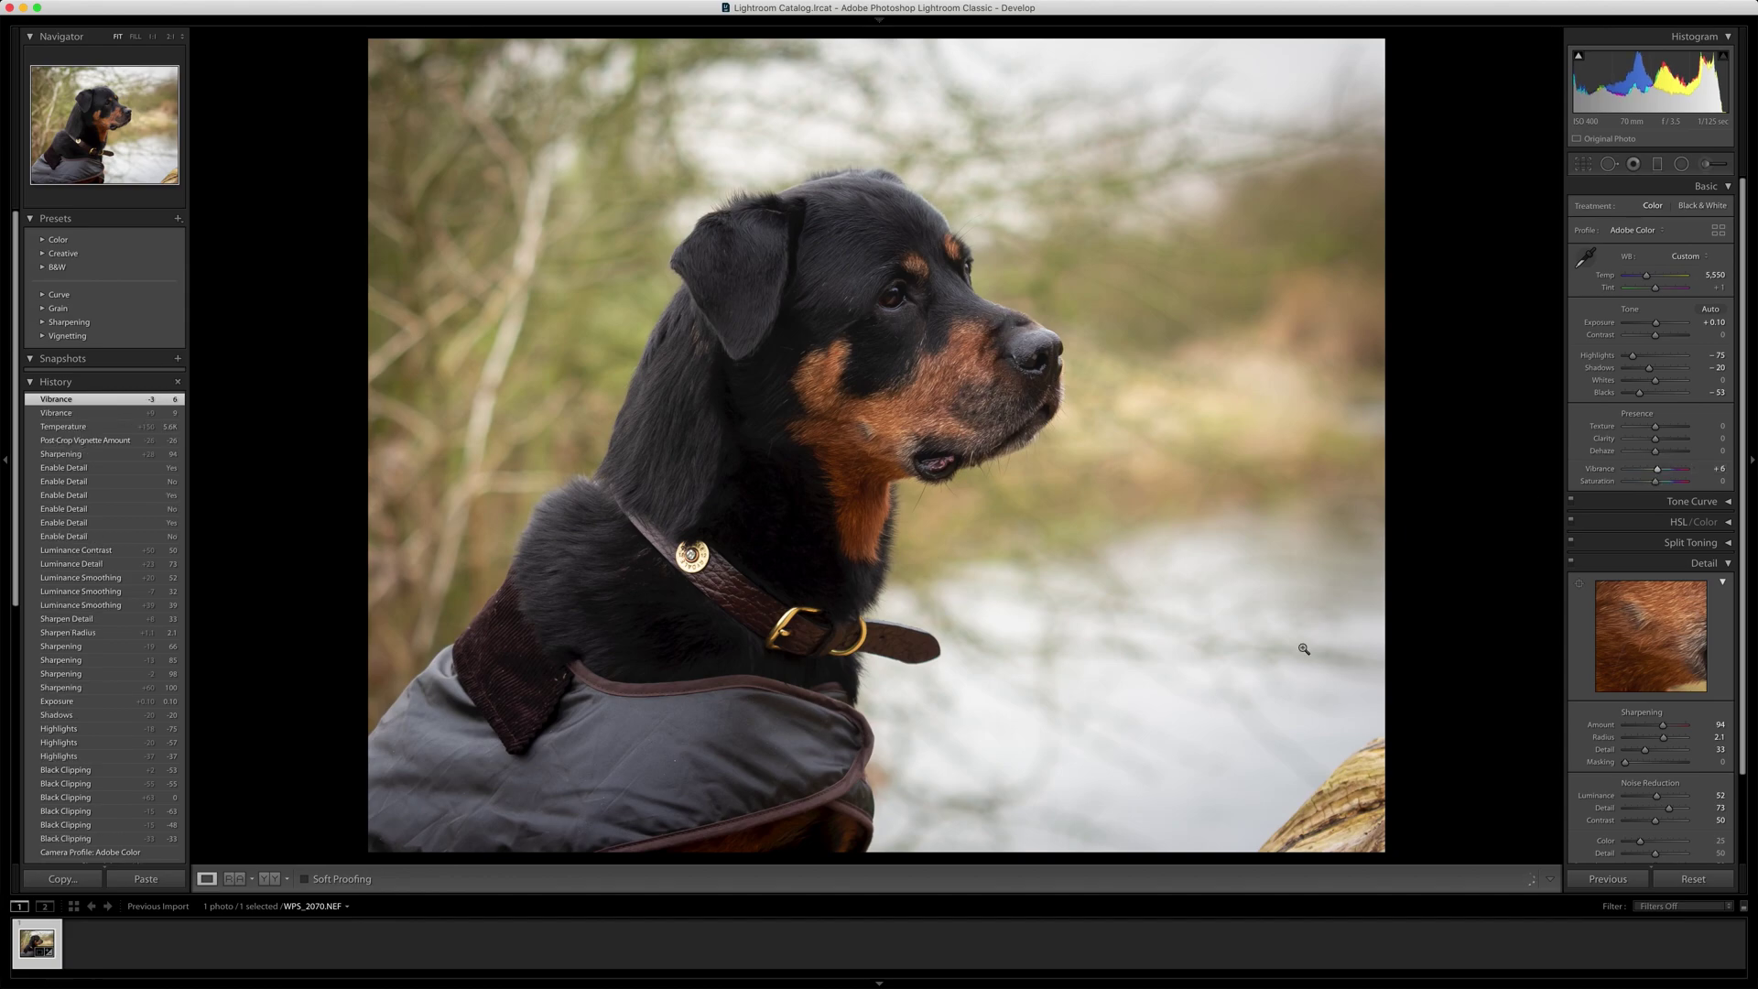
Step: Add a radial filter around the dog's head, darkening the area outside it with Exposure -0.37 and Highlights -45
click(1681, 163)
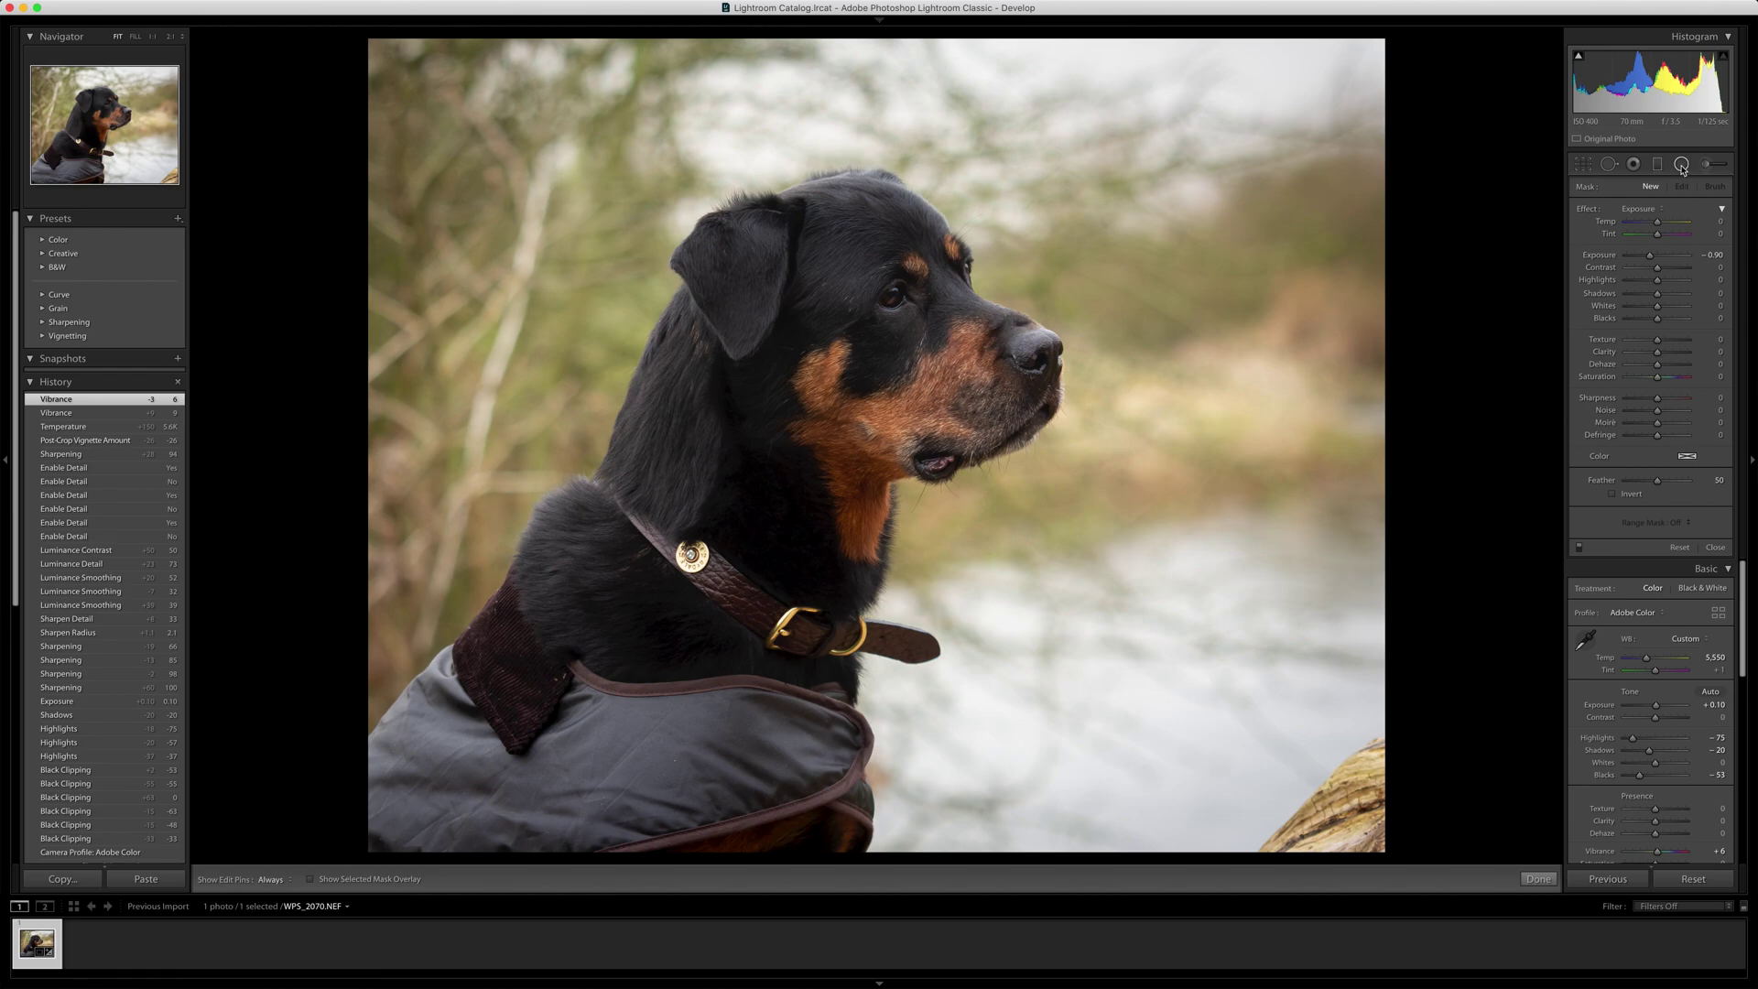
mouse_move(840, 326)
mouse_down()
mouse_move(1046, 535)
mouse_move(933, 370)
mouse_move(881, 376)
mouse_move(868, 402)
mouse_up()
drag(1649, 256, 1645, 286)
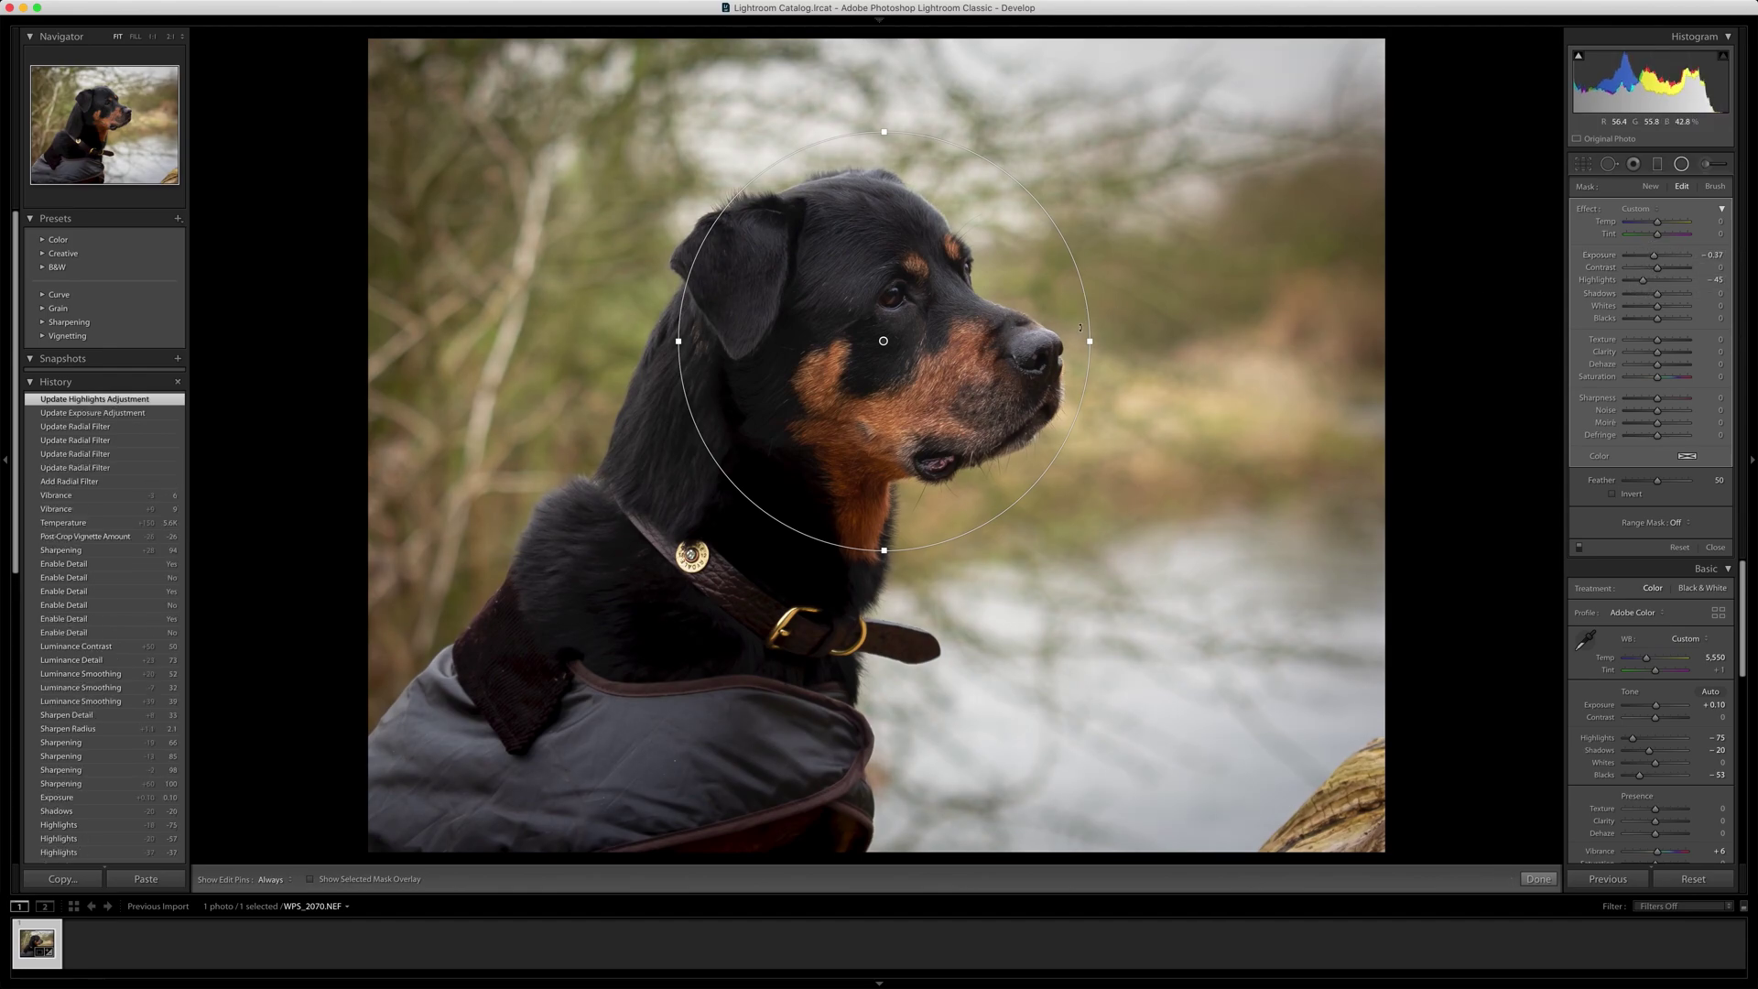
Step: Shrink, rotate and reposition the radial filter's ellipse so it fits closely around the dog's head
drag(1090, 340, 1064, 341)
drag(884, 340, 847, 354)
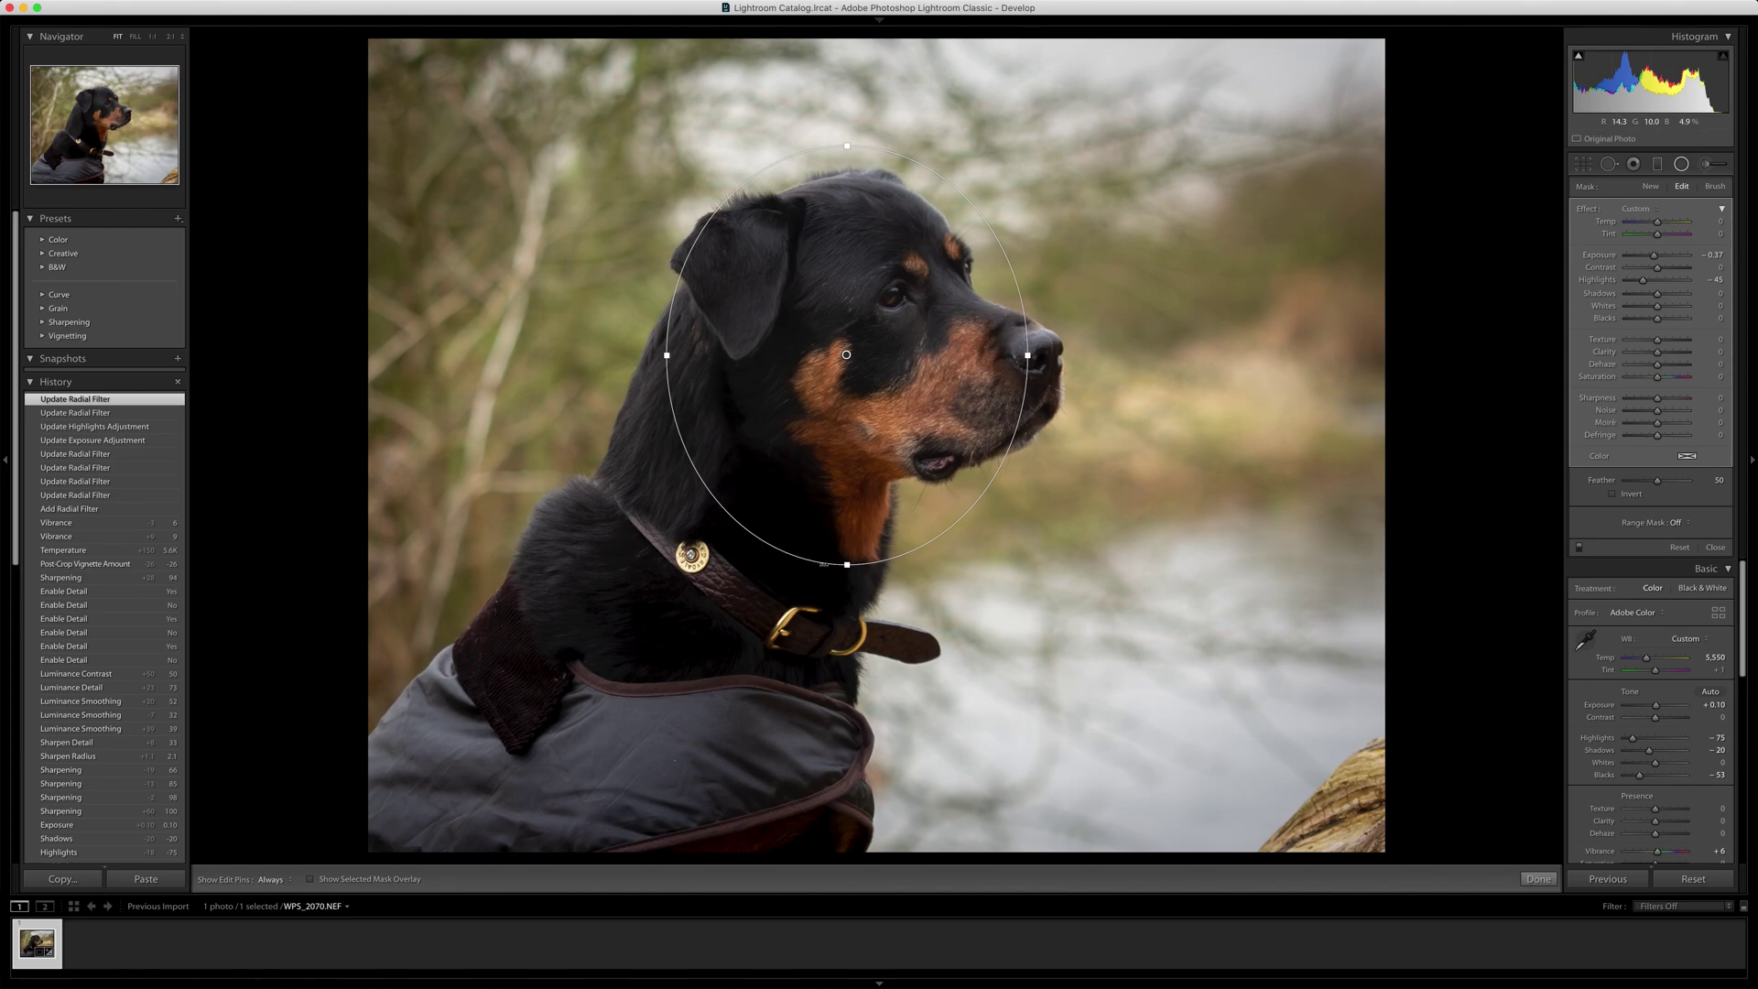
drag(847, 564, 847, 513)
drag(847, 354, 860, 321)
drag(1048, 356, 1006, 462)
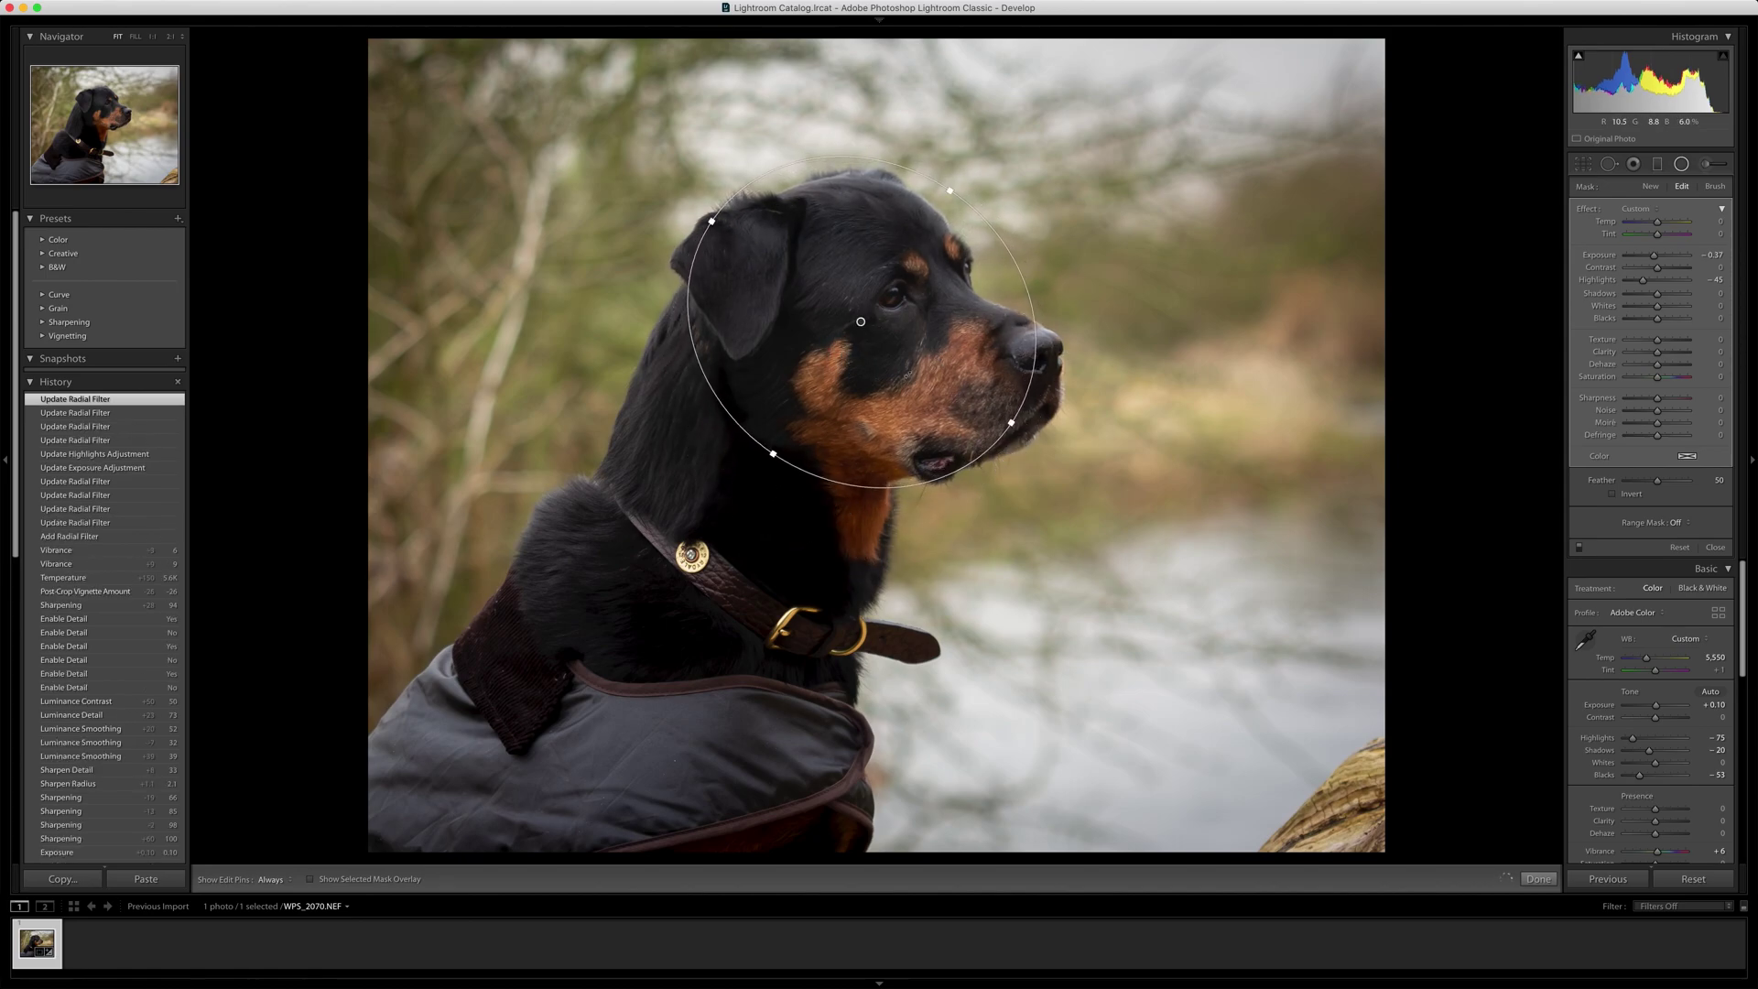
mouse_move(906, 367)
mouse_down()
mouse_move(918, 376)
mouse_move(849, 365)
mouse_move(874, 354)
mouse_up()
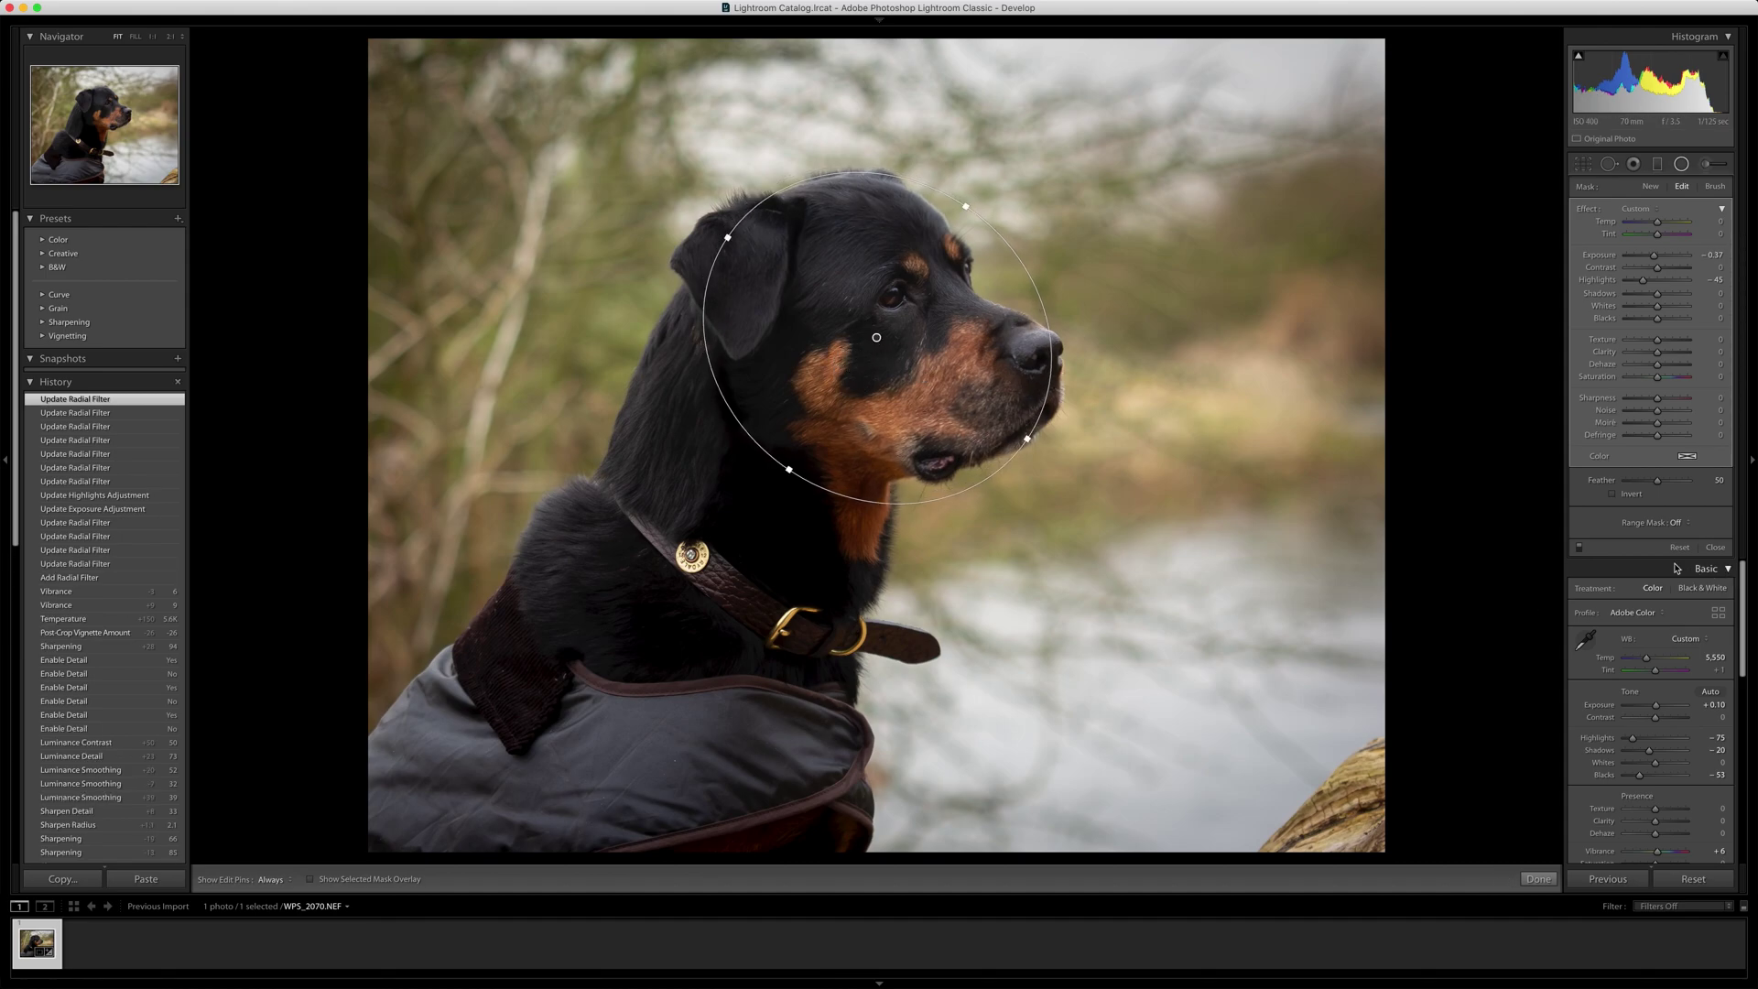
Step: Compare the photo with the radial filter off and on, and raise the filter's Exposure slightly
click(1579, 549)
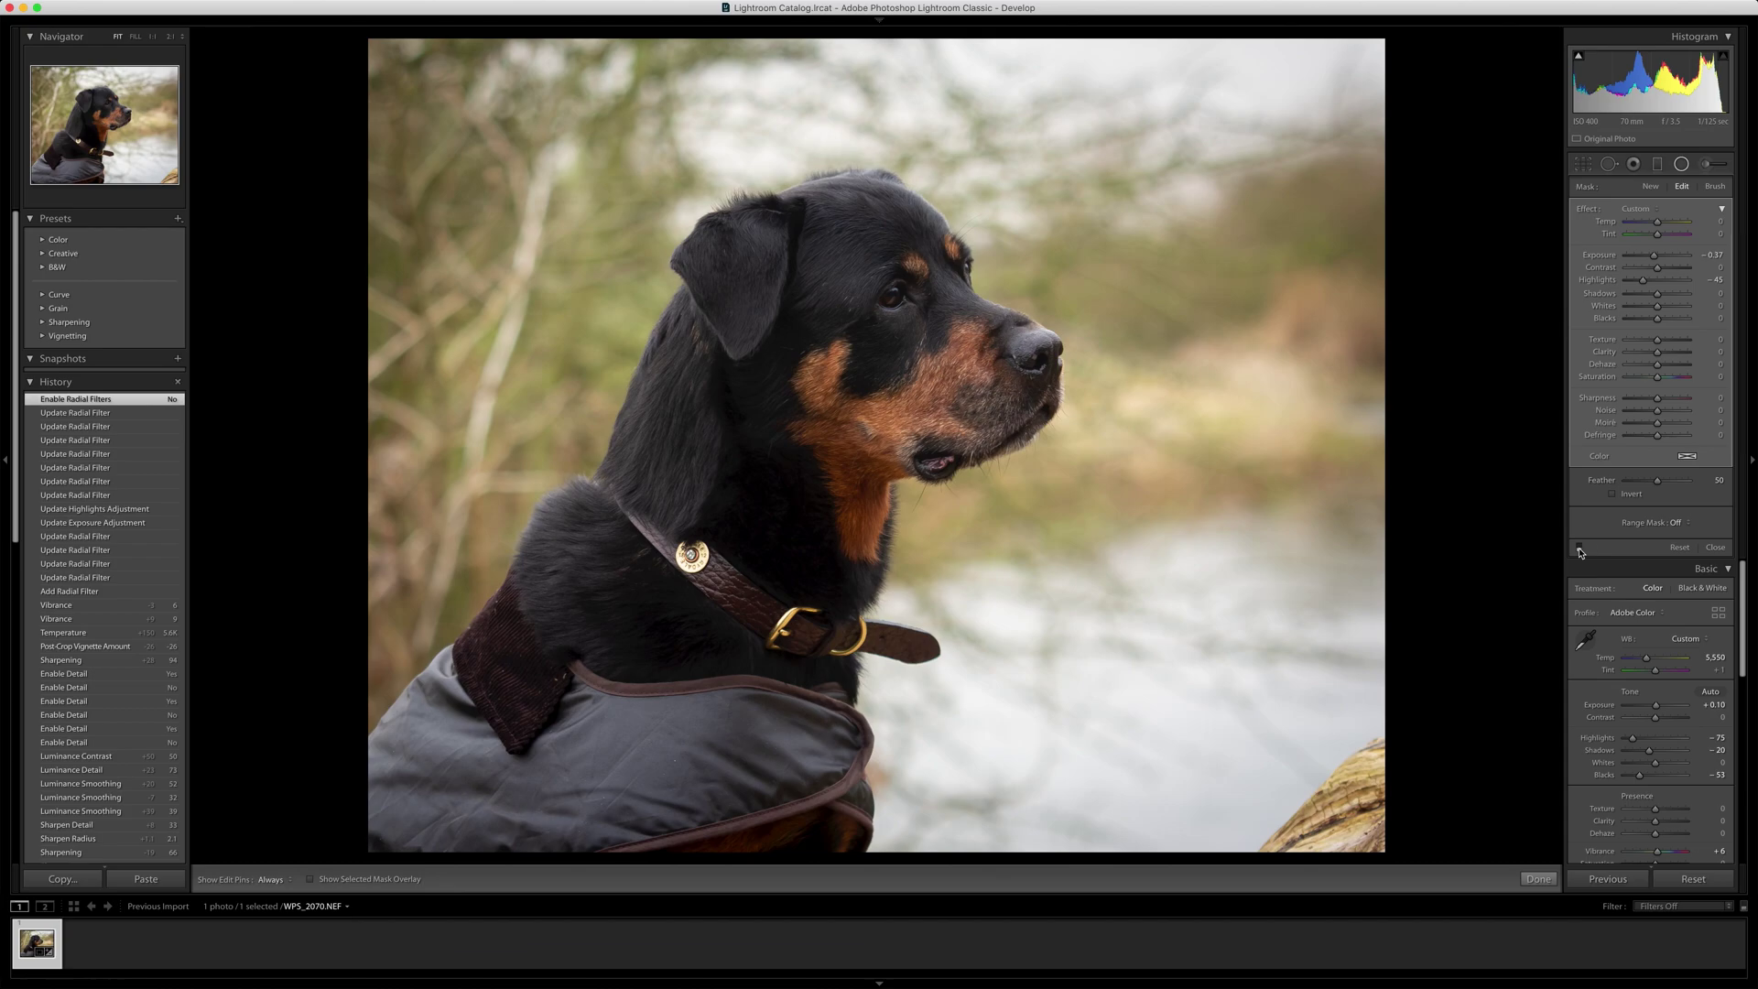
click(1578, 548)
click(1578, 548)
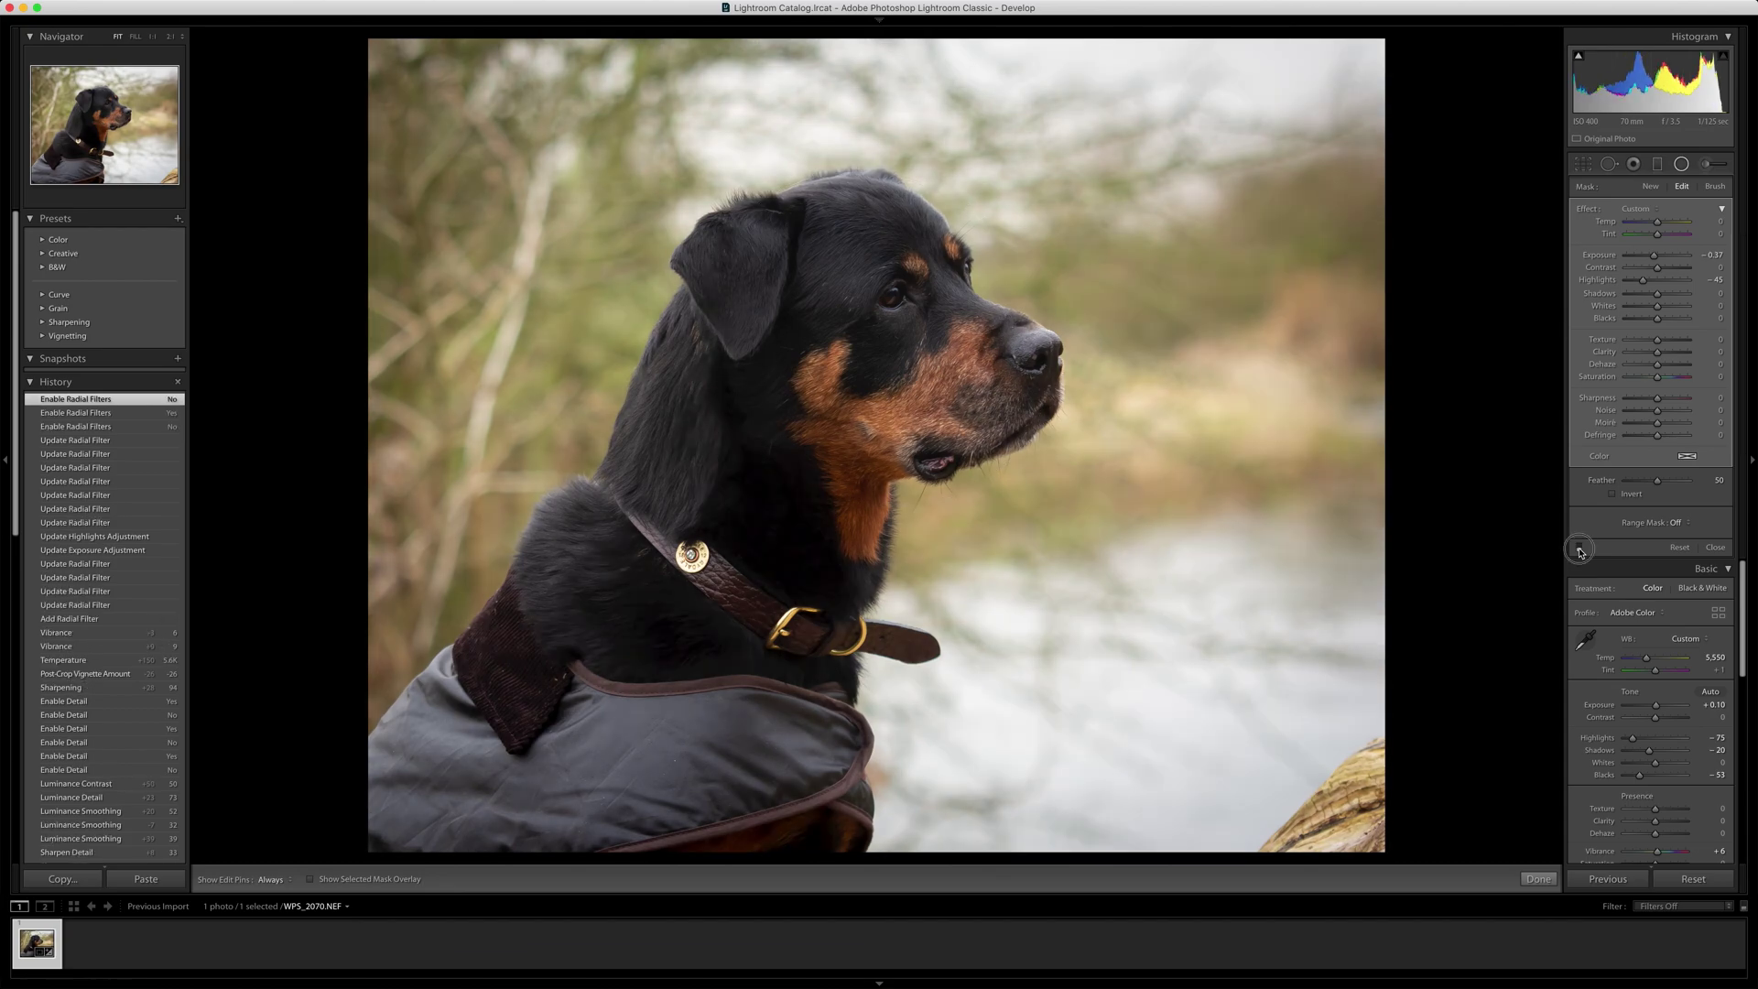
click(1578, 549)
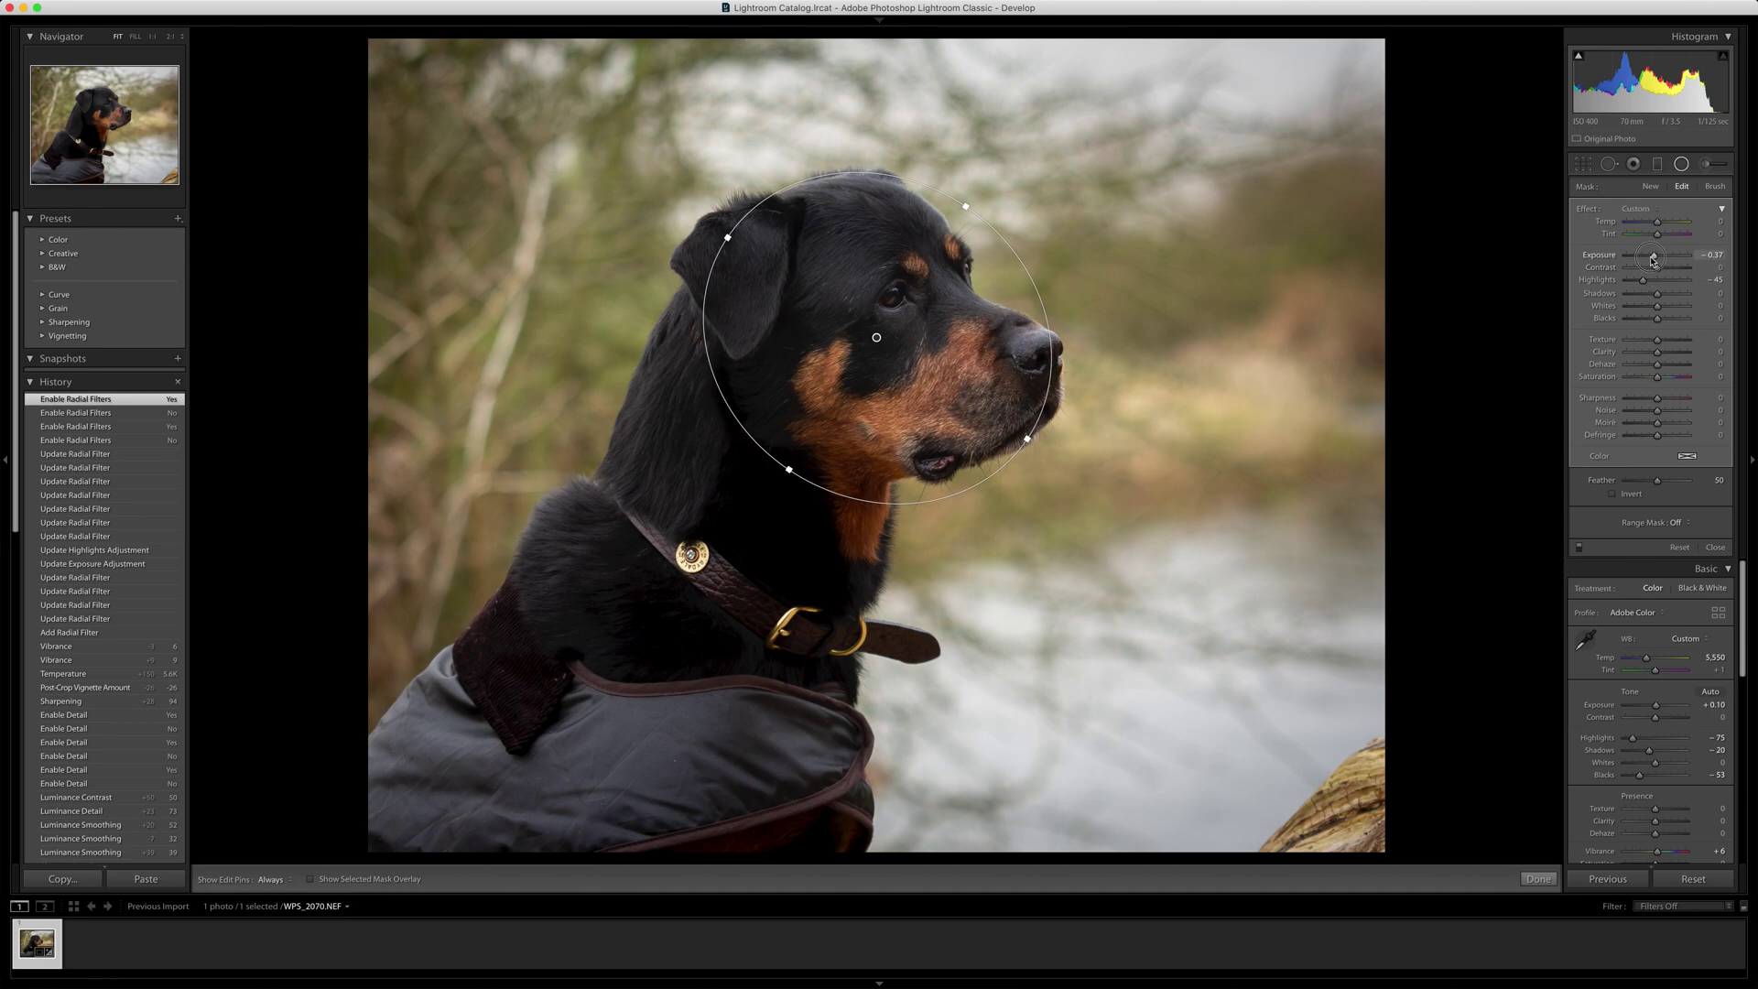
drag(1653, 261, 1655, 260)
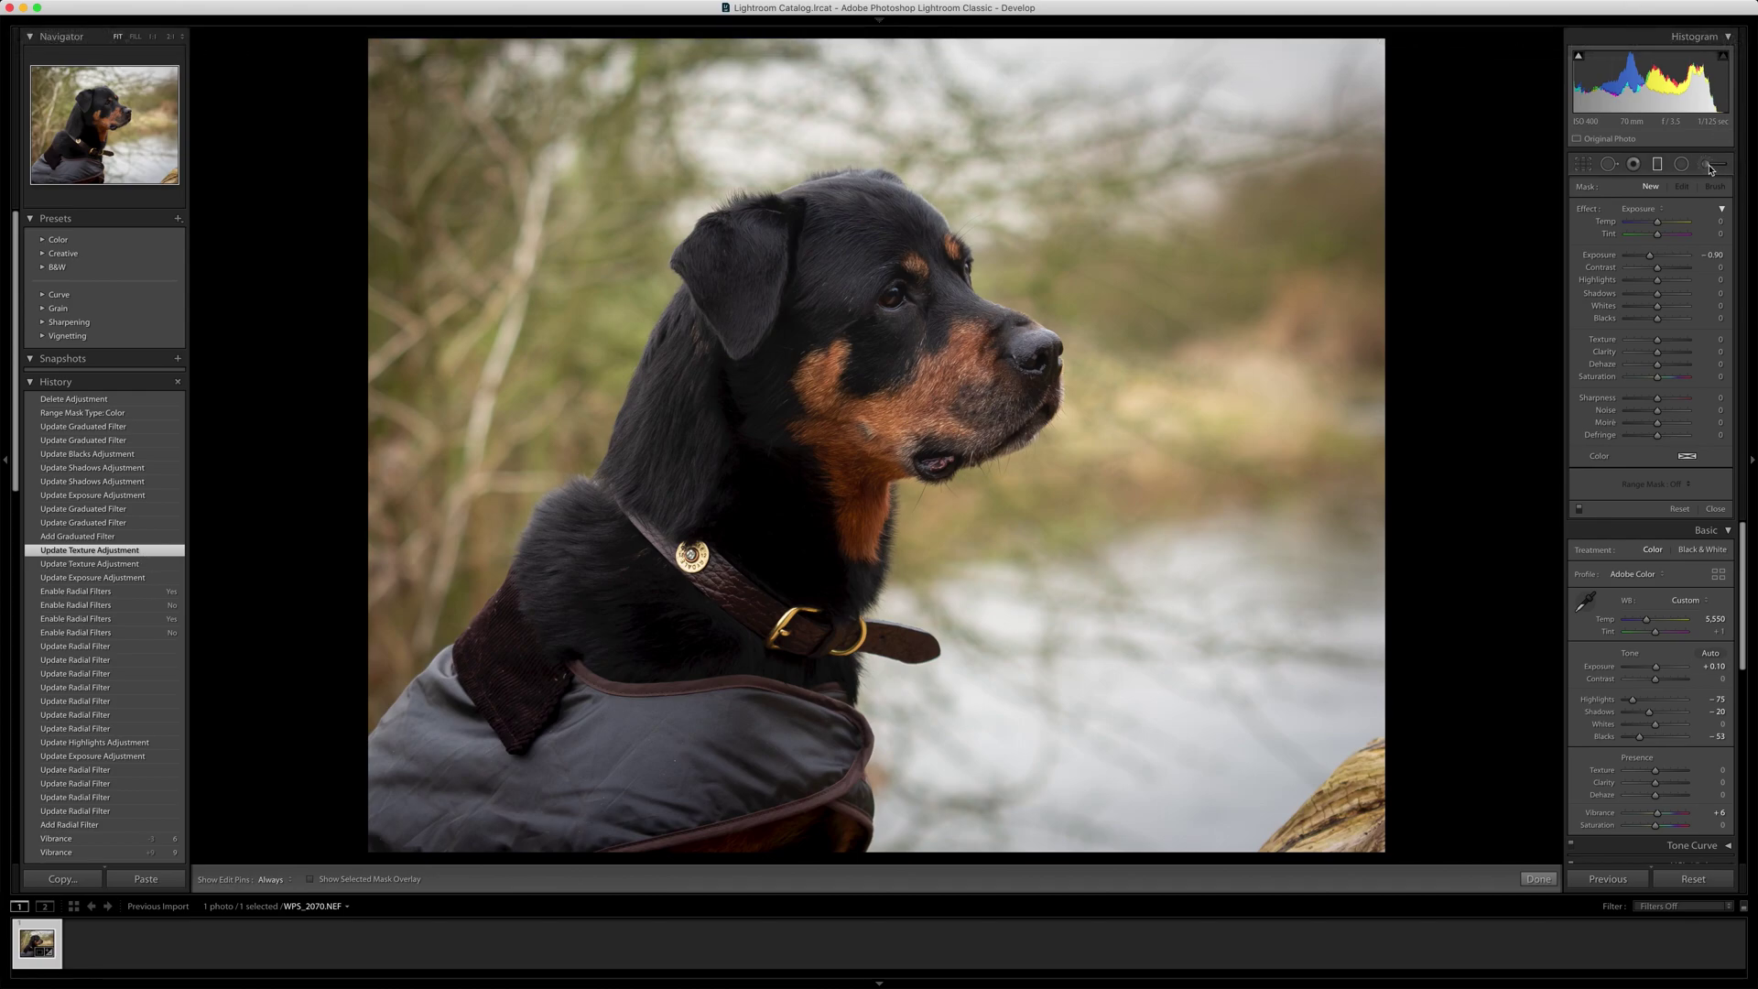
Step: Paint an Adjustment Brush mask with Exposure -0.90 and size 28 over the sky, water and branches around the dog
click(1708, 165)
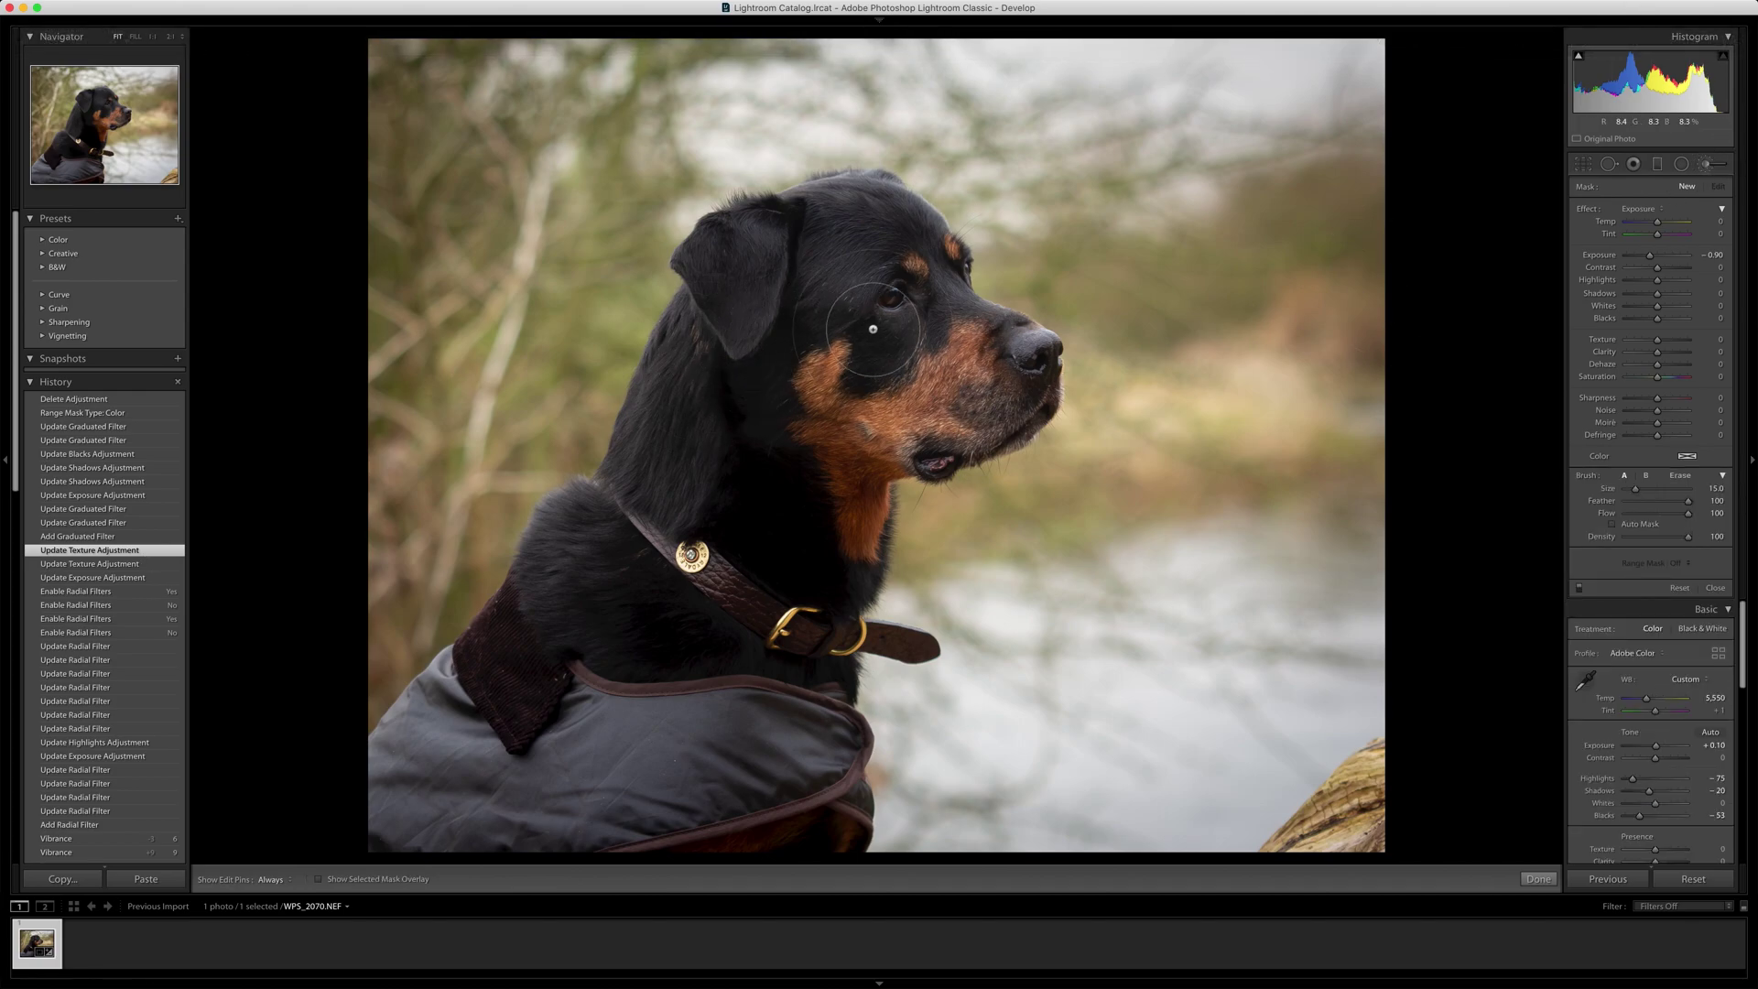
scroll(872, 328, up, 6)
scroll(872, 329, down, 1)
mouse_move(1334, 125)
mouse_down()
mouse_move(1289, 101)
mouse_move(748, 71)
mouse_move(398, 163)
mouse_move(480, 142)
mouse_move(477, 313)
mouse_move(337, 593)
mouse_move(583, 216)
mouse_move(659, 37)
mouse_up()
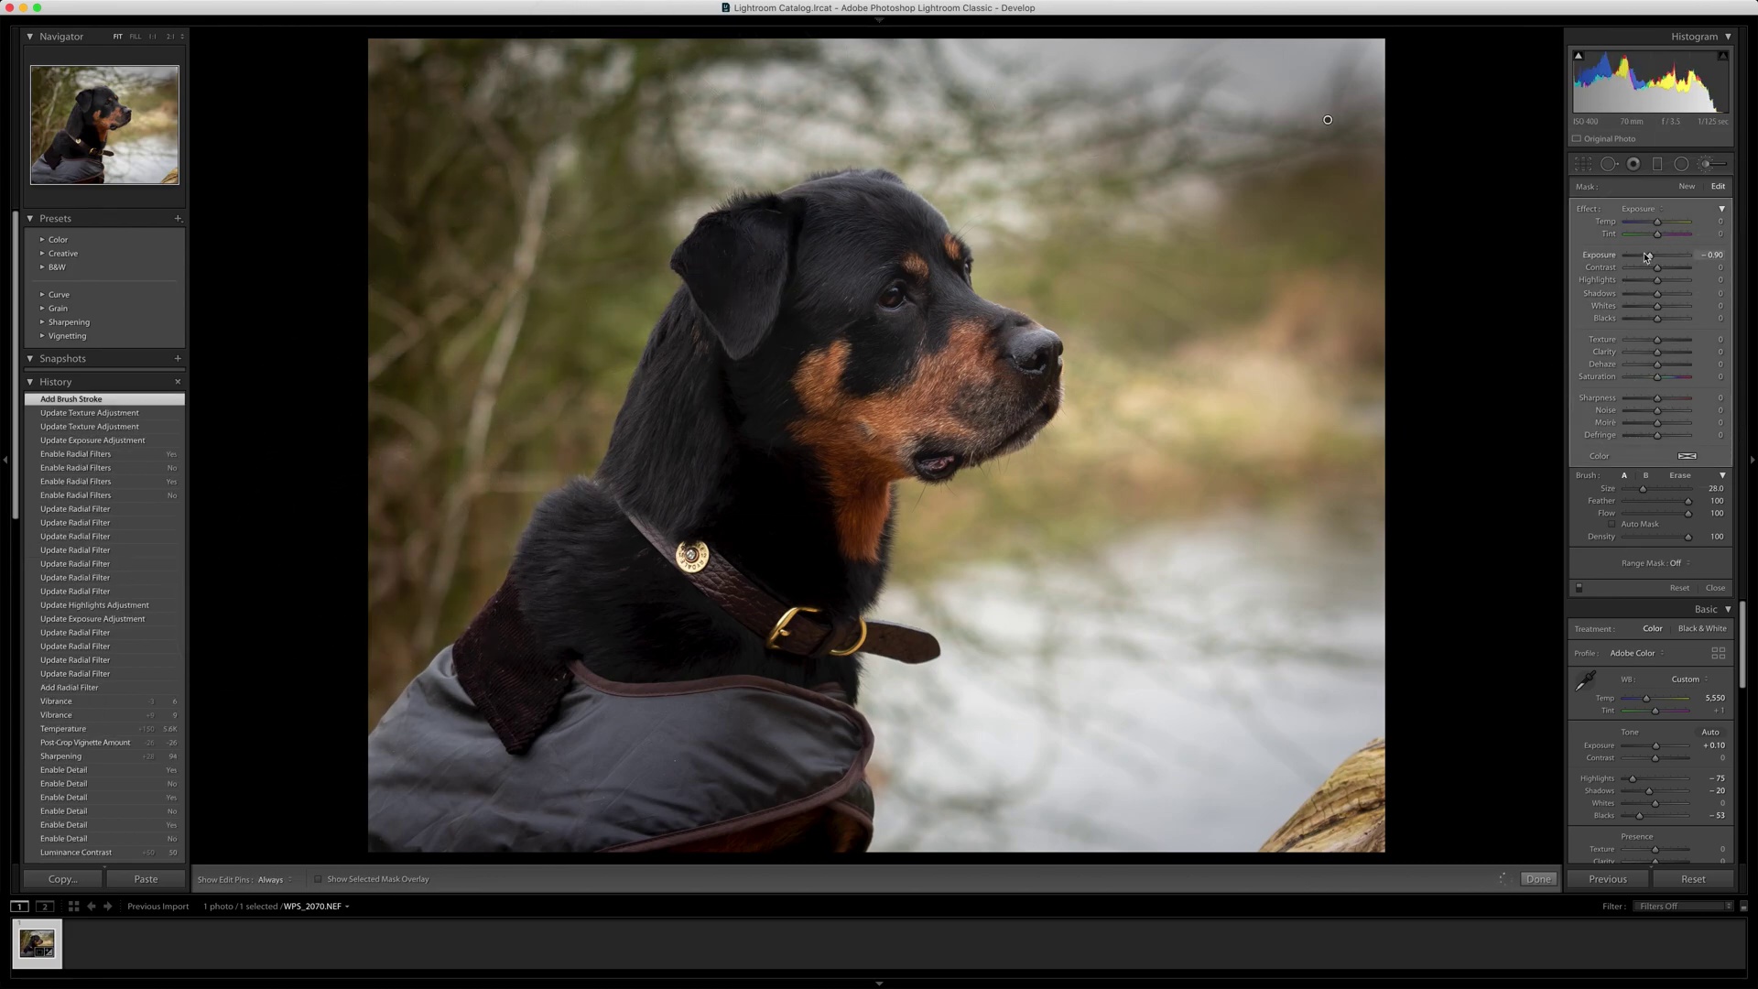
key(h)
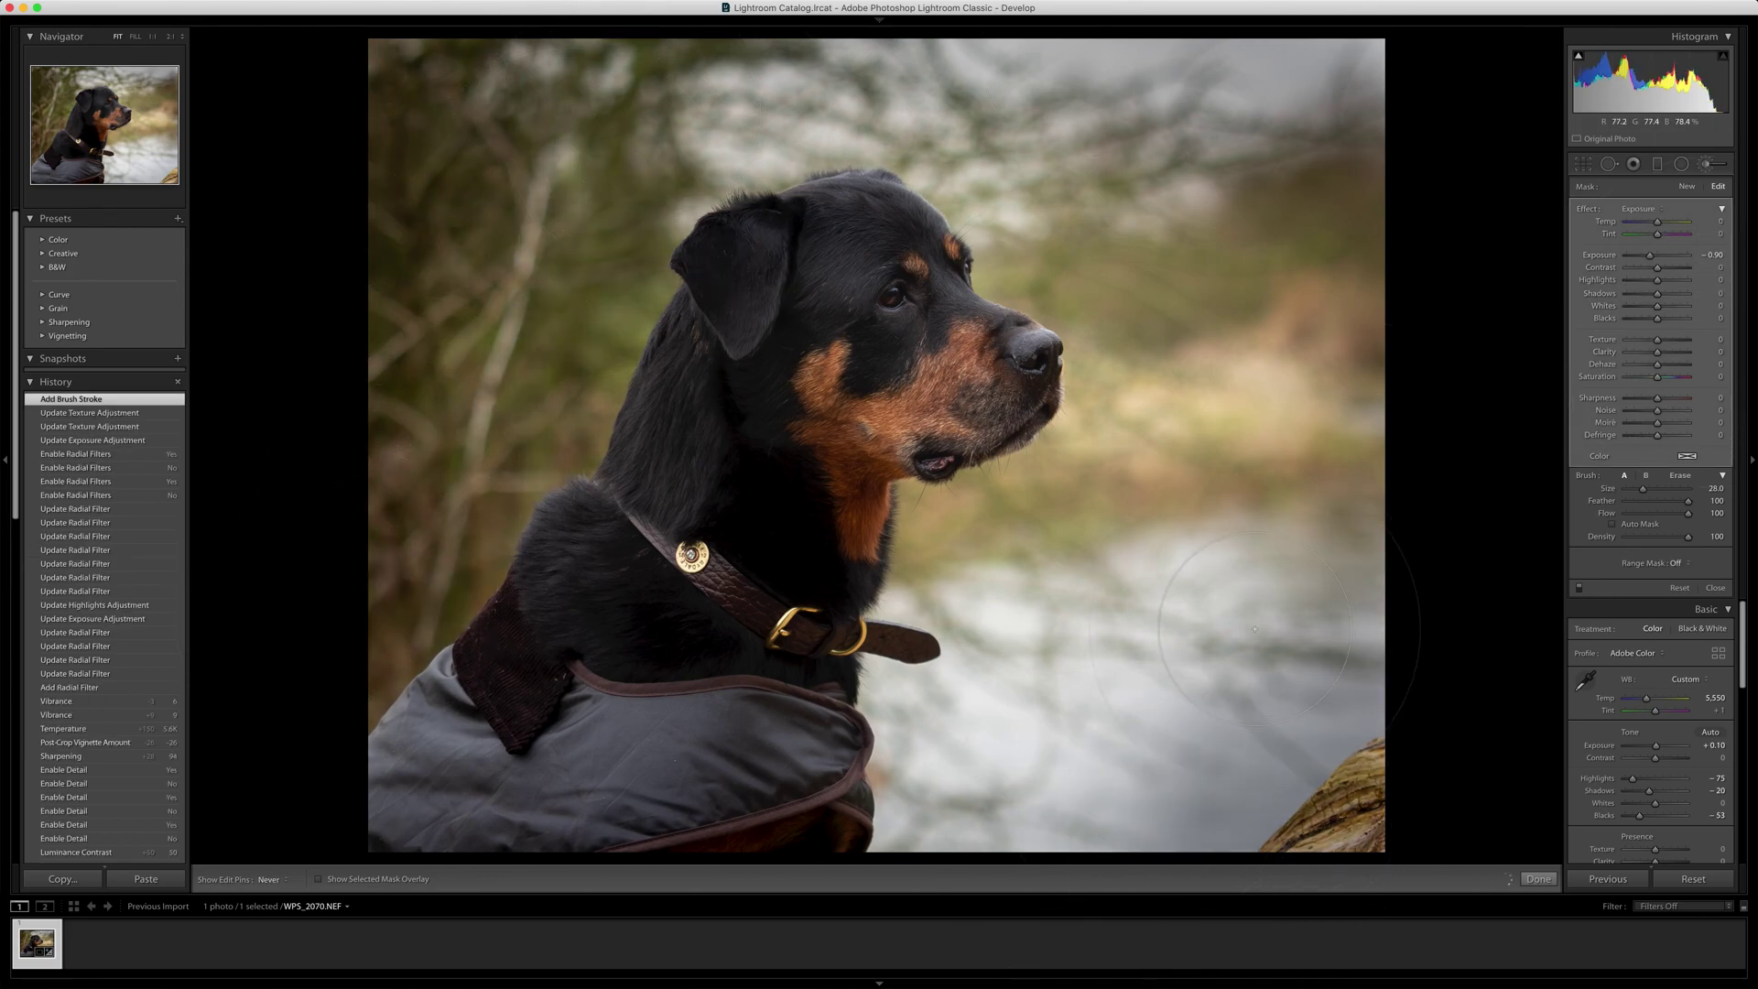
mouse_move(1030, 659)
mouse_down()
mouse_move(1181, 704)
mouse_move(1000, 678)
mouse_move(1232, 407)
mouse_move(1223, 197)
mouse_move(1208, 238)
mouse_up()
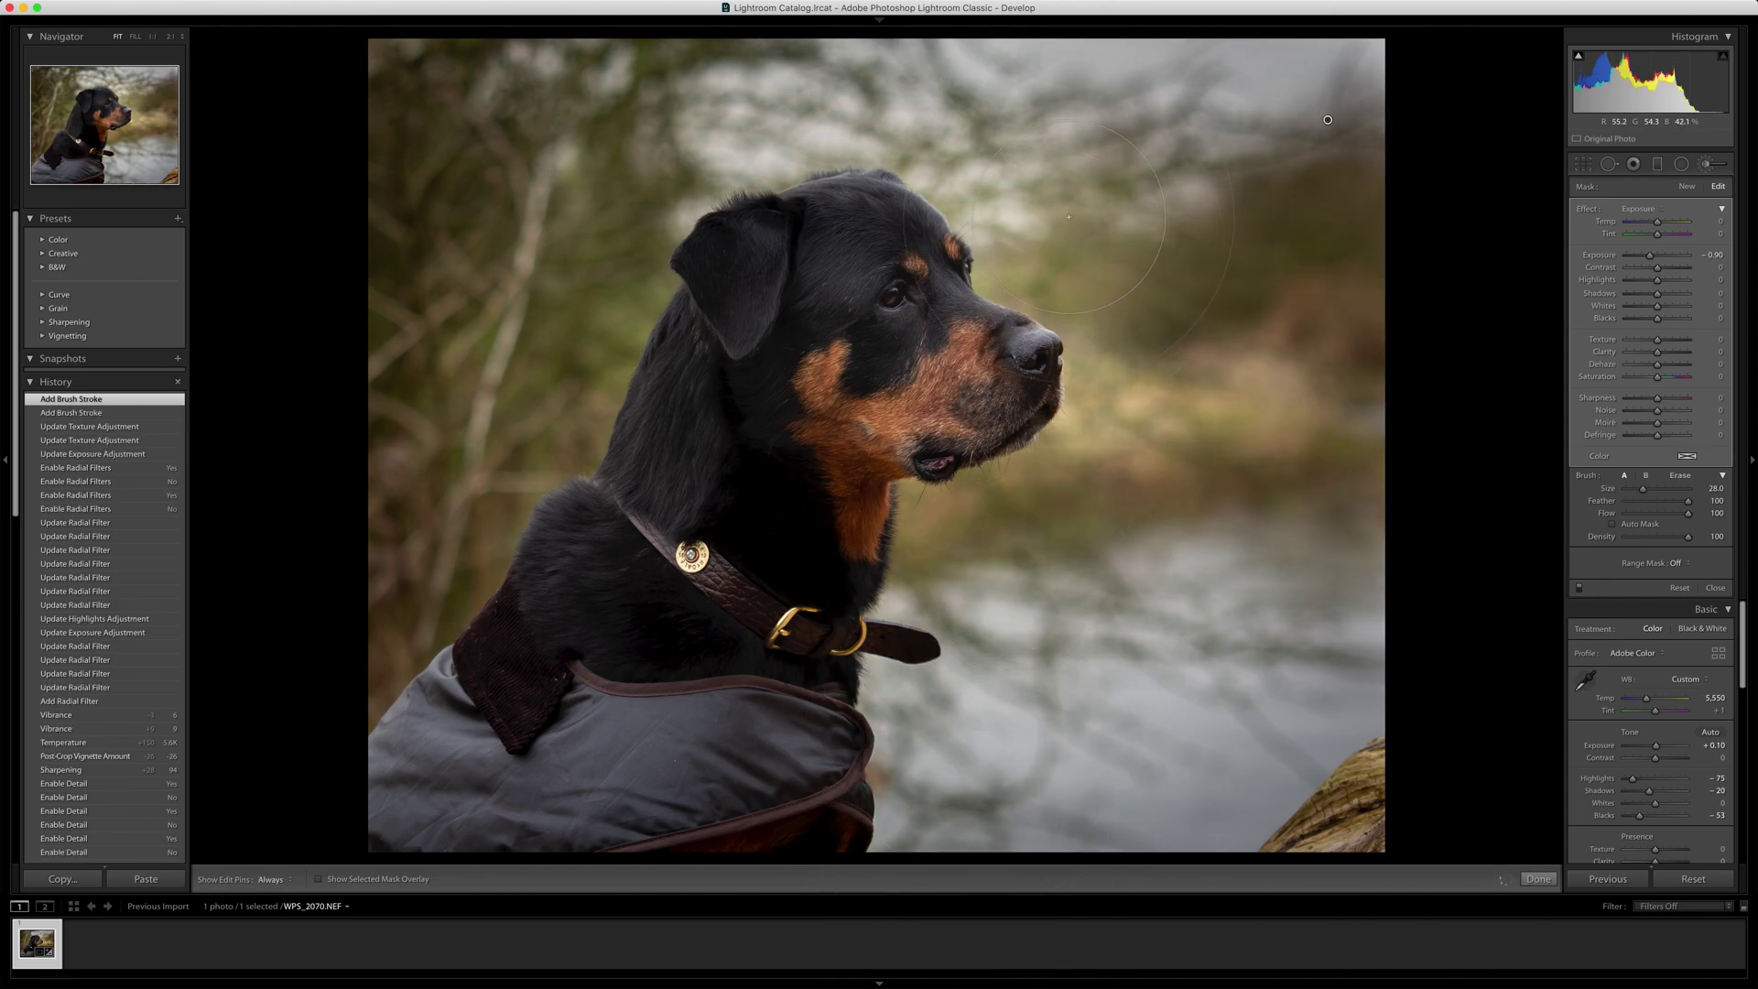
drag(1068, 217, 989, 174)
drag(887, 84, 696, 202)
mouse_move(603, 253)
mouse_down()
mouse_move(472, 535)
mouse_move(352, 709)
mouse_up()
drag(369, 785, 393, 796)
Step: Set the background brush to Exposure -0.53, Temp 6, Highlights -22, Shadows -30, Texture -16 and Clarity -7, and compare it off and on
mouse_move(1651, 256)
mouse_down()
mouse_move(1659, 223)
mouse_move(1660, 377)
mouse_move(1652, 261)
mouse_up()
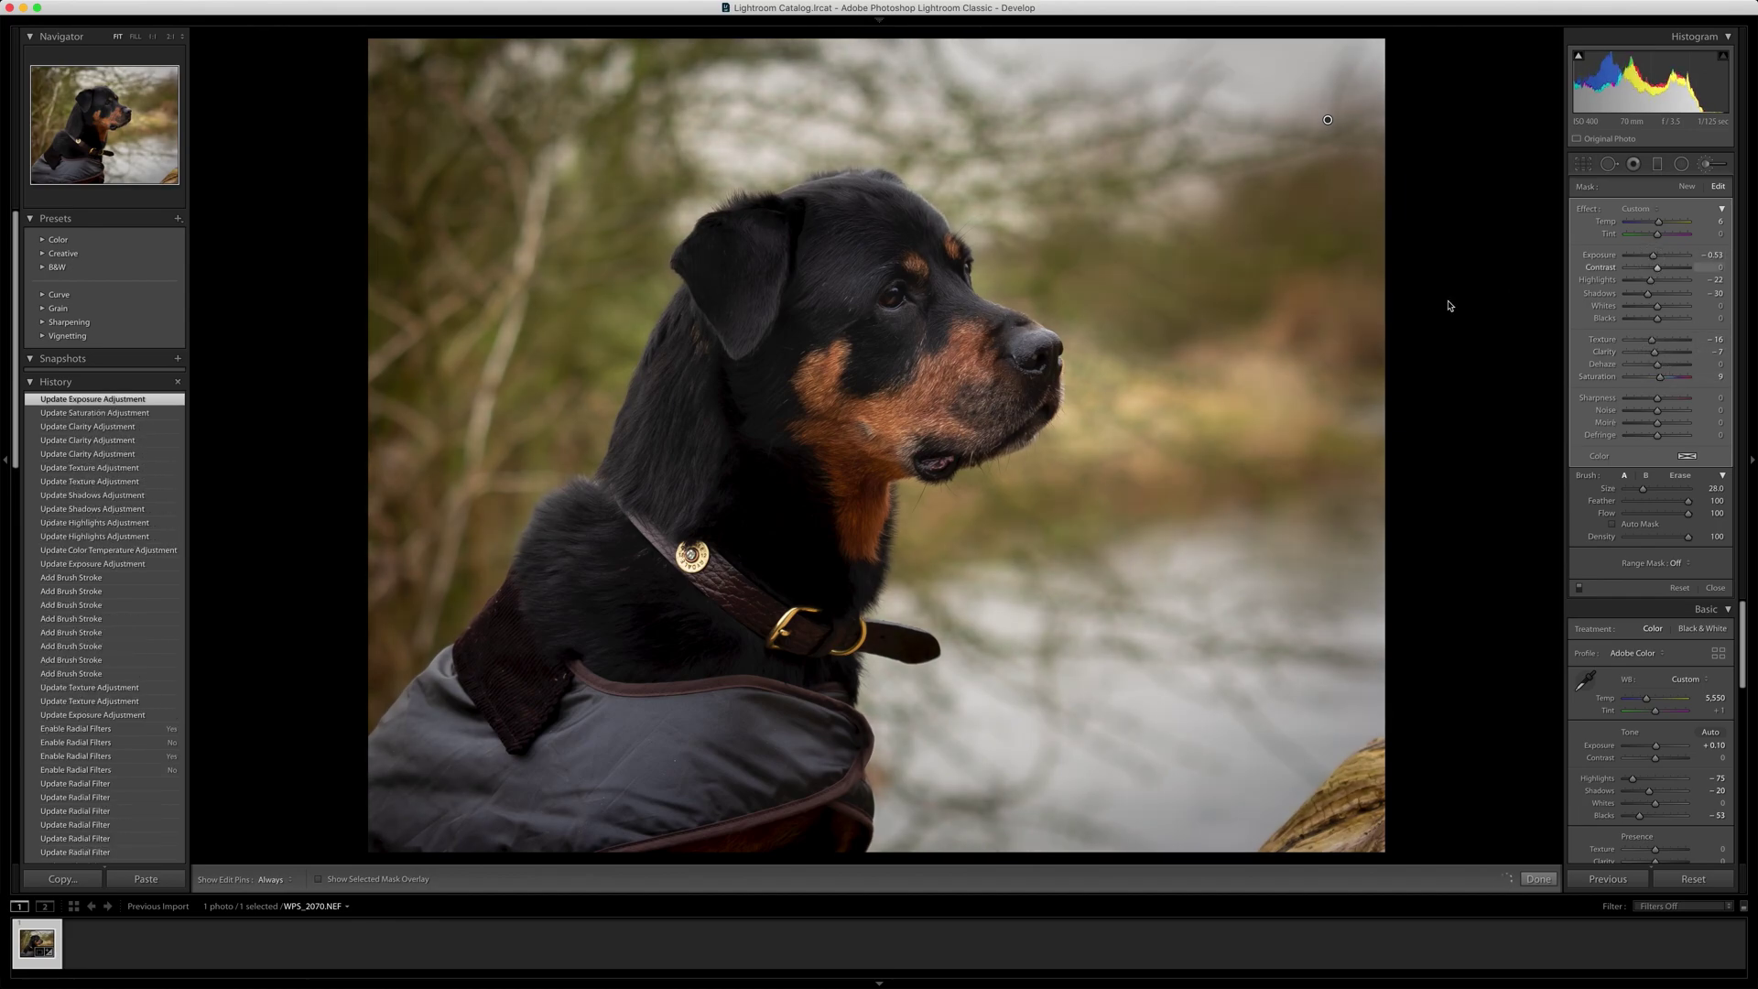
click(1581, 589)
click(1581, 590)
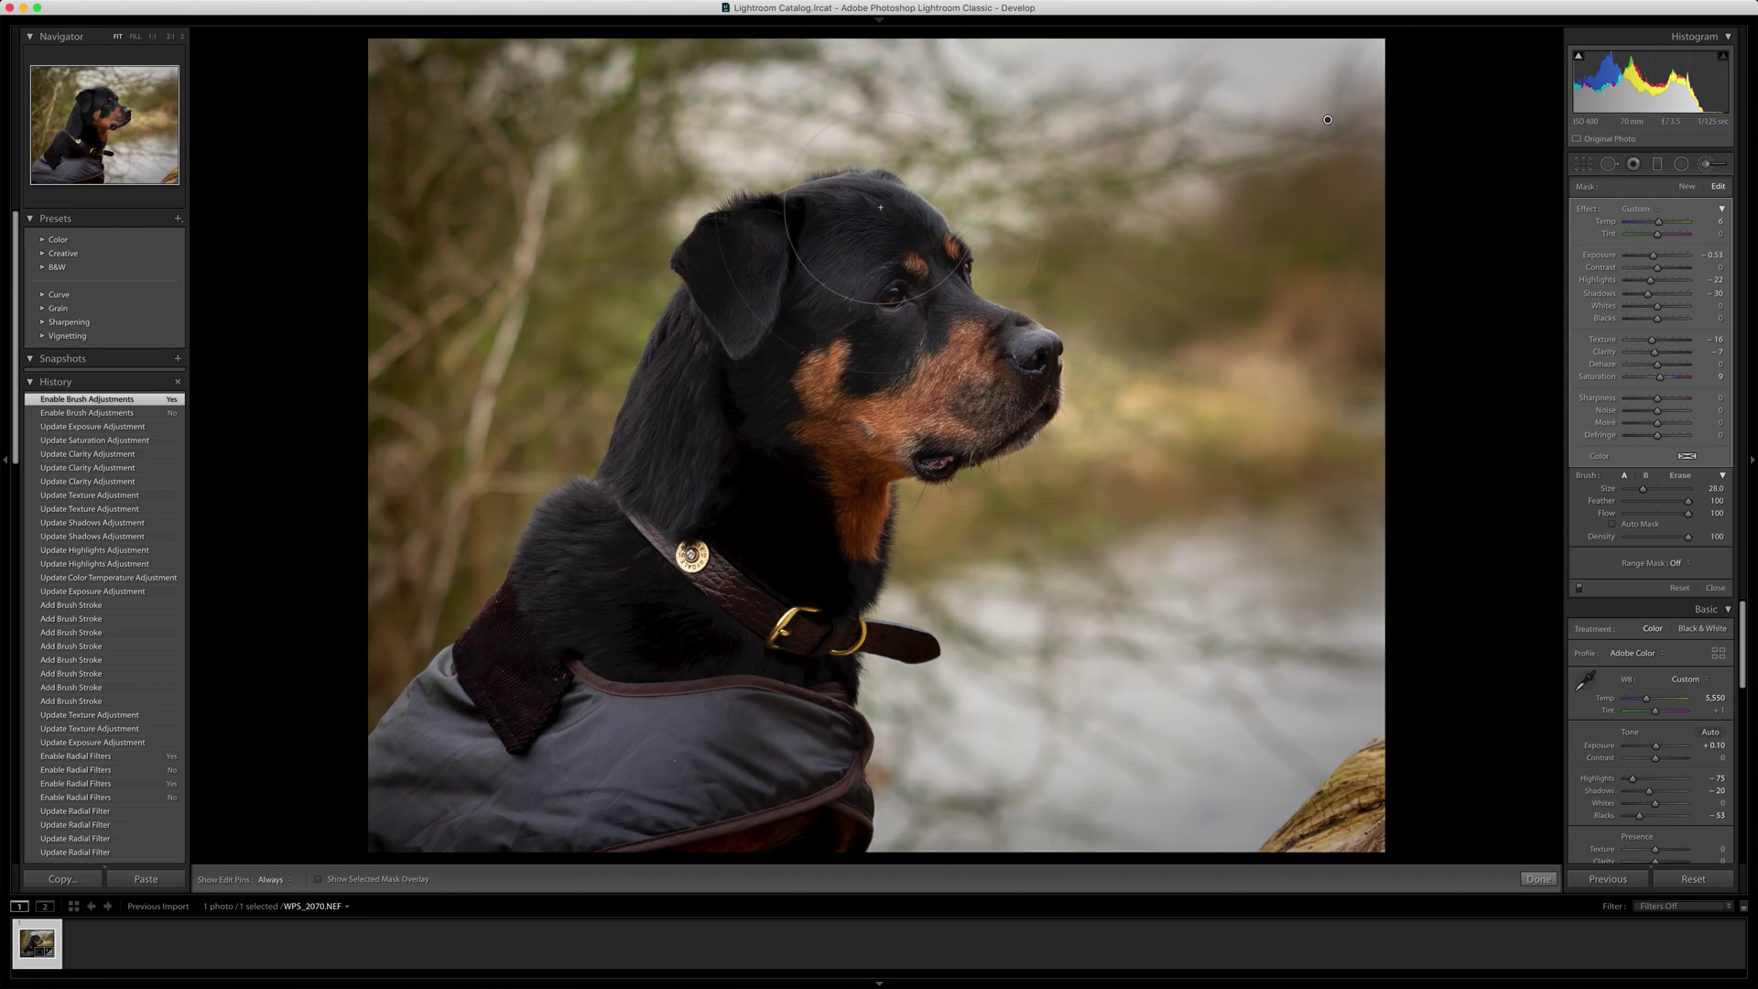
Step: Erase the background brush mask from the dog's ear, head, neck and body, and touch up the mask around the head
click(1680, 475)
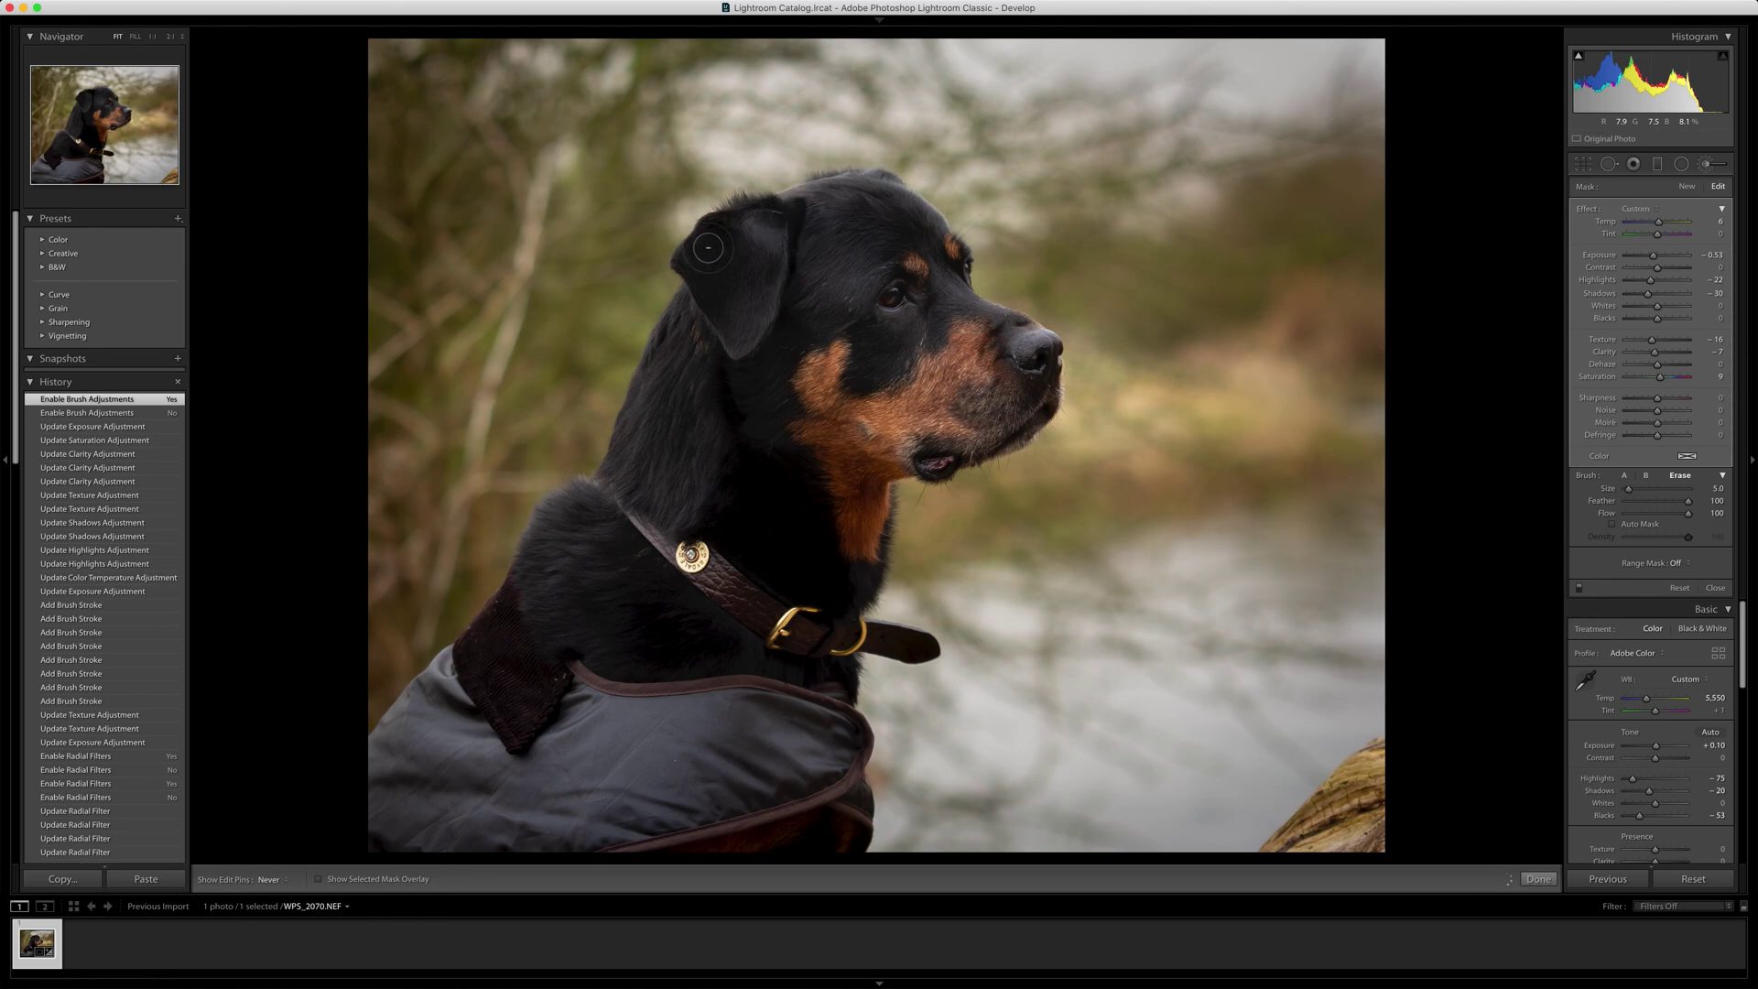
mouse_move(736, 242)
mouse_down()
mouse_move(819, 221)
mouse_move(793, 240)
mouse_move(822, 212)
mouse_up()
key(h)
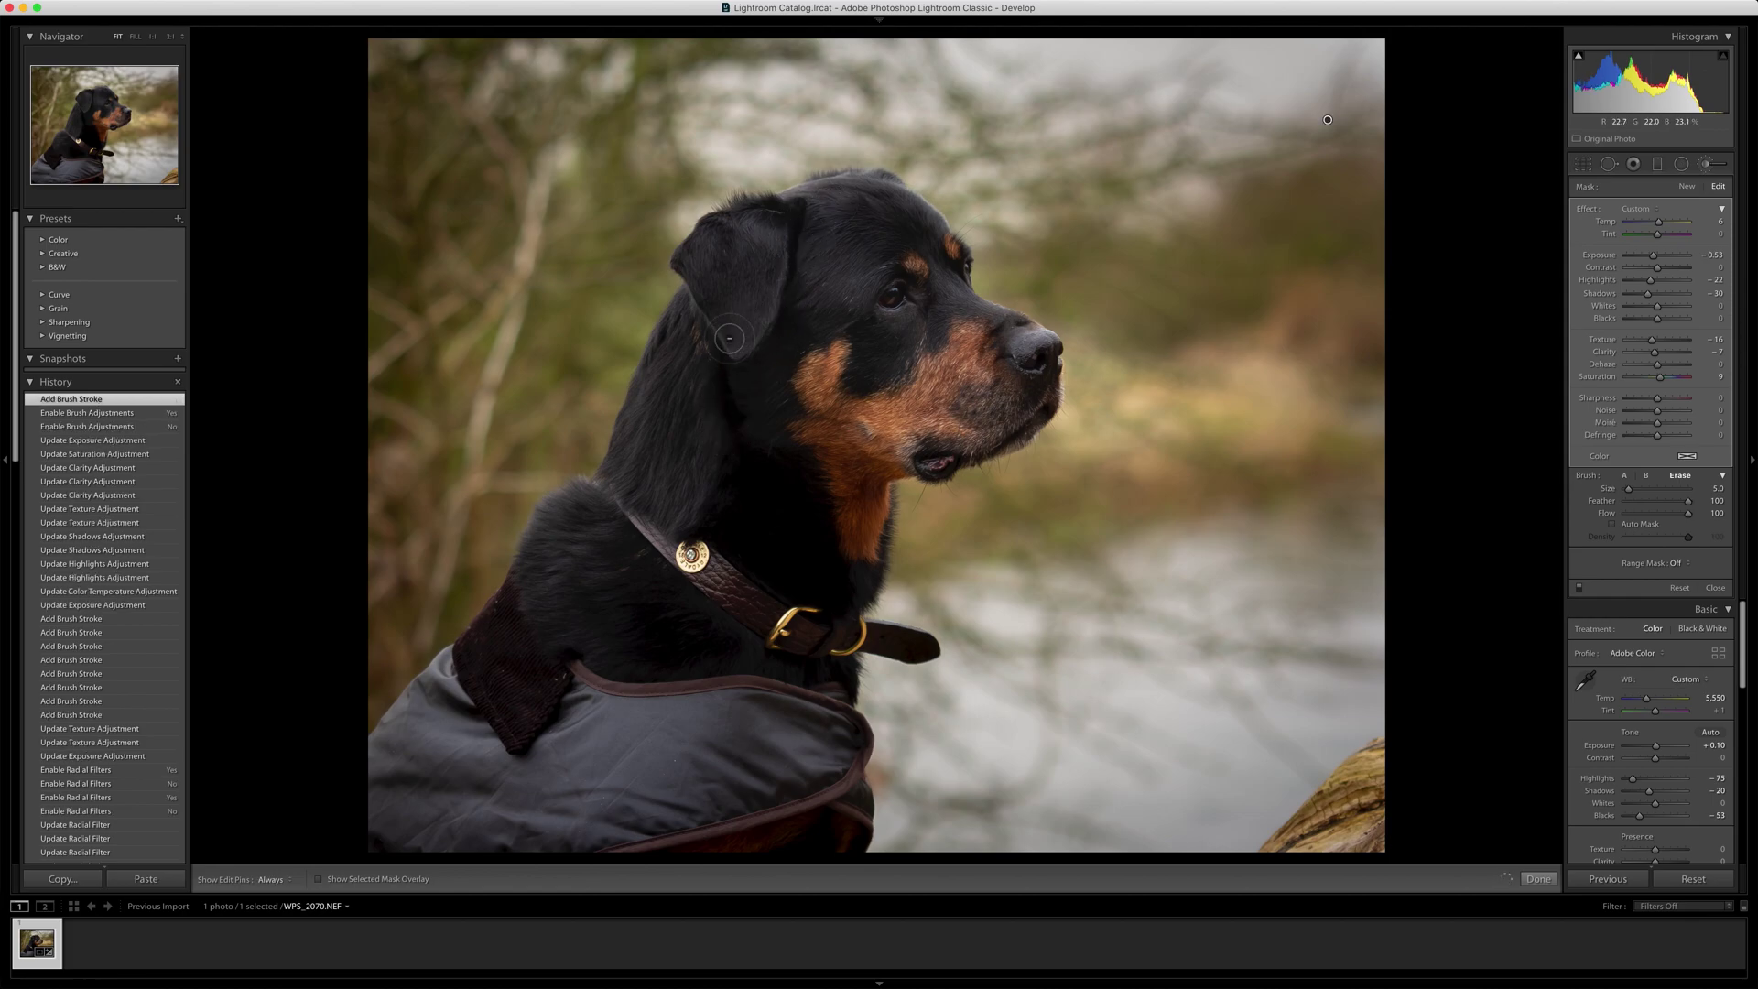
mouse_move(579, 662)
mouse_down()
mouse_move(767, 710)
mouse_move(862, 585)
mouse_move(713, 451)
mouse_up()
scroll(713, 452, up, 4)
scroll(710, 451, up, 5)
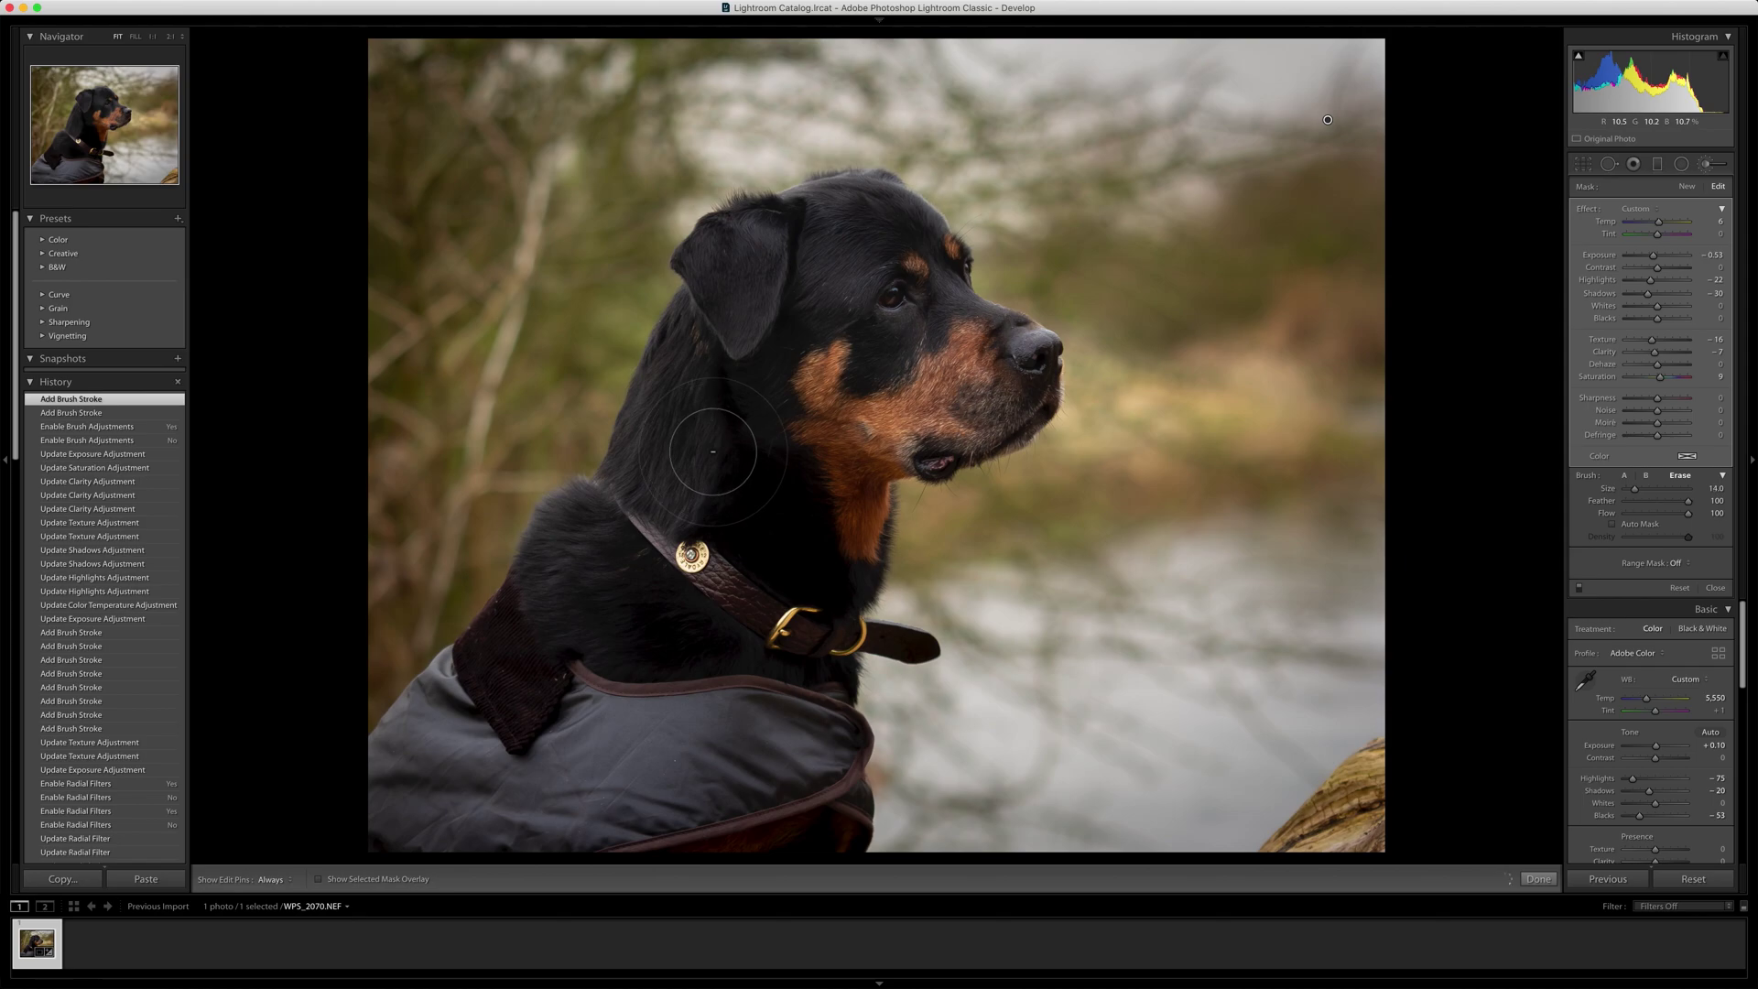
mouse_move(793, 576)
mouse_down()
mouse_move(840, 425)
mouse_move(839, 599)
mouse_move(900, 395)
mouse_move(990, 393)
mouse_move(845, 442)
mouse_move(839, 317)
mouse_move(838, 367)
mouse_up()
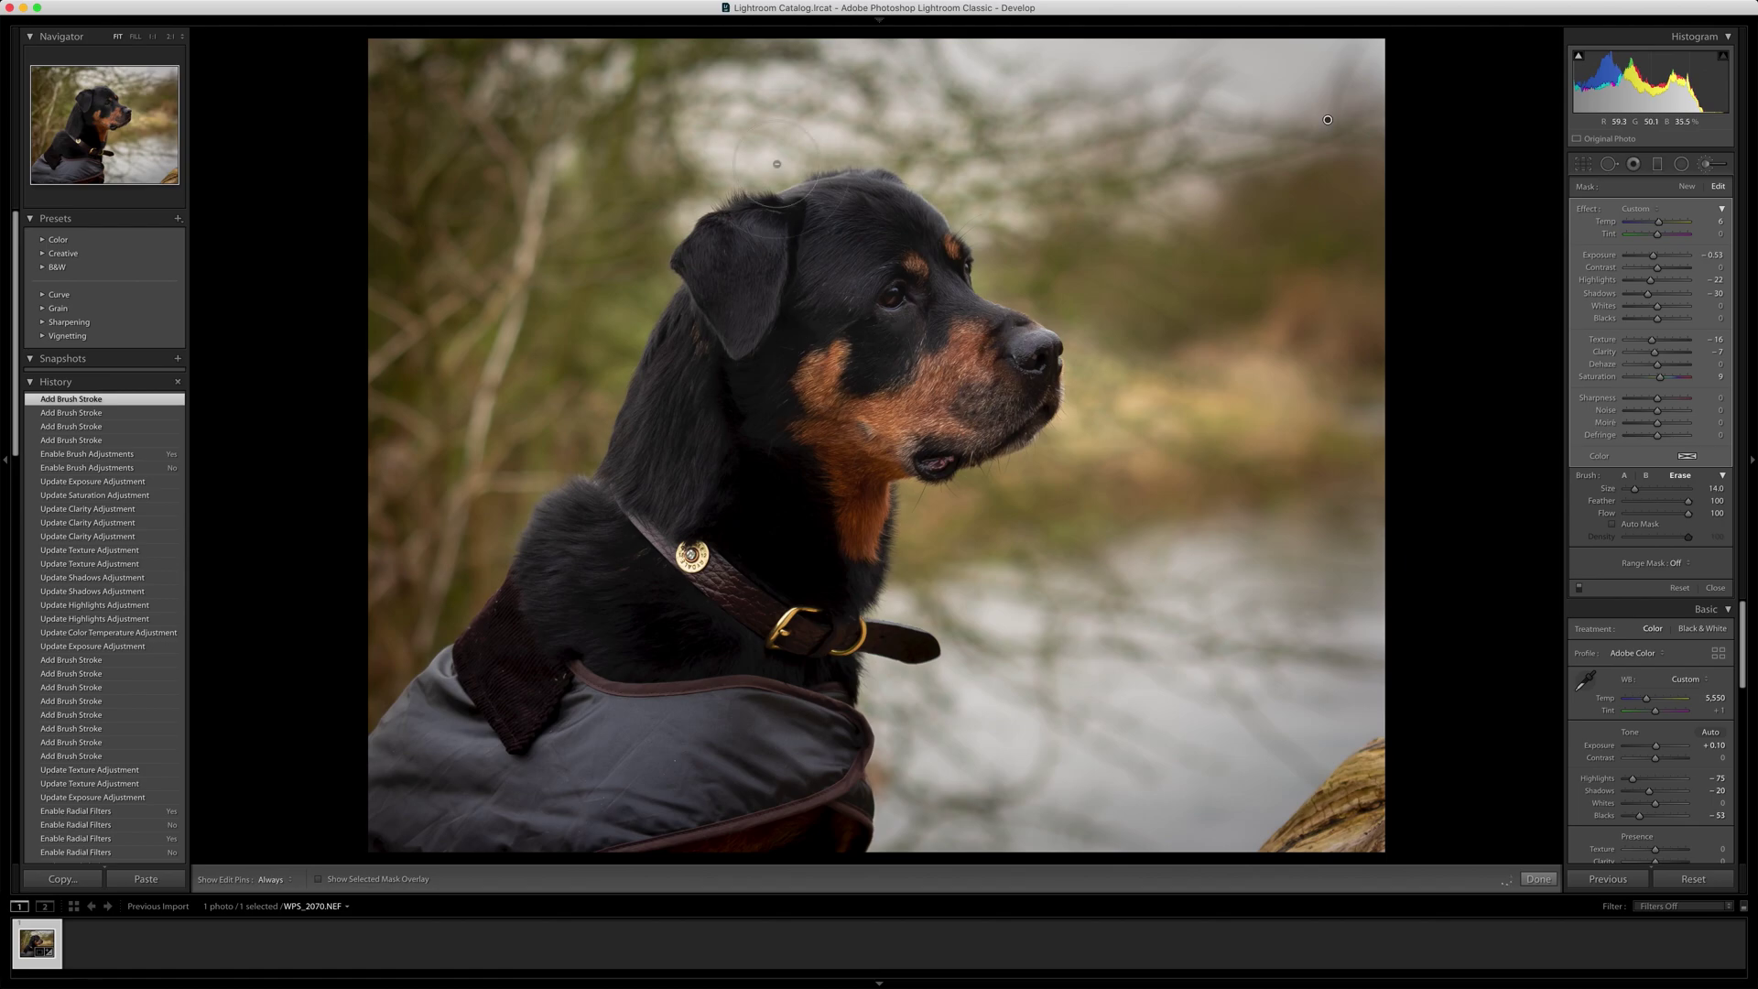
scroll(776, 163, down, 5)
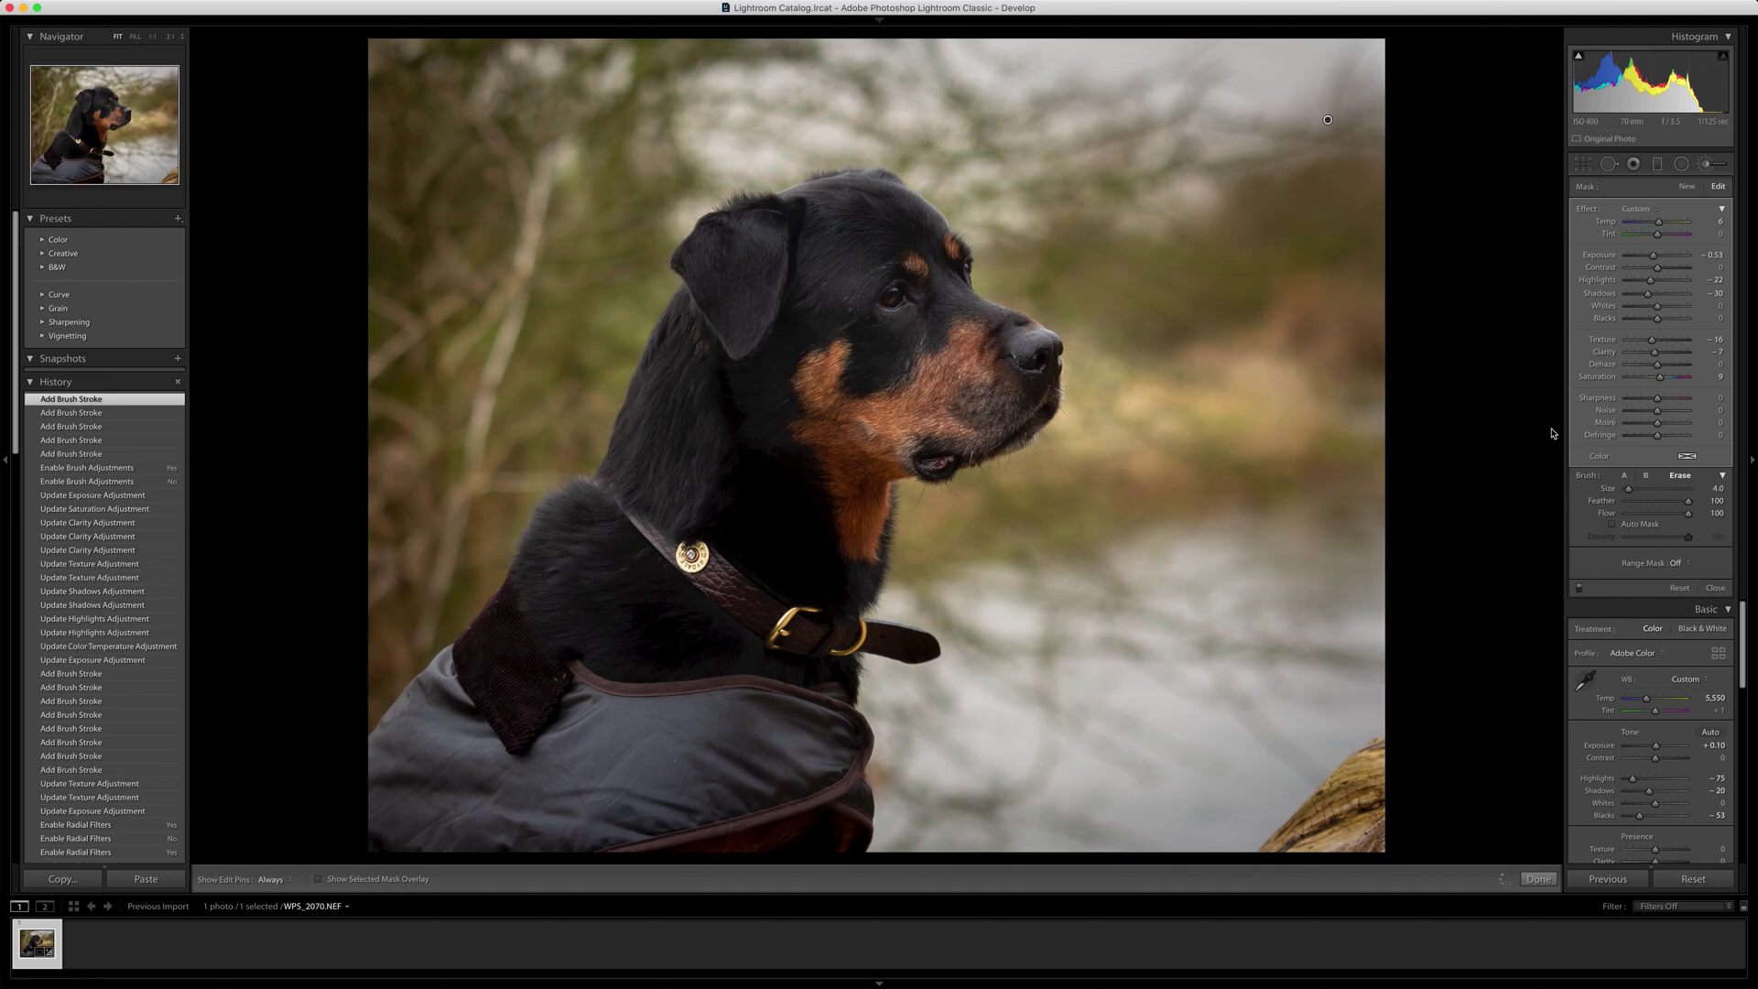
click(1625, 476)
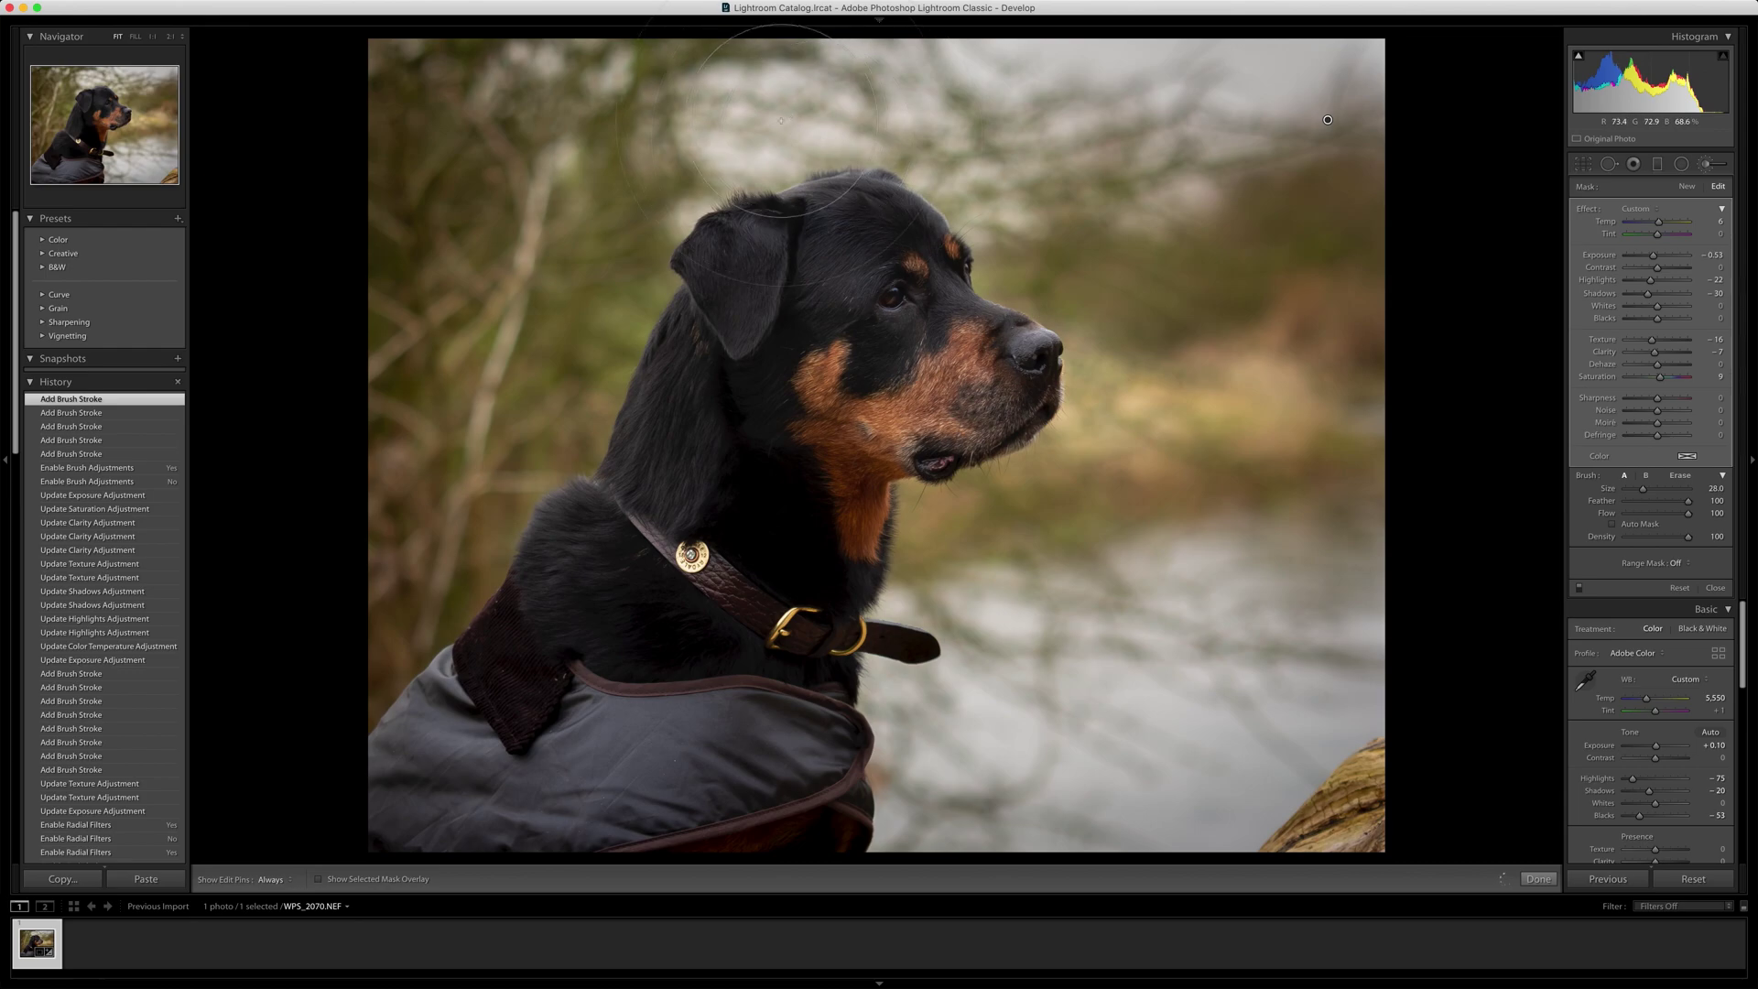
scroll(774, 128, down, 5)
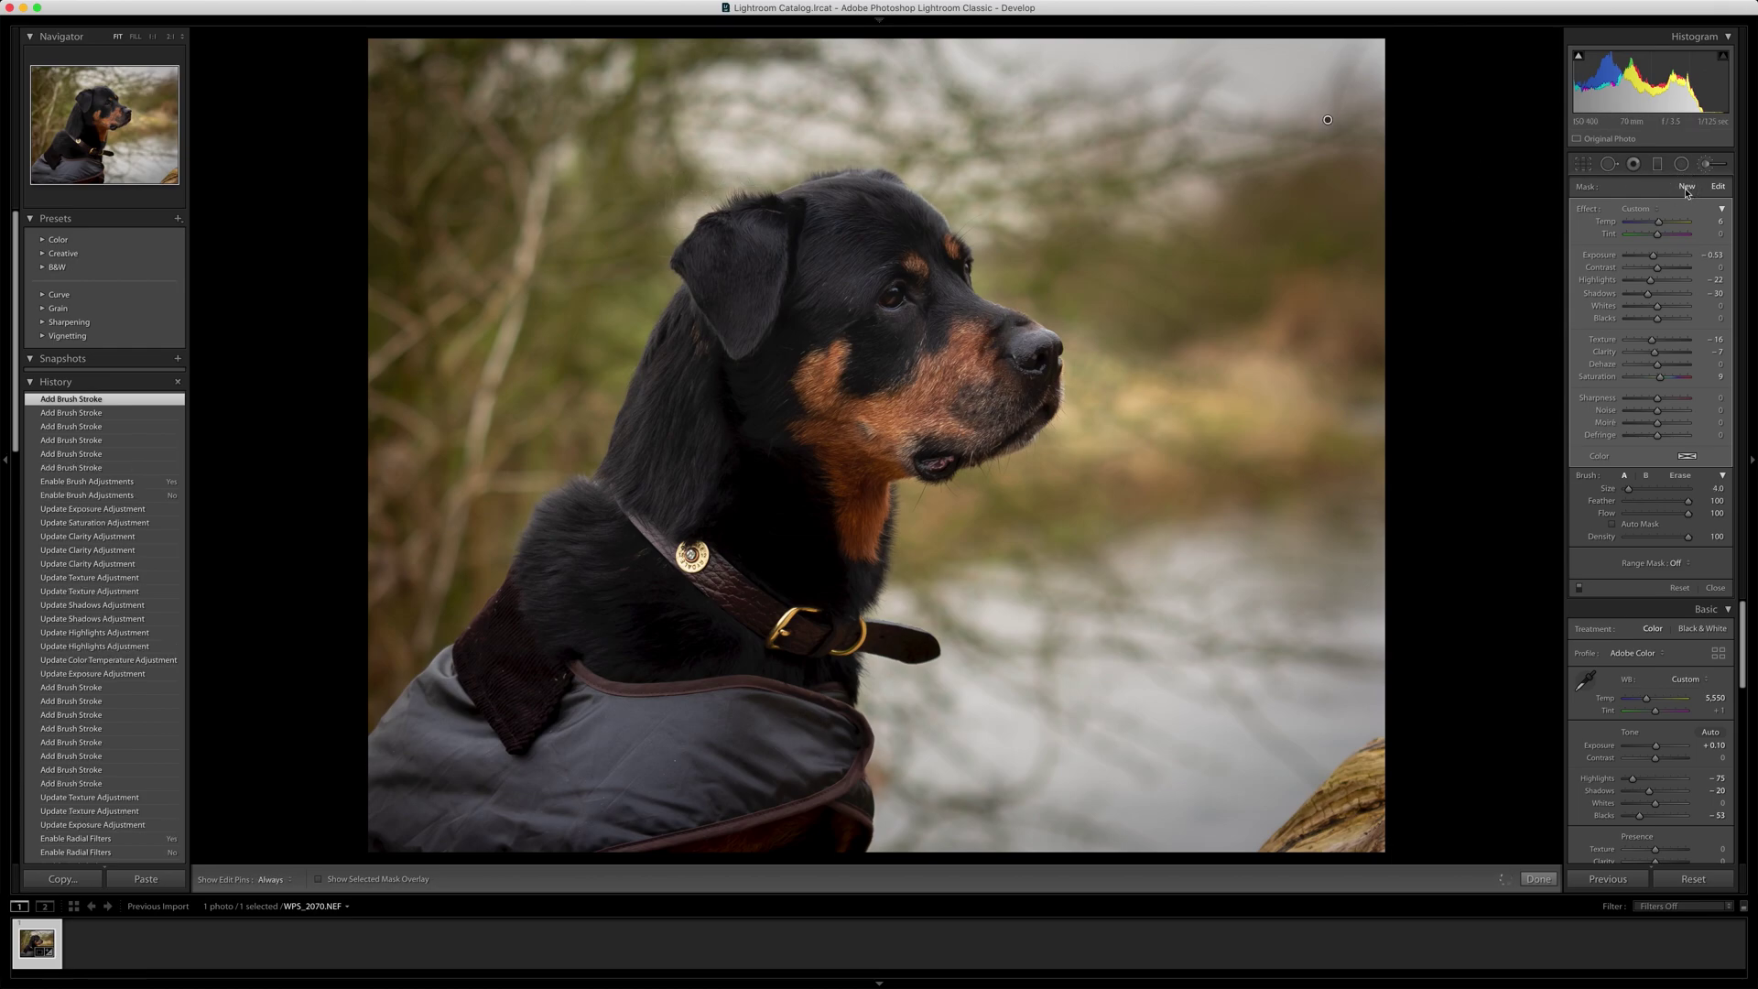
Step: Brush a new adjustment onto the dog's eye with Exposure 0.44, Highlights 19, Whites 15, Clarity 18, Saturation 17 and Sharpness 18
click(1637, 209)
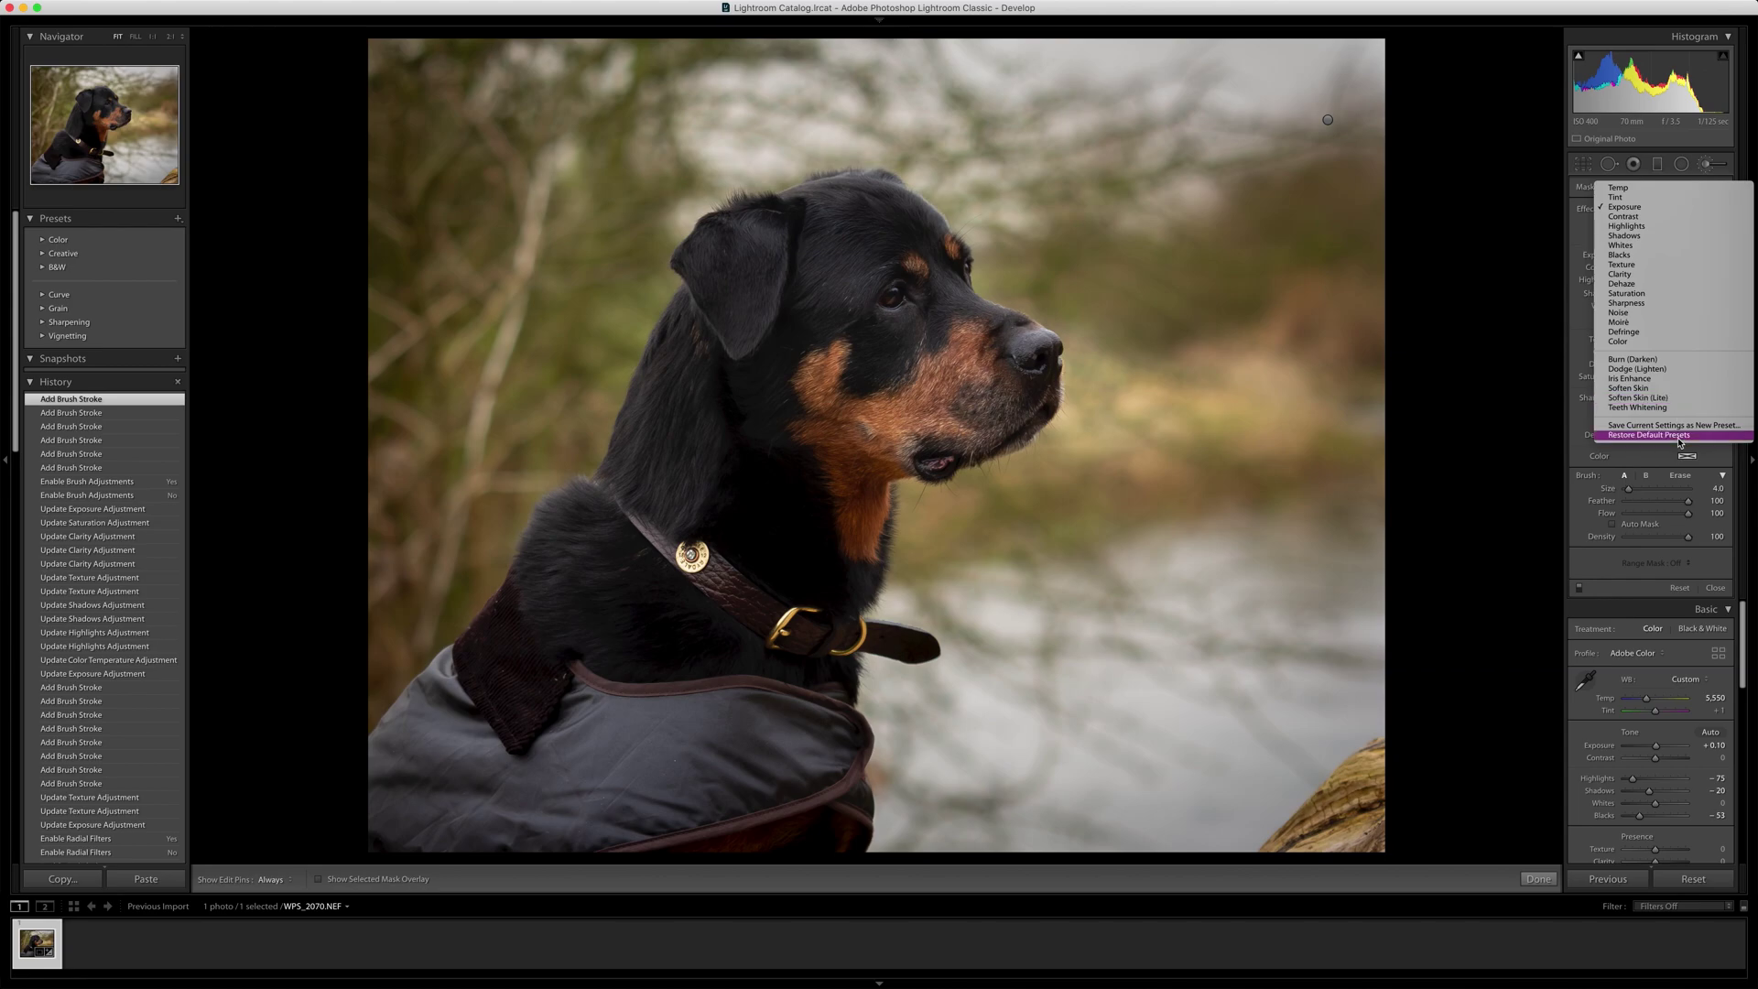
click(1659, 207)
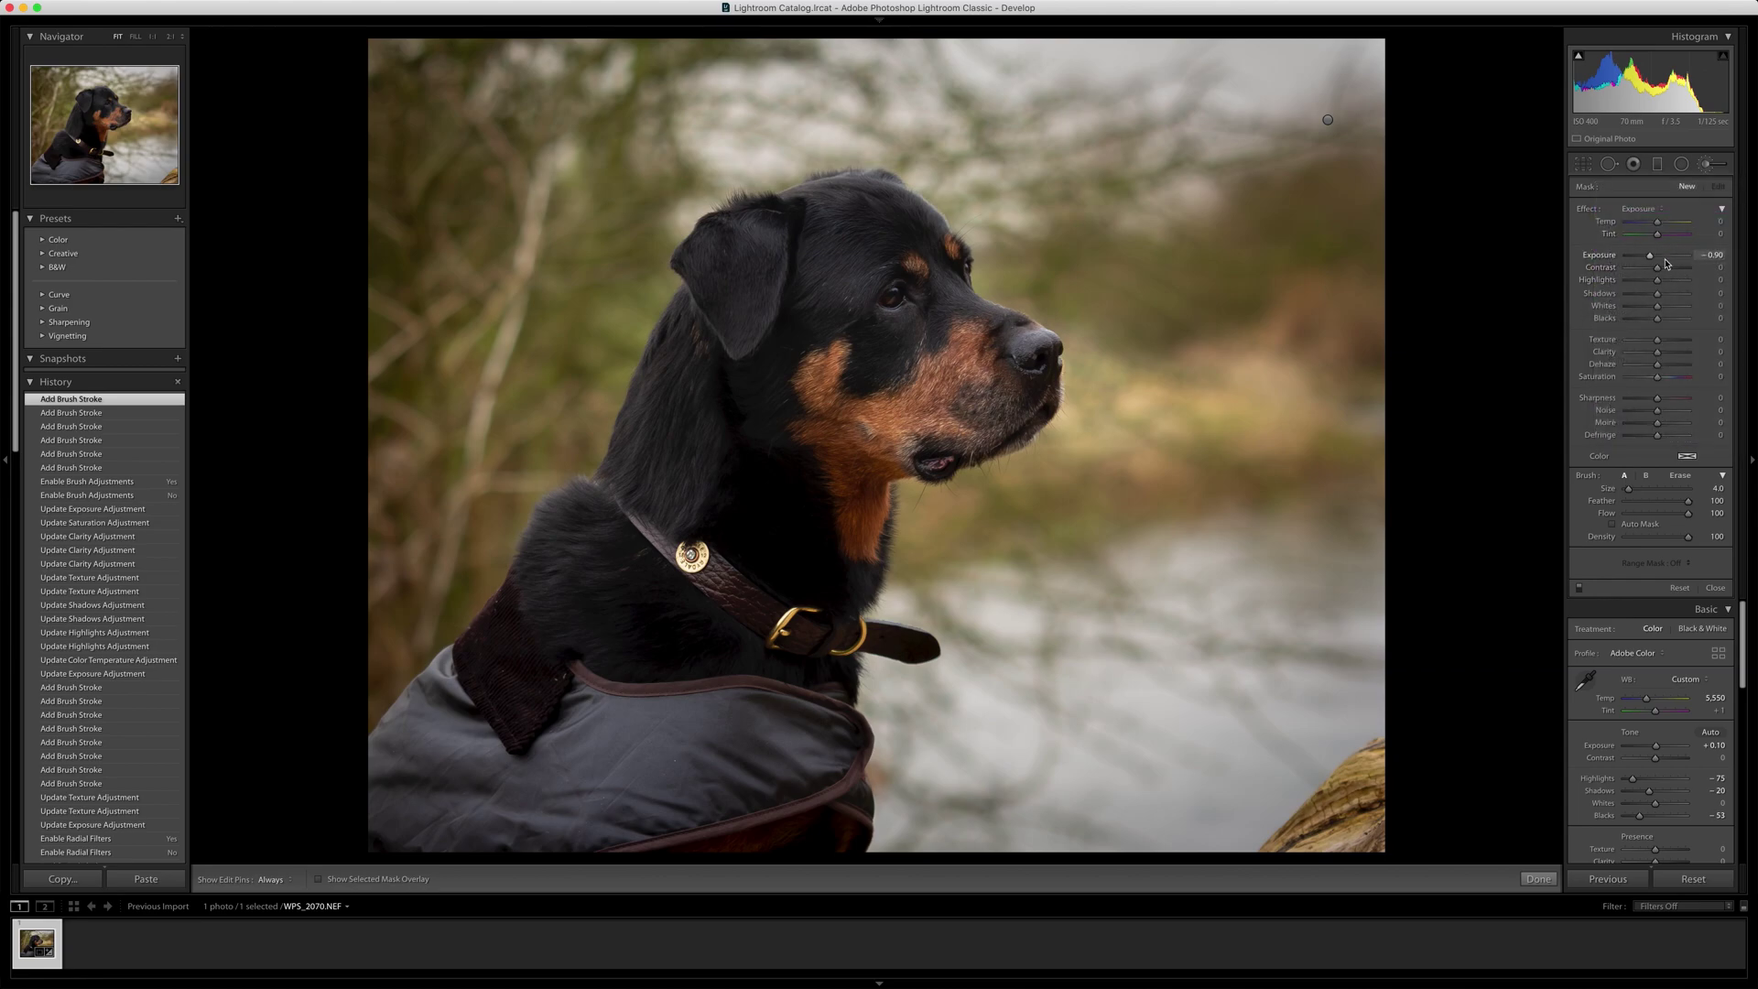
drag(1653, 262, 1665, 262)
drag(1659, 313, 1665, 313)
drag(1658, 353, 1662, 354)
drag(1657, 377, 1663, 376)
scroll(876, 282, up, 3)
click(894, 300)
click(898, 293)
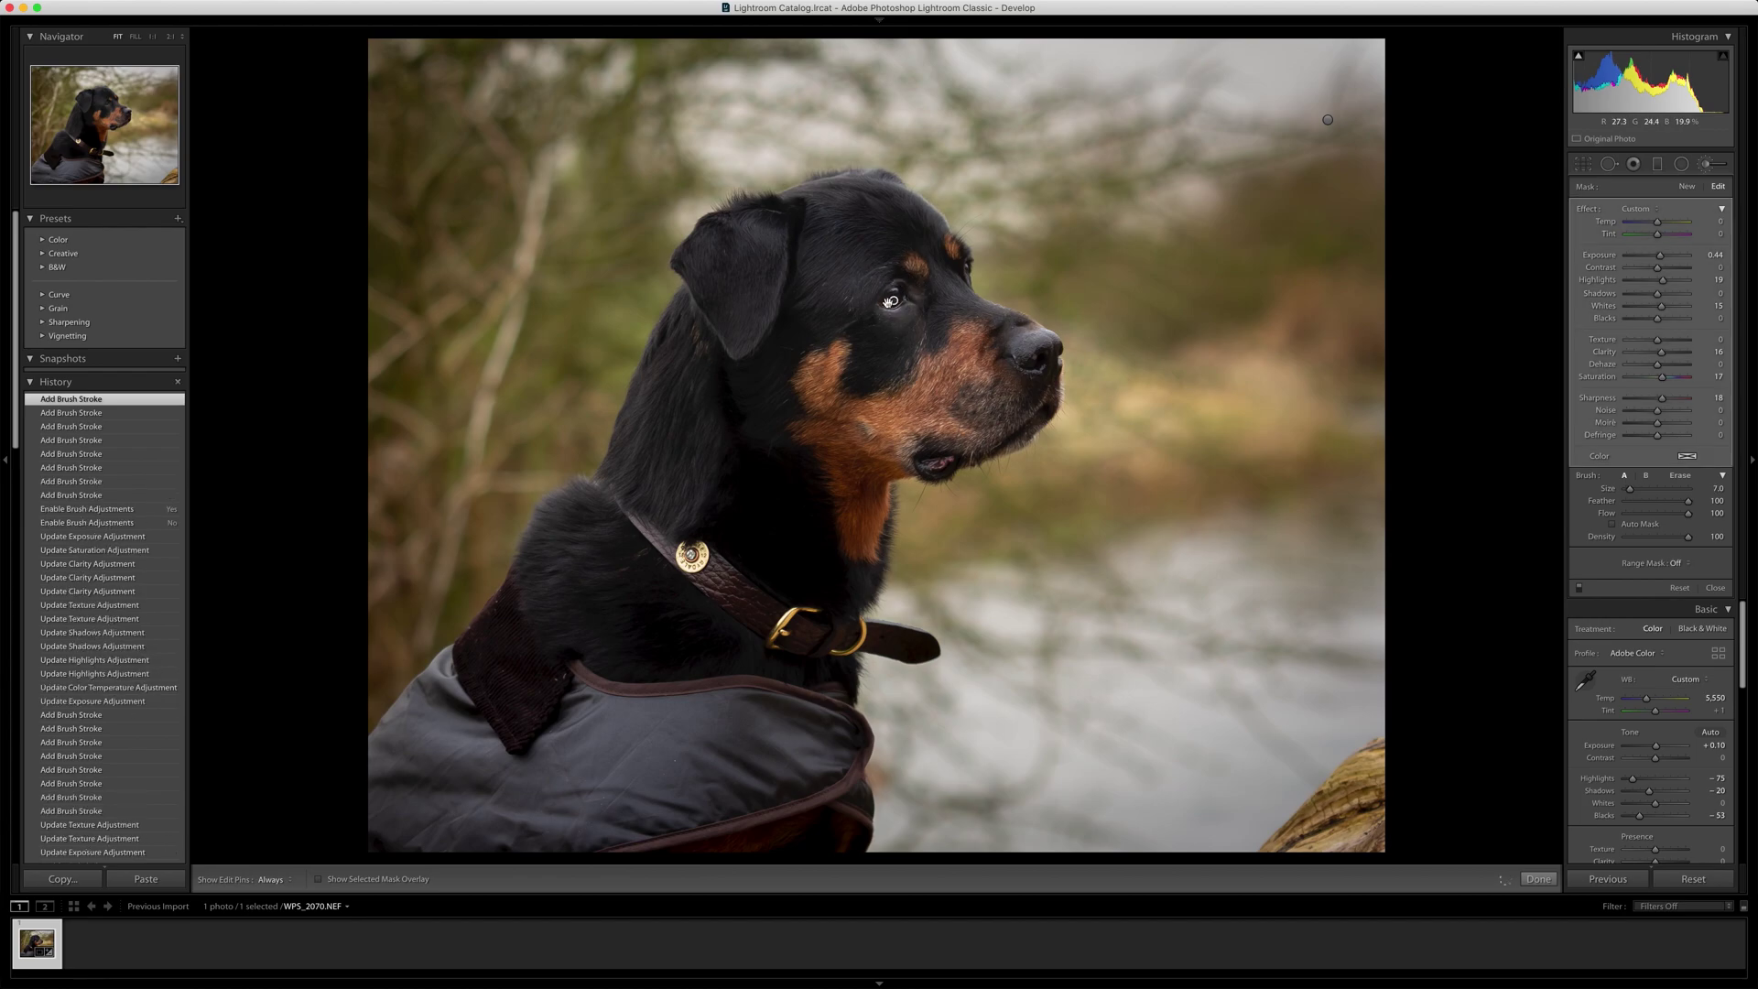
Step: Reset the eye brush's Exposure, set Highlights to 42, lift Shadows, and save the settings as a brush preset named "Sharpen Eyes"
double_click(1659, 255)
drag(1663, 279, 1660, 298)
click(1638, 209)
click(1666, 459)
text(Sharpen Eyes)
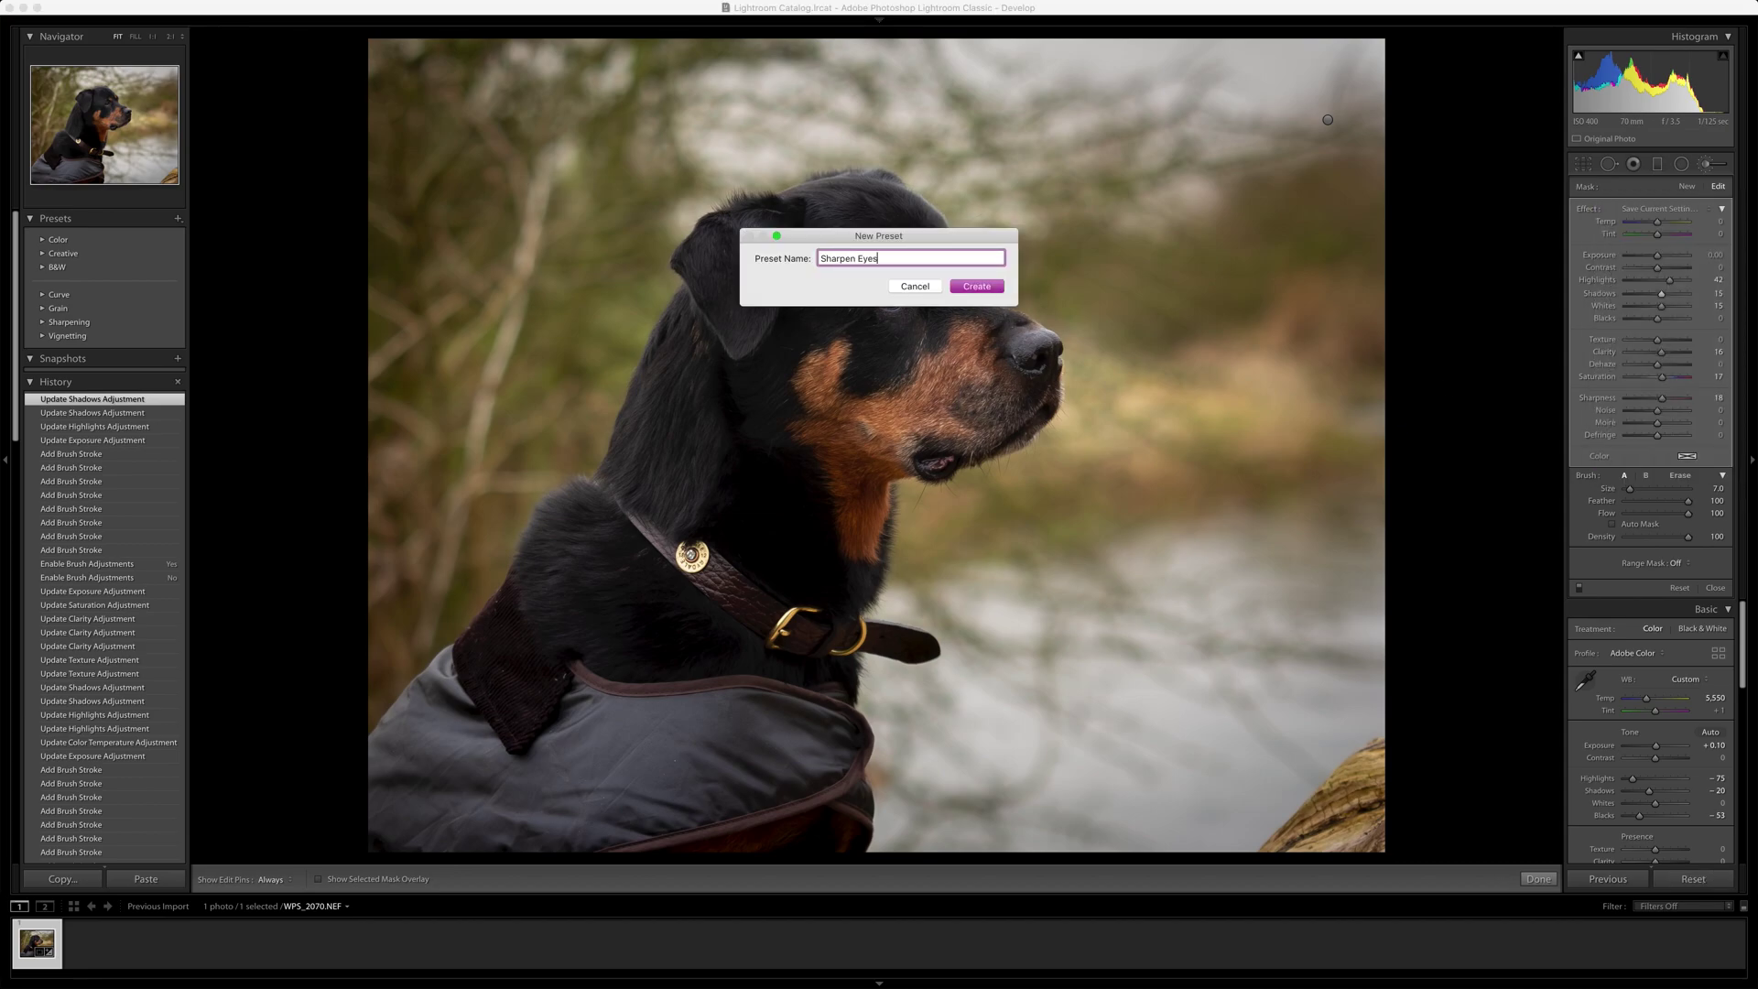
key(Return)
key(k)
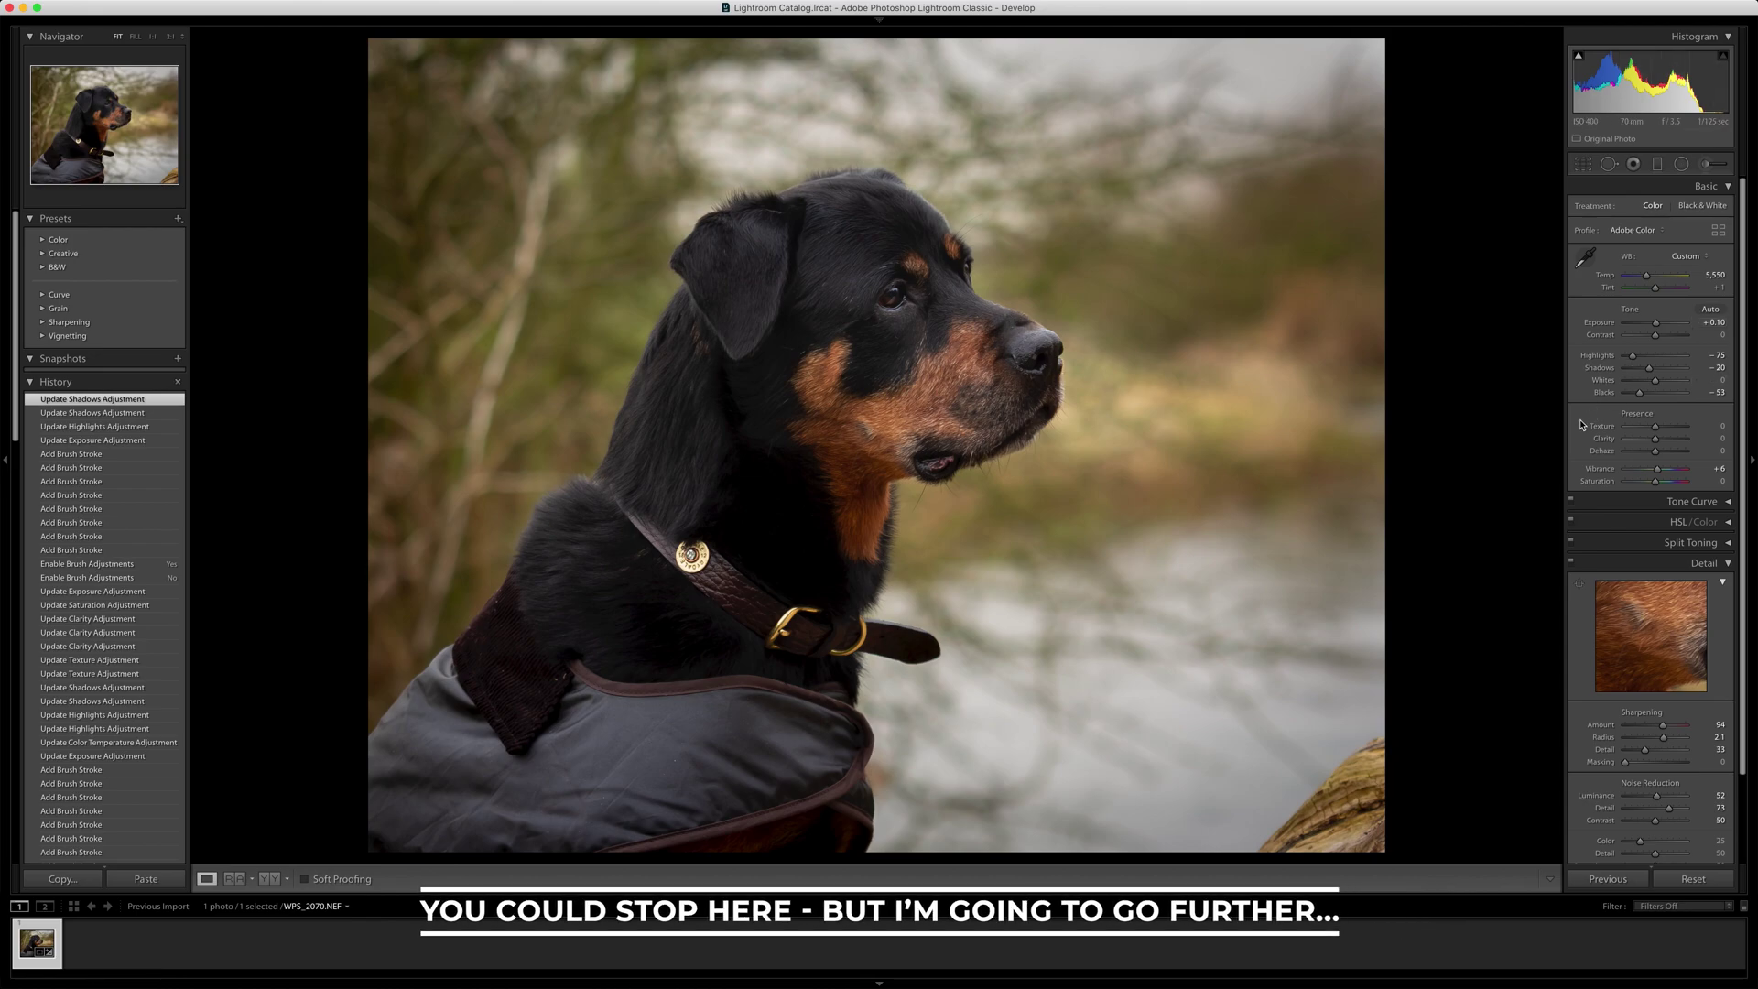
Step: Enlarge the viewing area and try a global Contrast of +33
click(4, 274)
drag(1655, 335, 1668, 338)
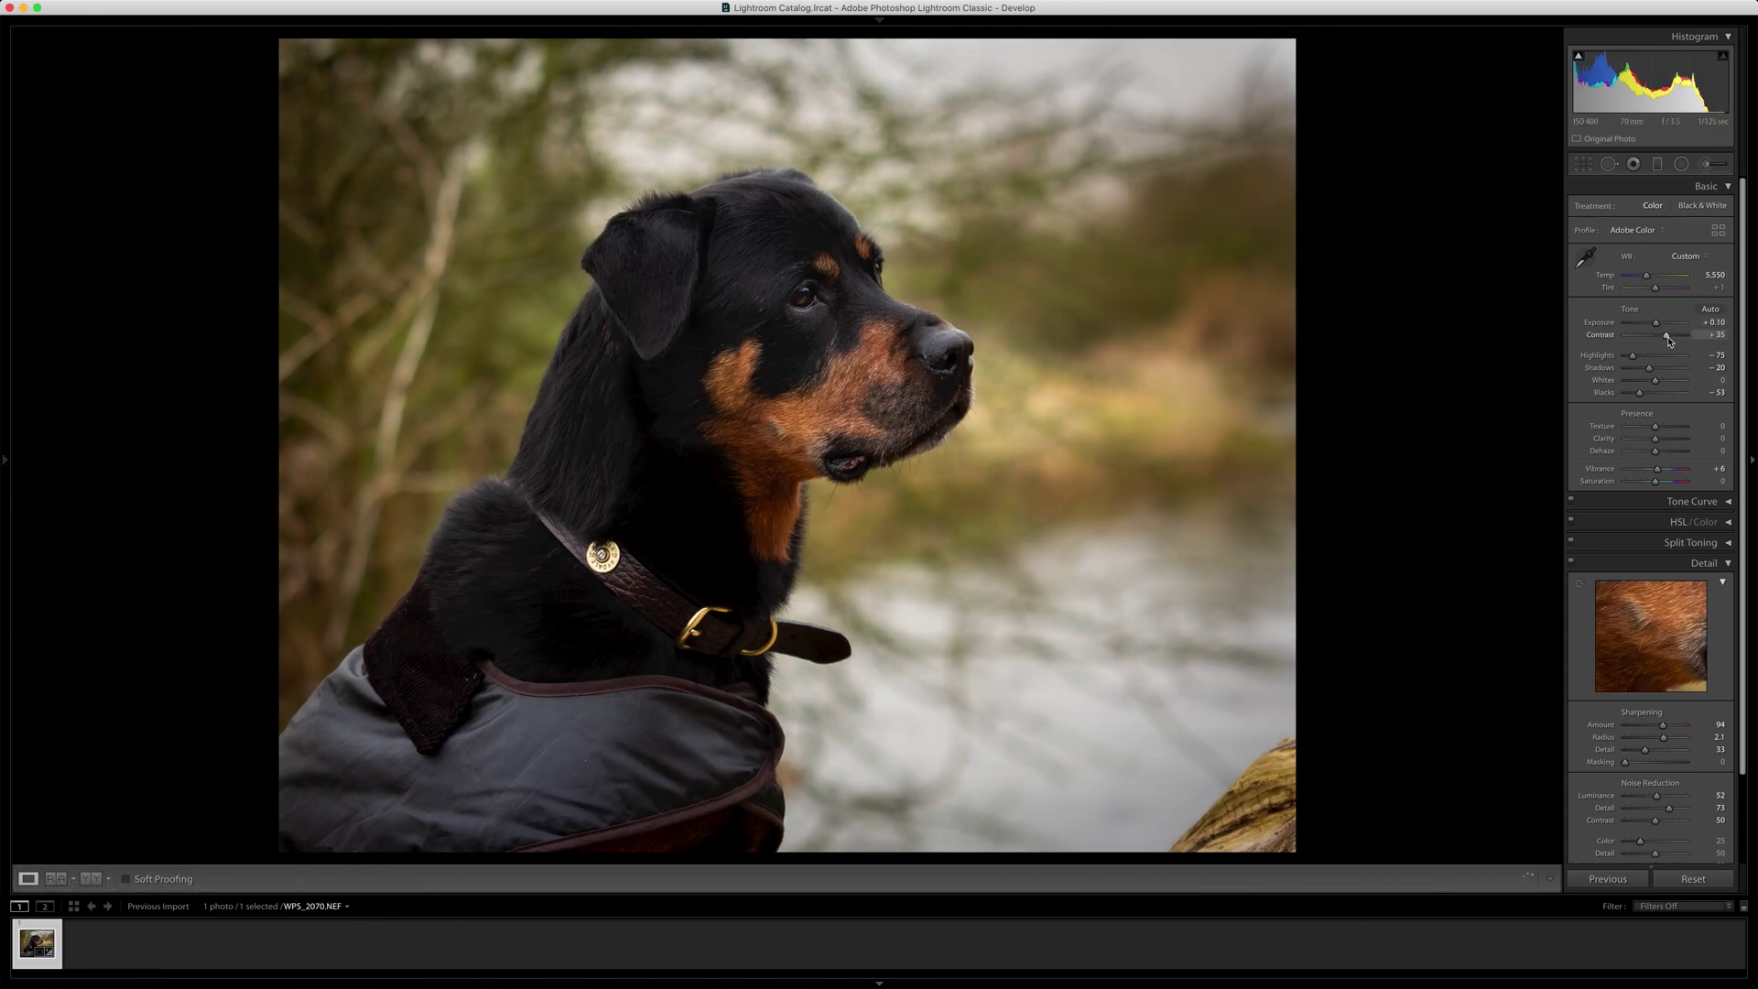
Step: Set the tone curve's Darks to -17 and Highlights to +4
click(1704, 502)
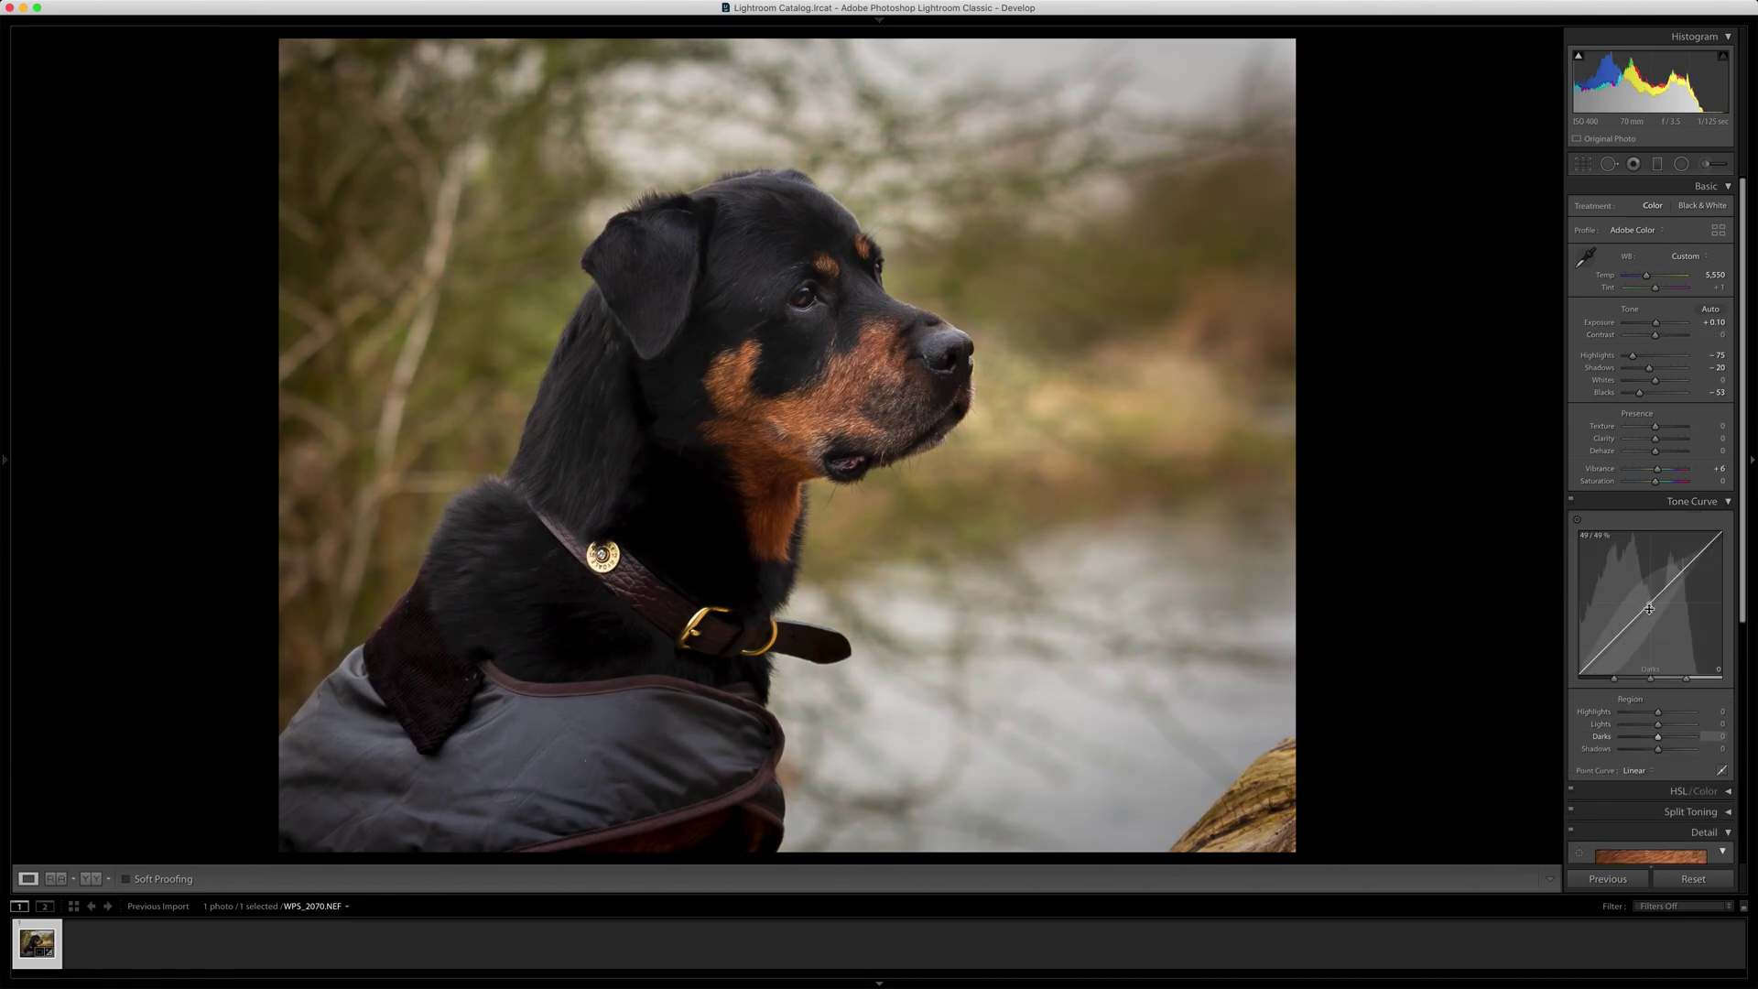
drag(1619, 630, 1618, 644)
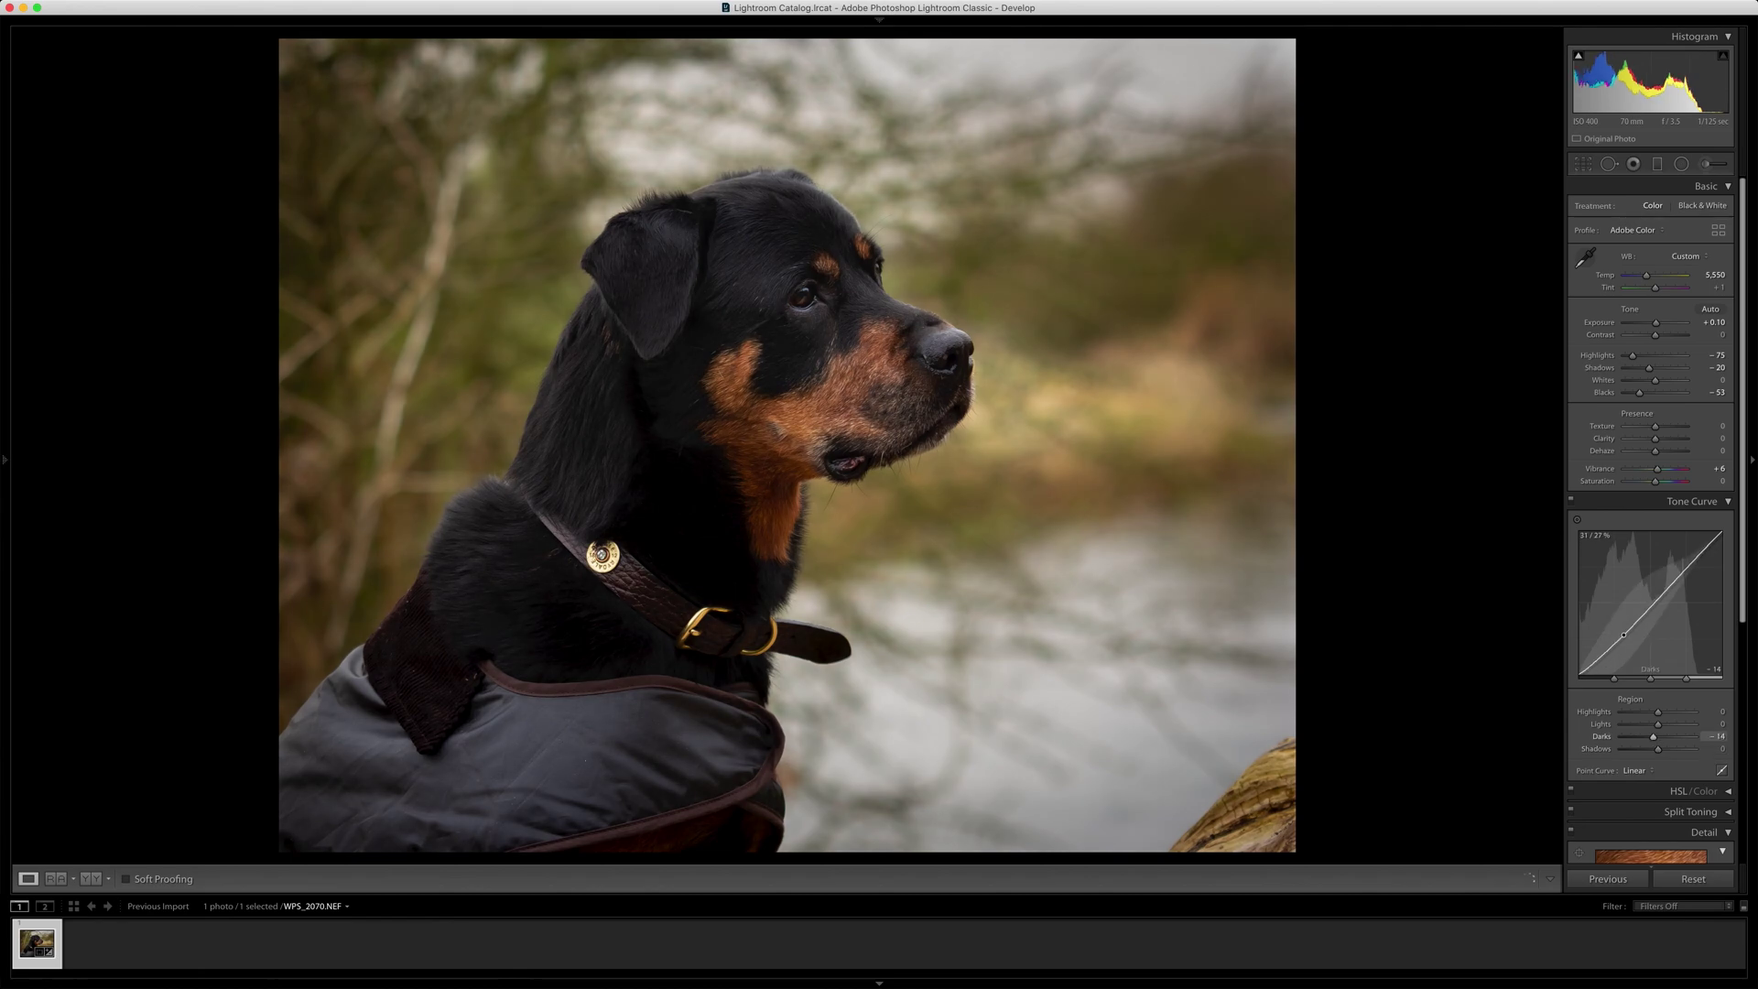
drag(1692, 563, 1694, 558)
Step: Compare the tone curve adjustment off and on, and raise the curve's Shadows to +13
click(1571, 501)
click(1571, 500)
click(1571, 502)
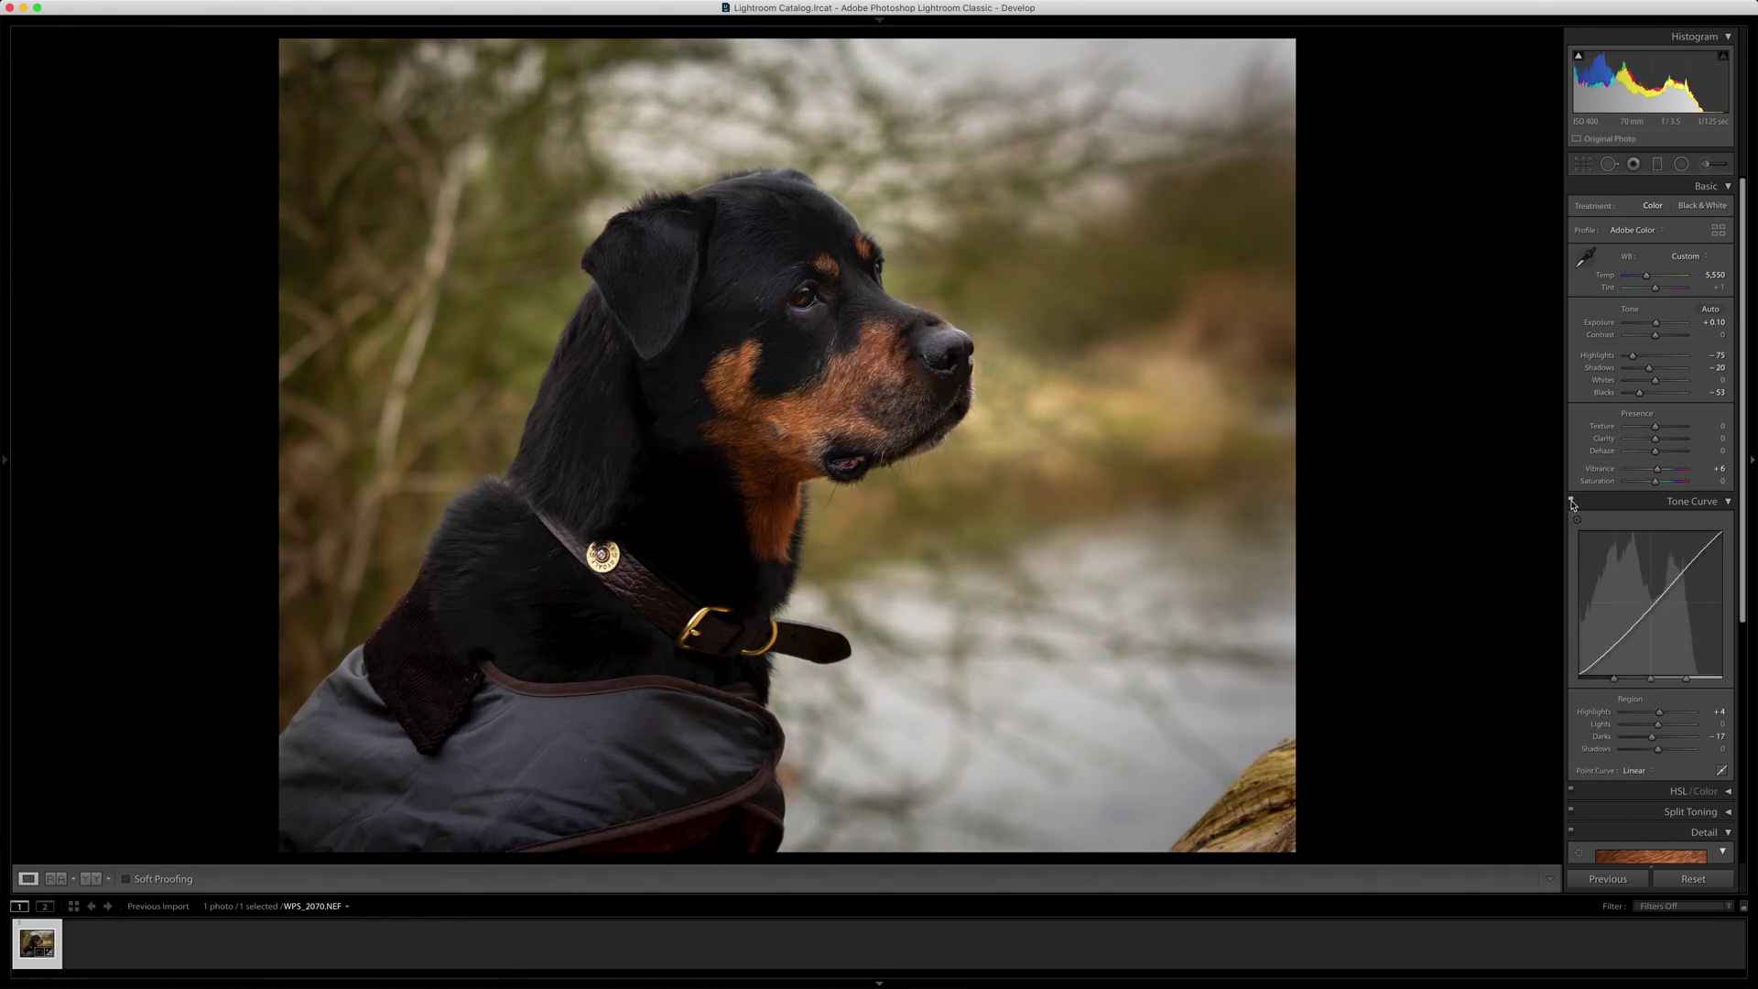
click(1571, 501)
click(1571, 502)
drag(1595, 670, 1595, 661)
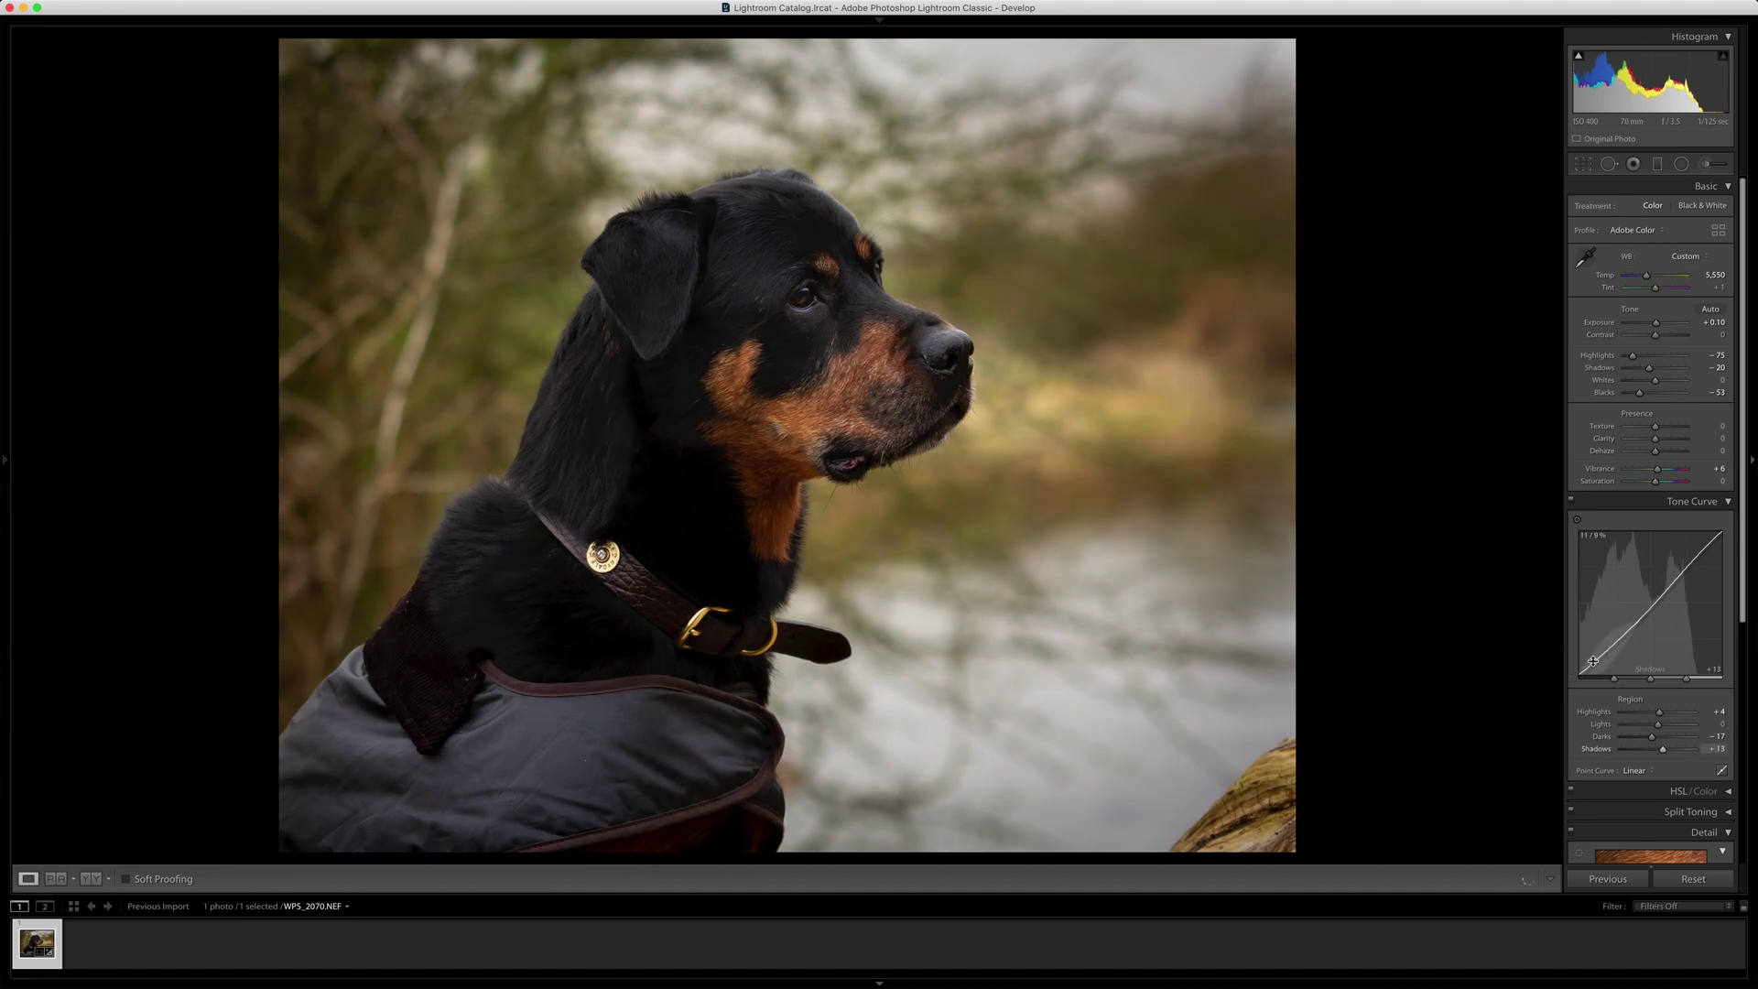
click(1692, 501)
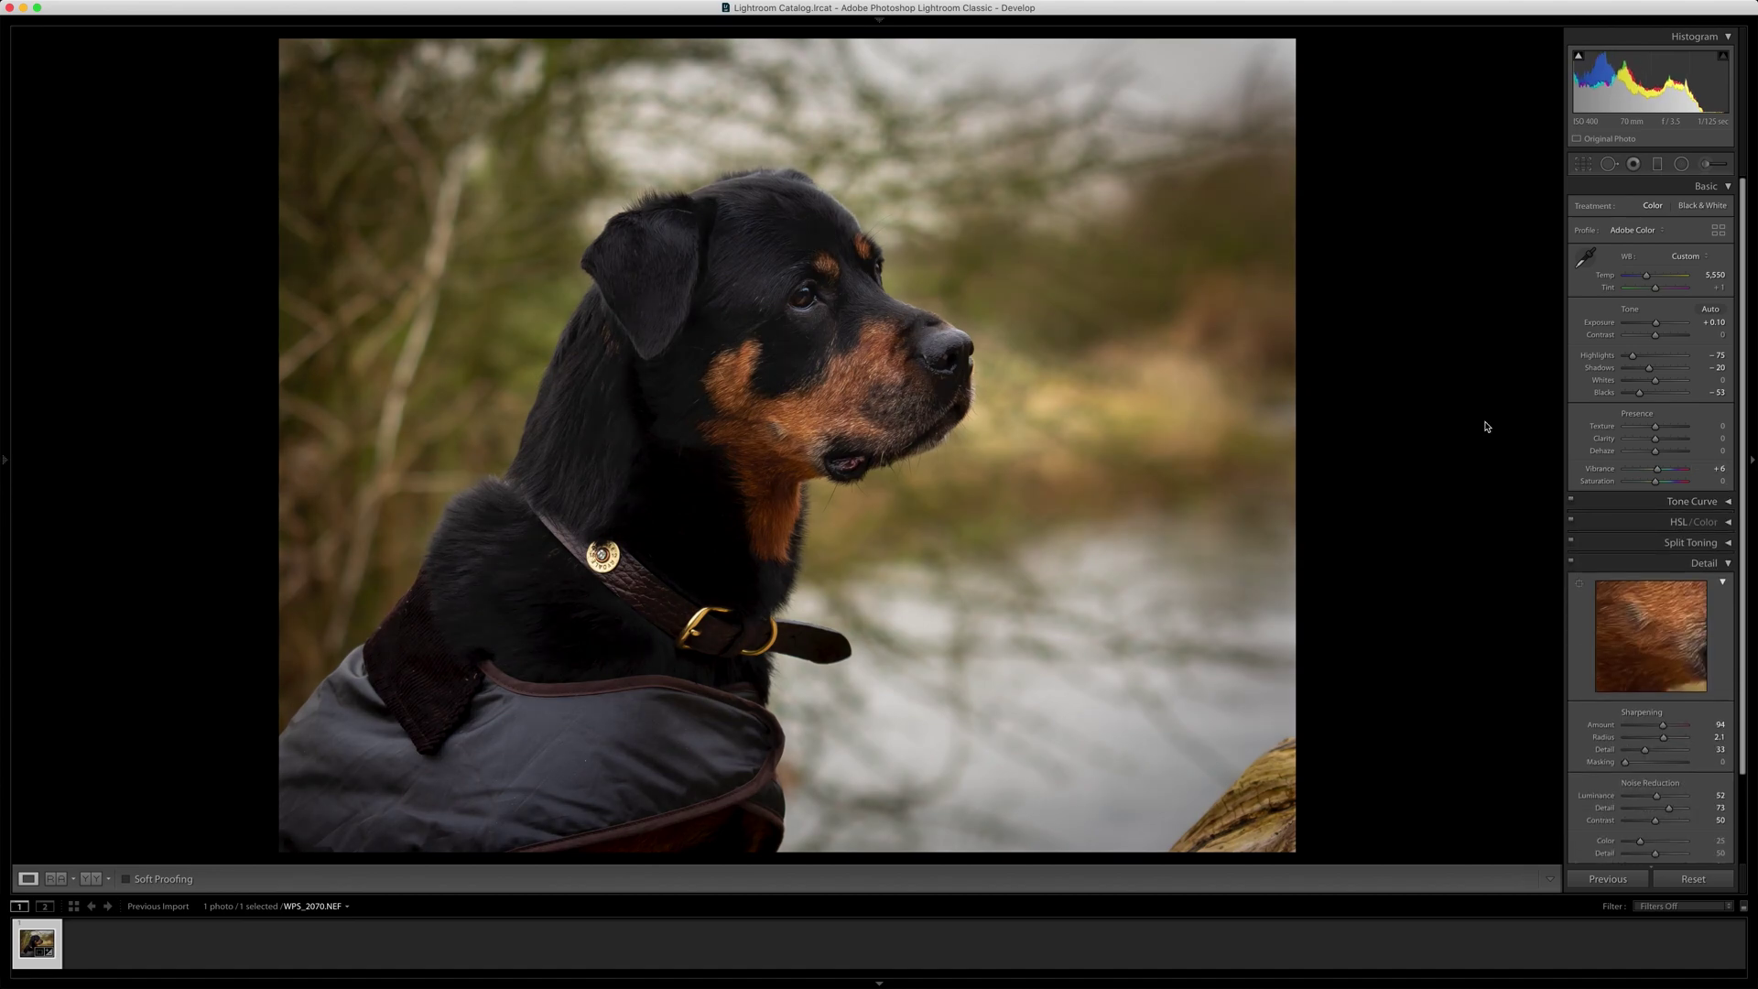
Step: Compare the photo before and after the edits made so far
key(backslash)
key(backslash)
key(backslash)
key(backslash)
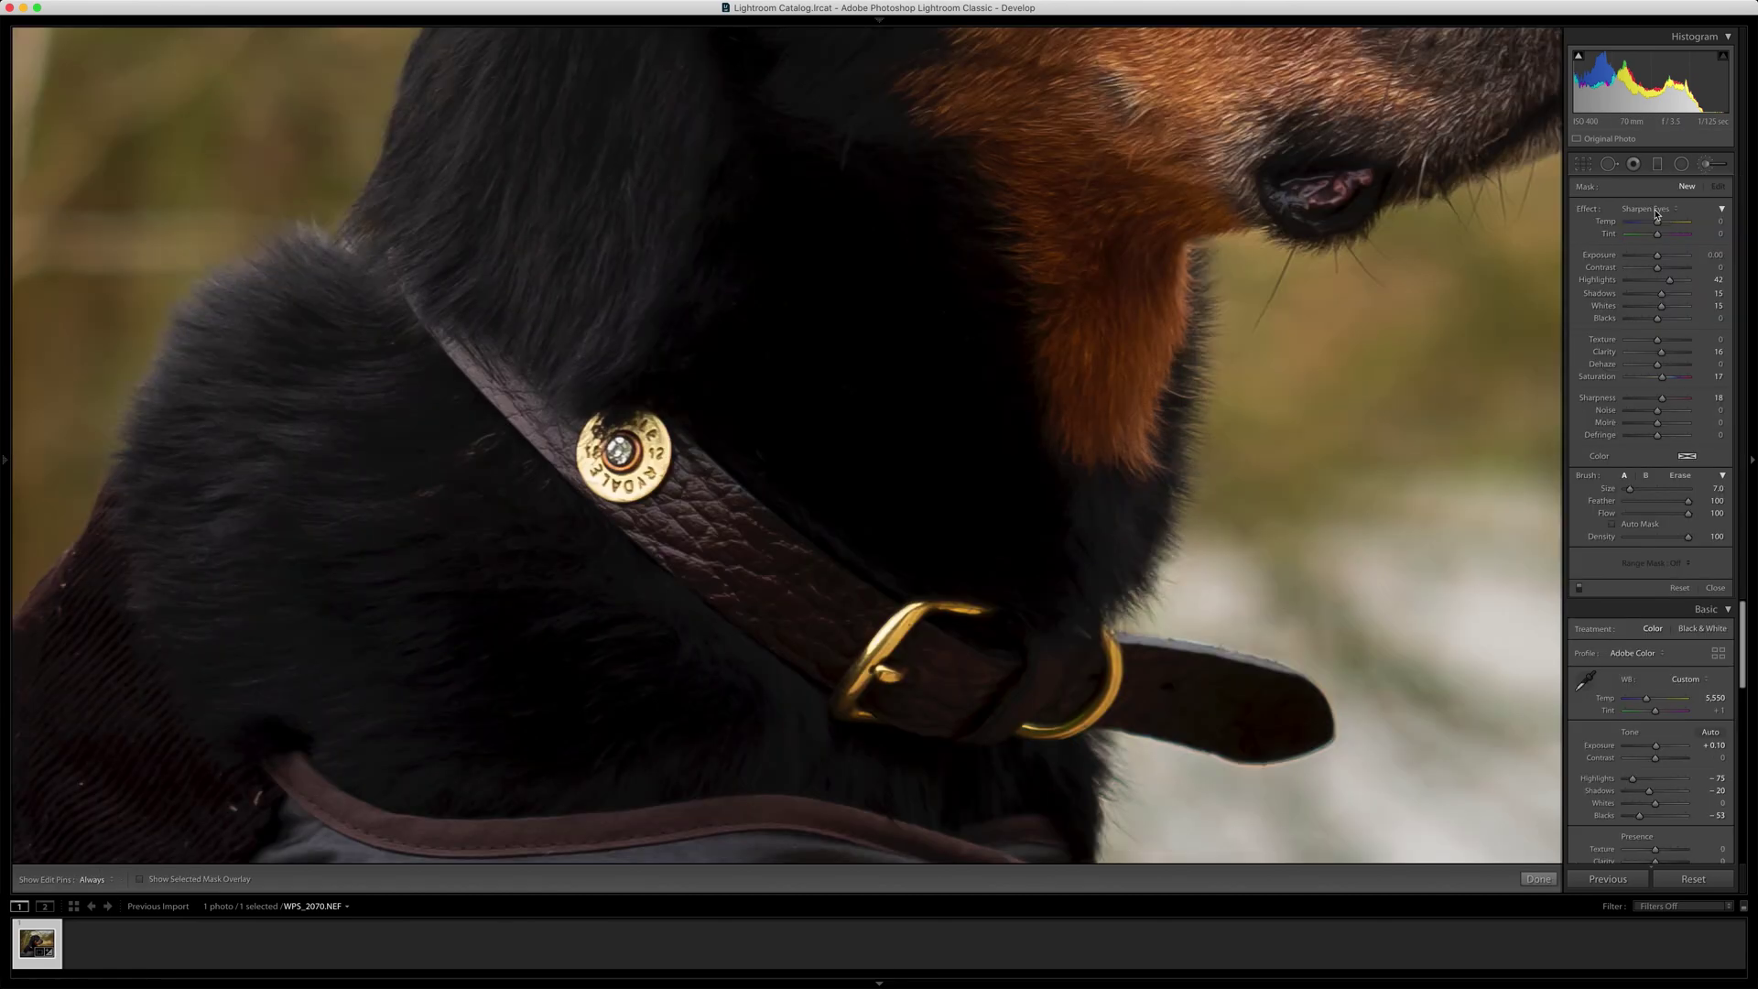
Step: Brush a new adjustment with Texture 25 over the dog's leather collar, using a brush size of 18.0
click(1671, 209)
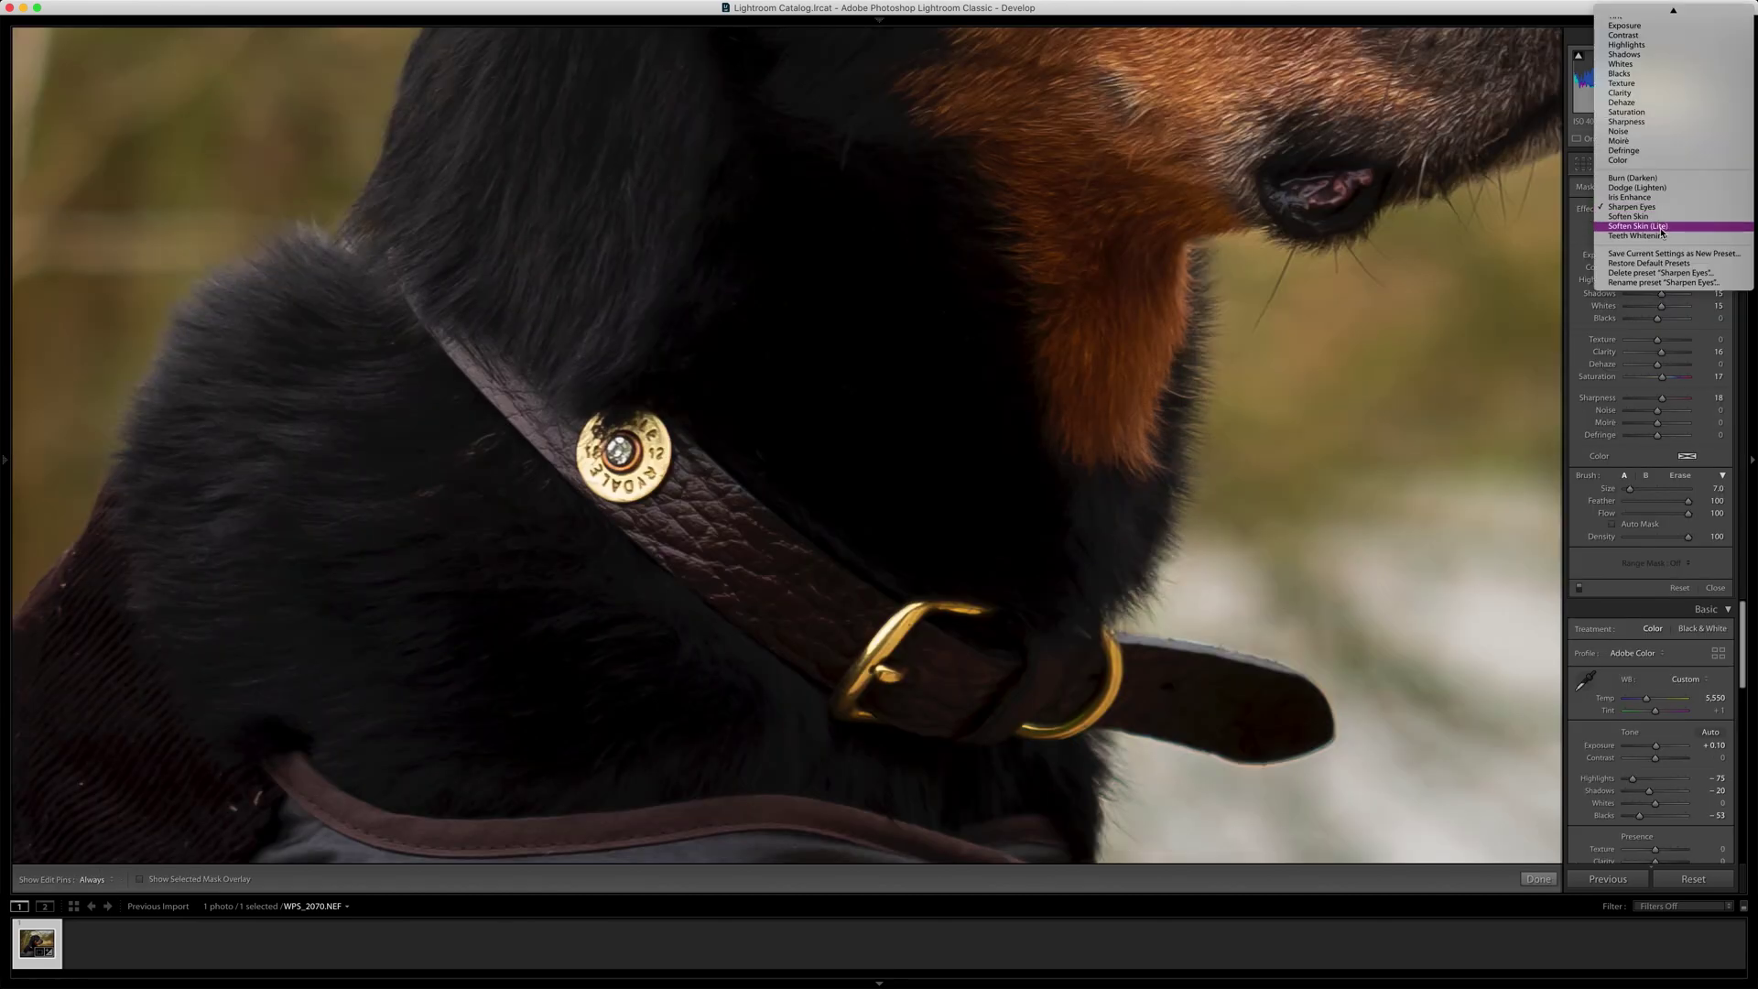
click(1671, 87)
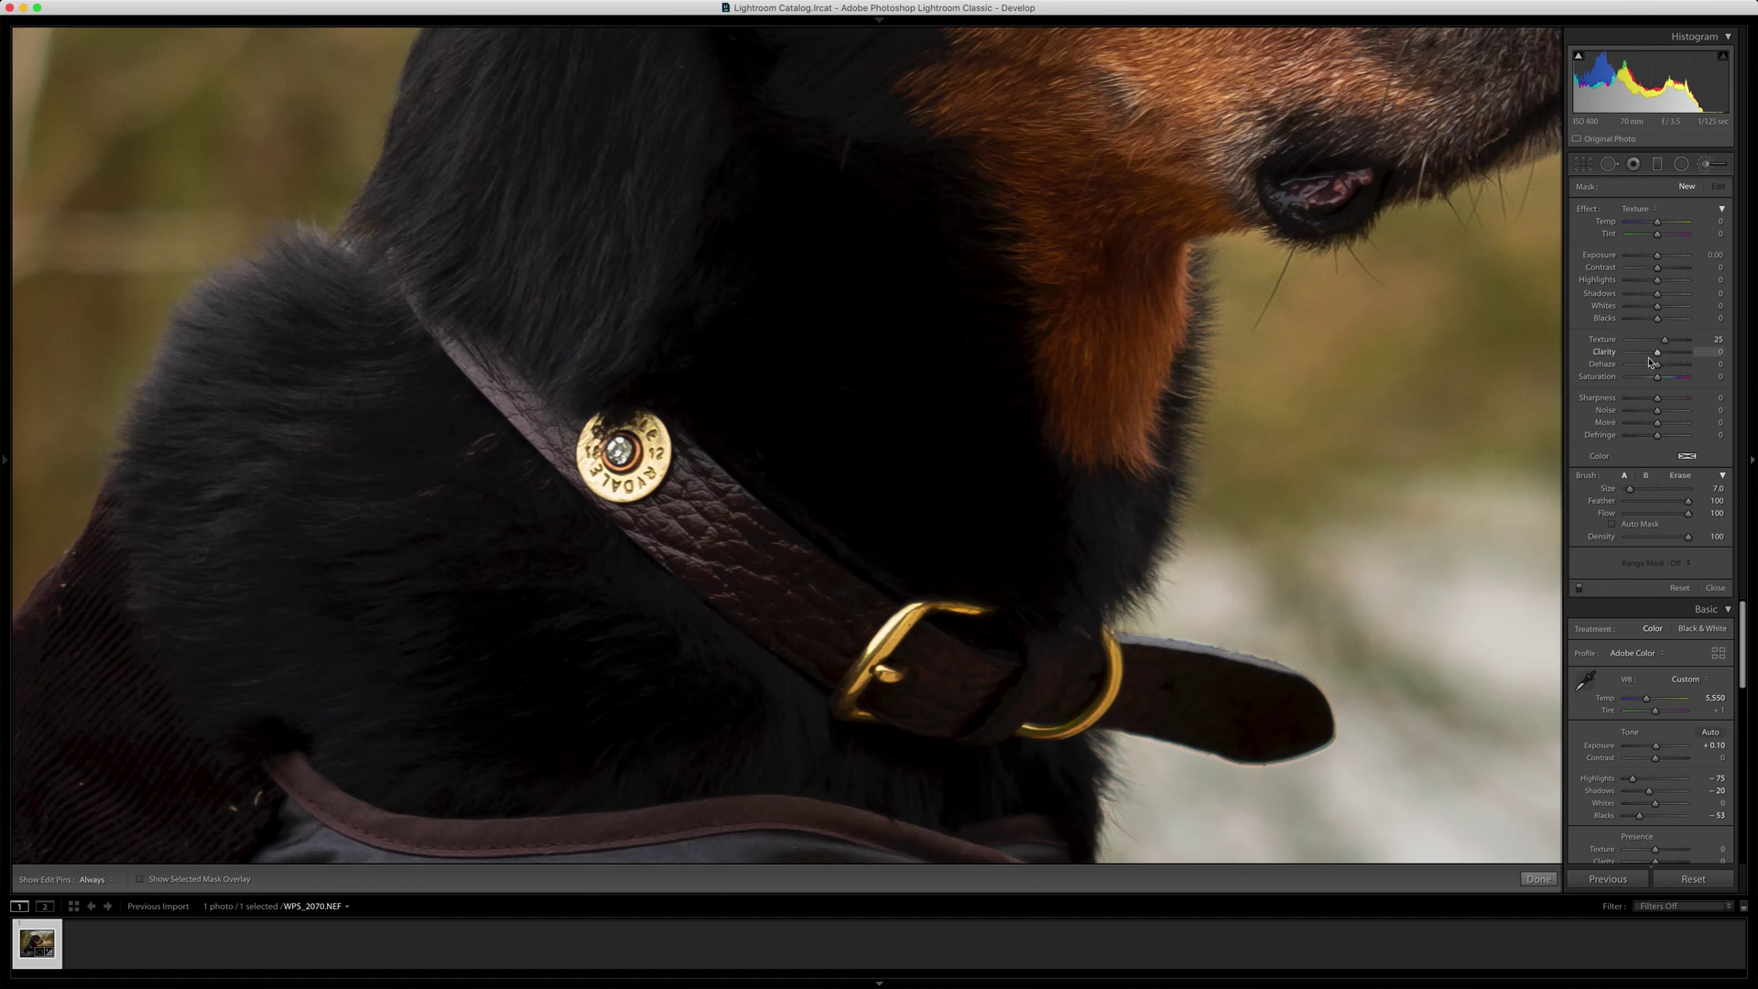
scroll(659, 485, up, 10)
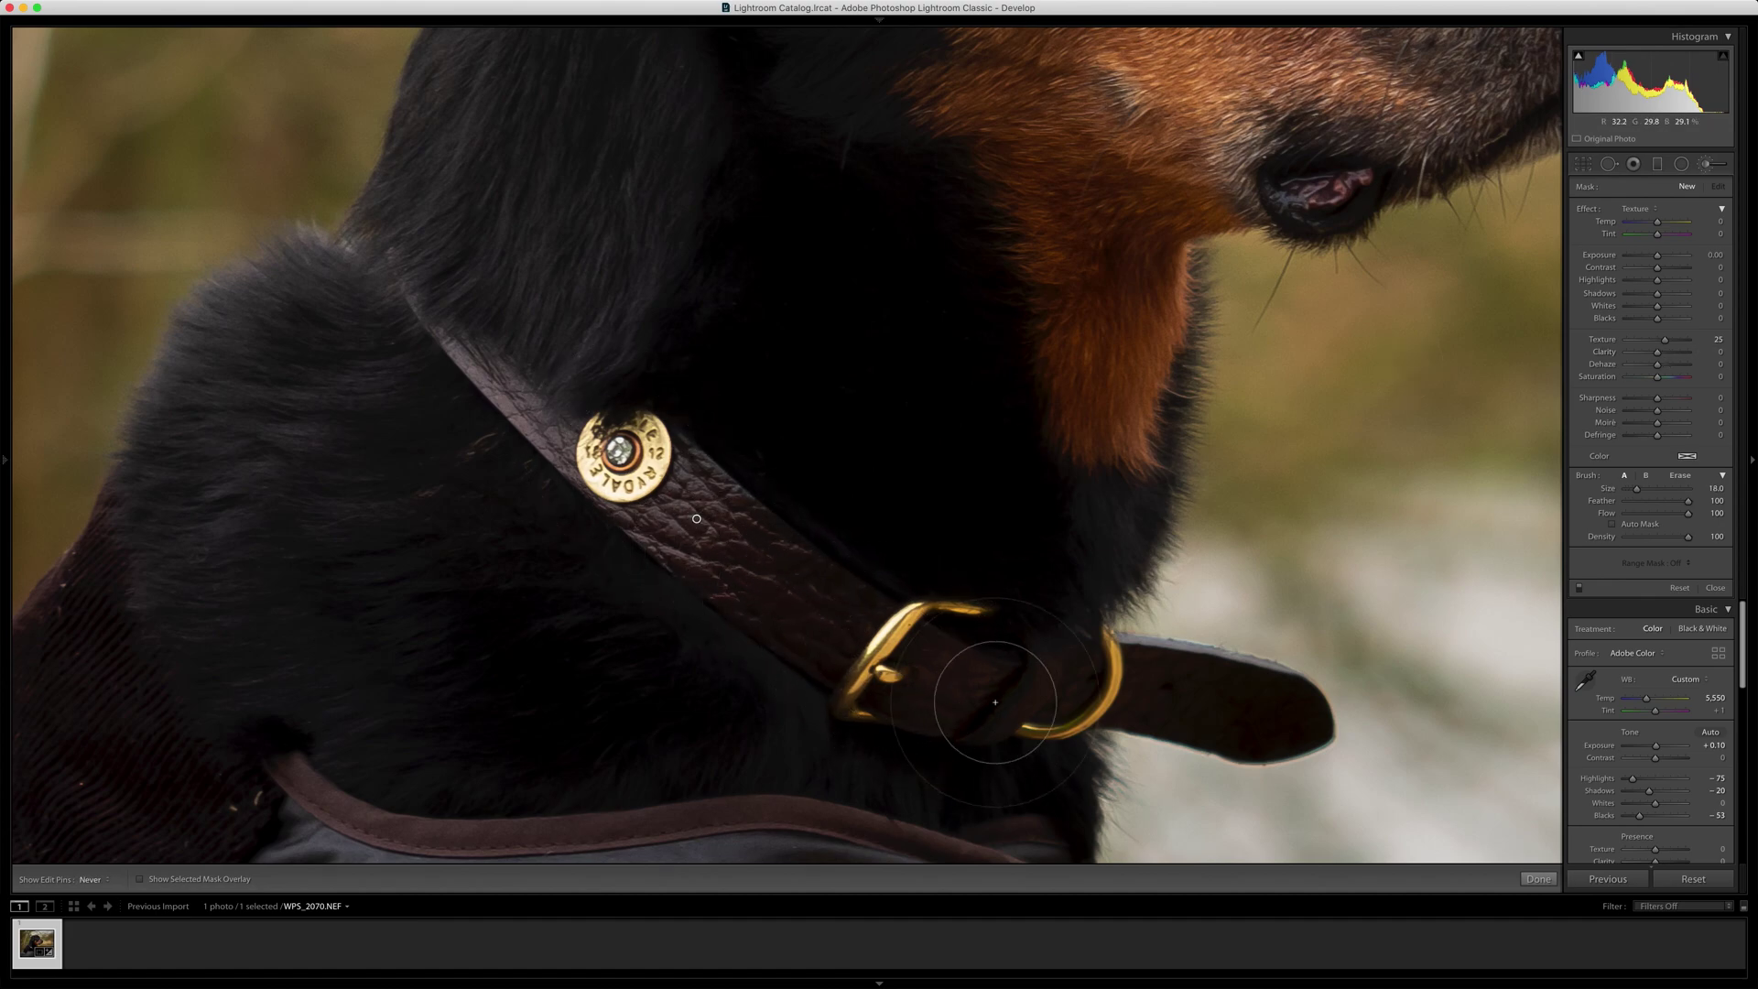
click(633, 484)
key(h)
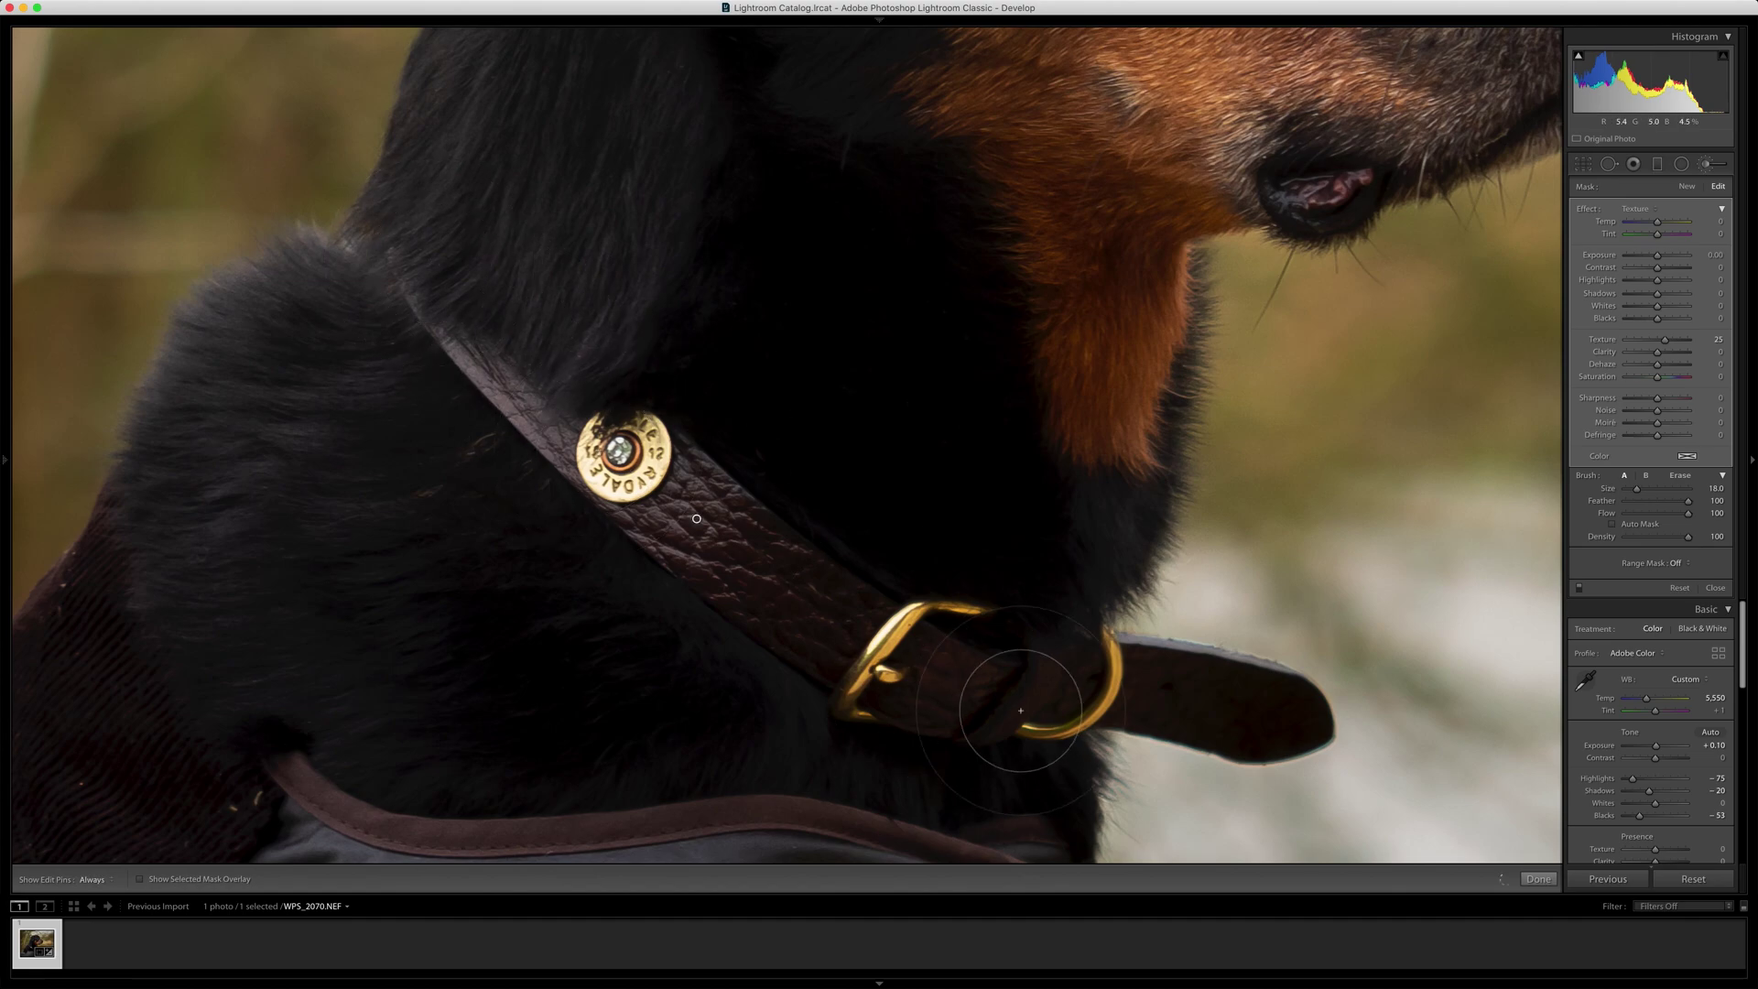
key(h)
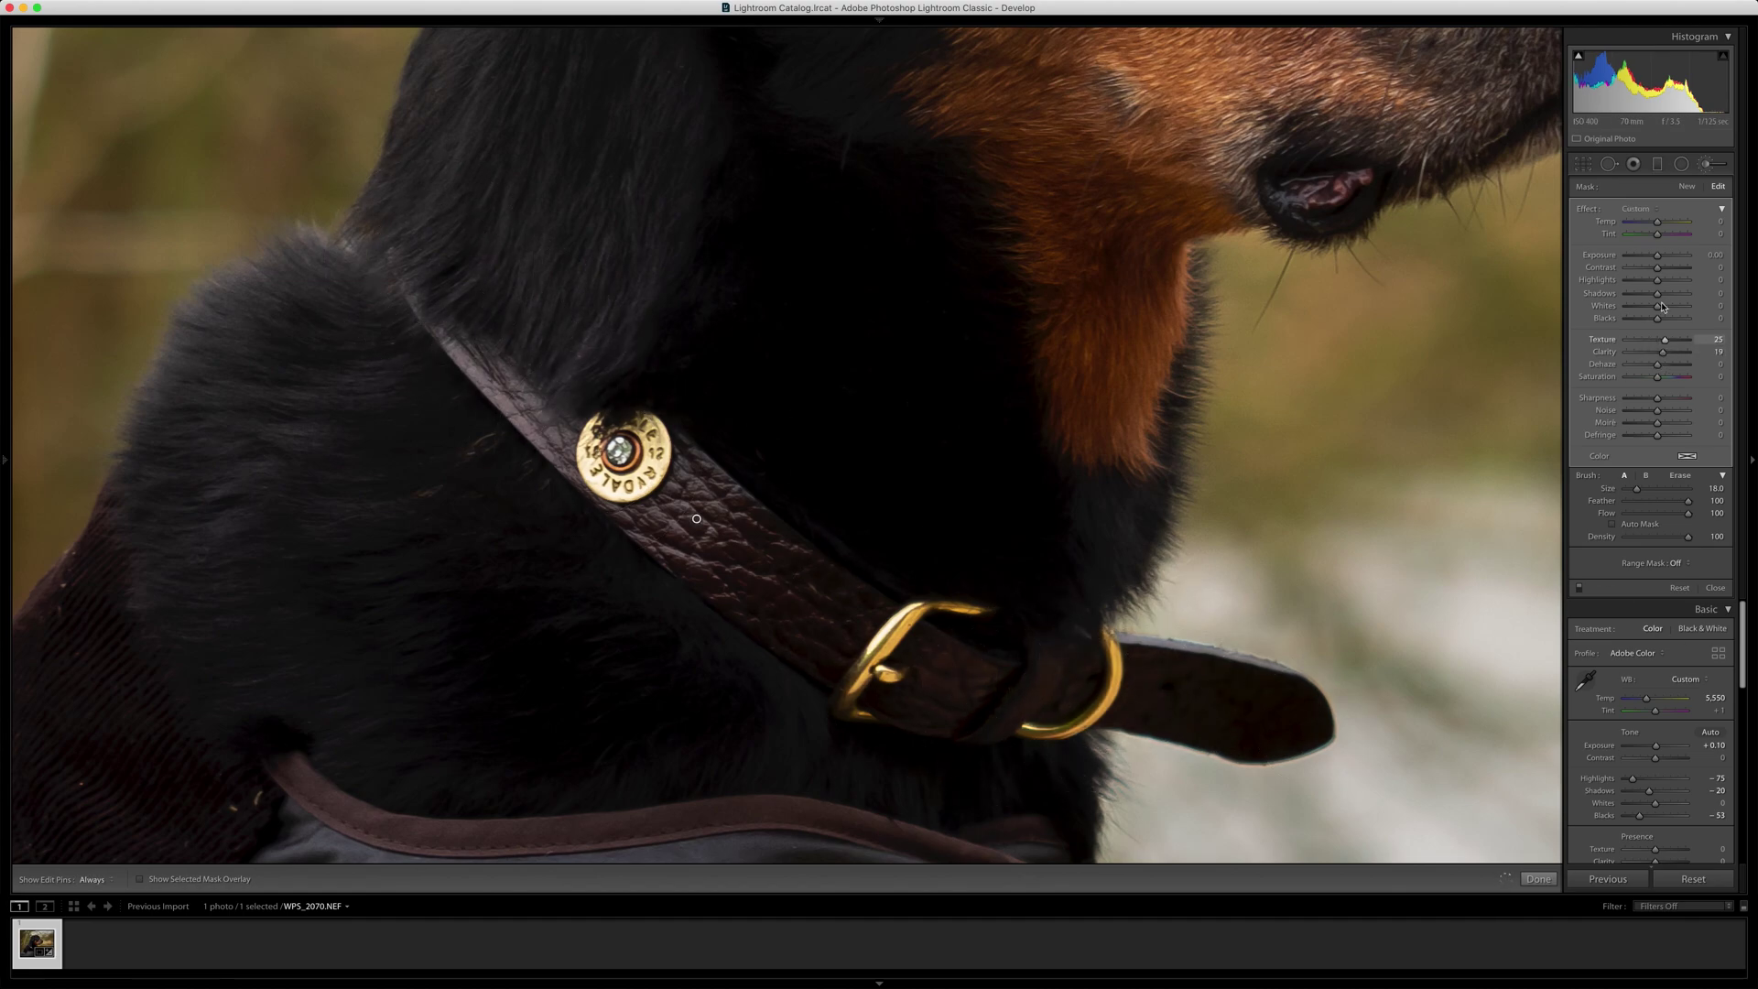
Step: Set the collar brush's Clarity to 19 and Shadows to 17, and extend its mask over the dog's coat with a brush size of 24.0
drag(1657, 294, 1662, 294)
key(k)
drag(346, 628, 791, 263)
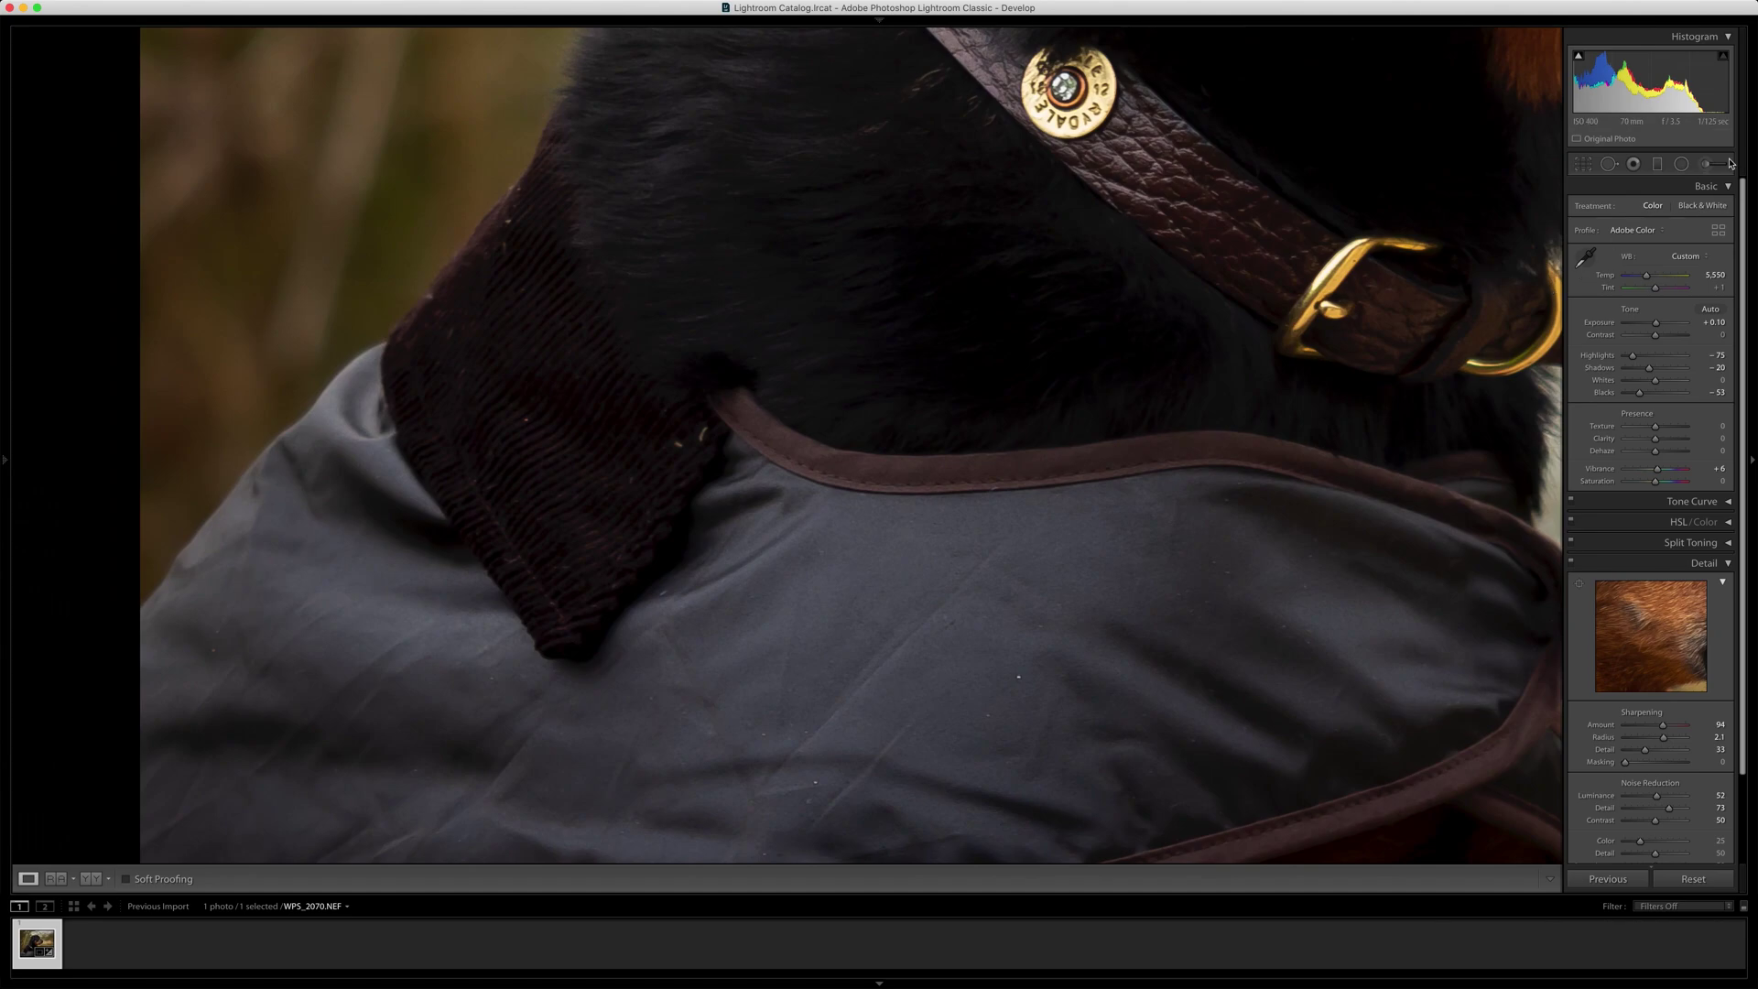
key(k)
scroll(525, 423, up, 3)
drag(1014, 546, 1240, 785)
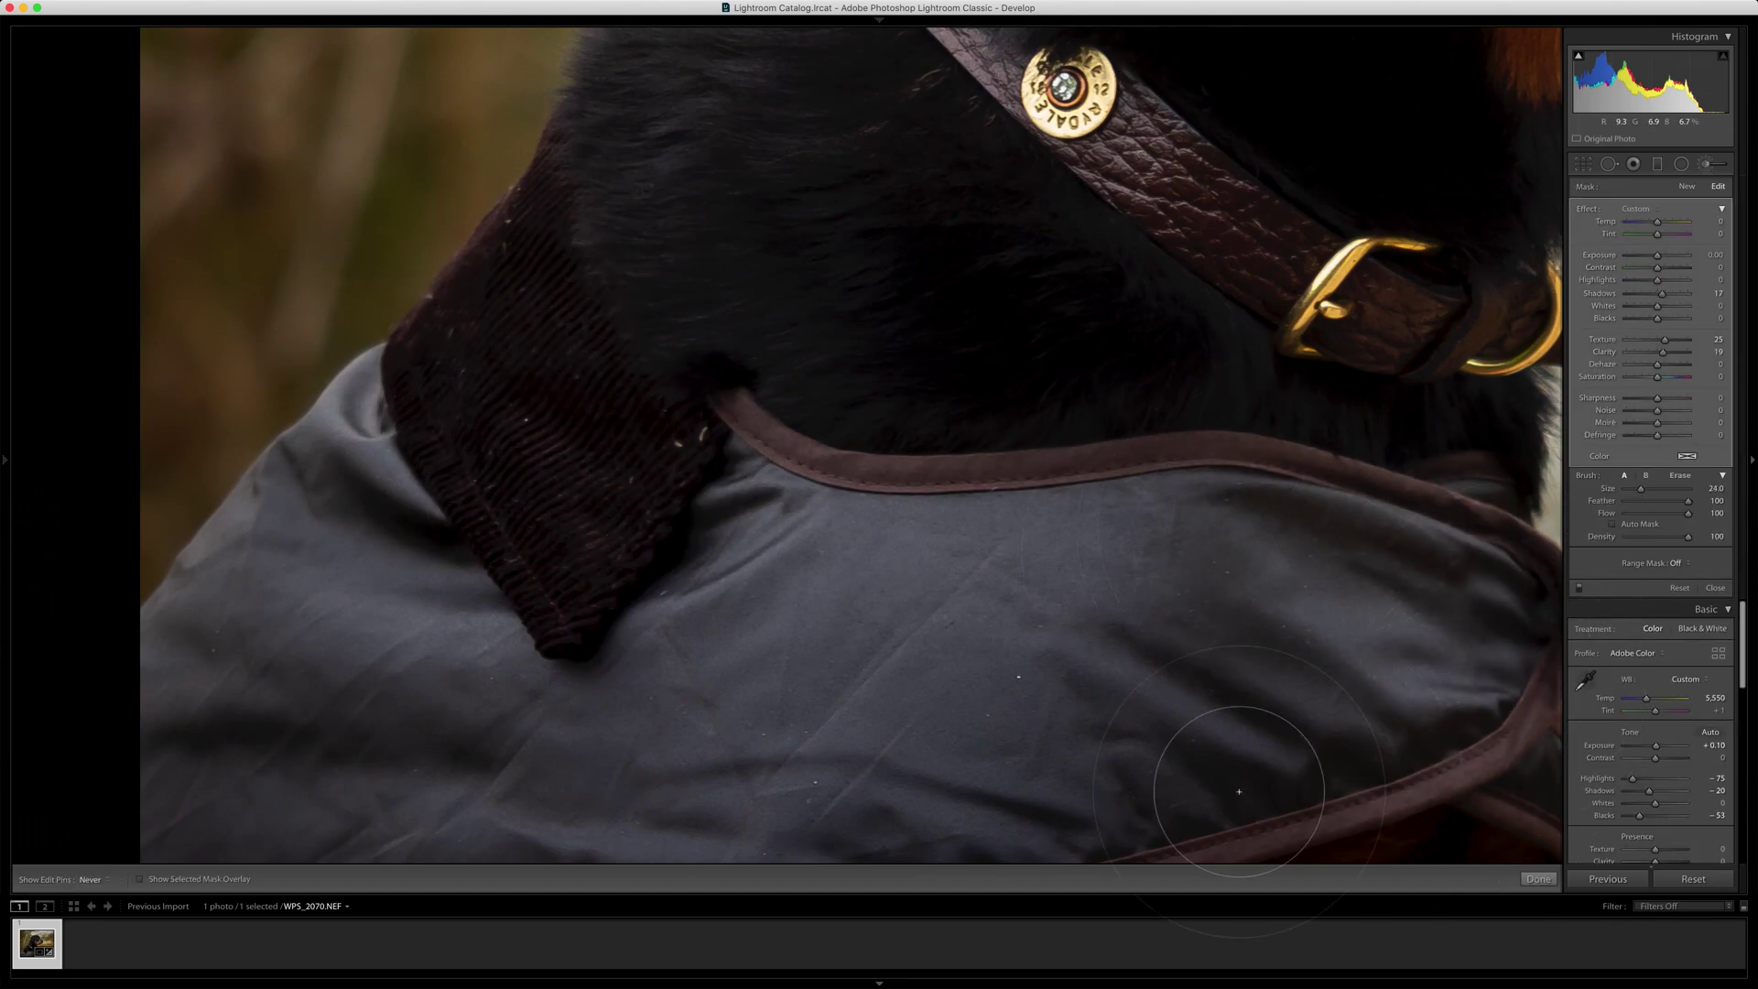
click(1538, 878)
Step: View the whole photo and compare its before state with the collar and coat edits included
click(1093, 476)
key(backslash)
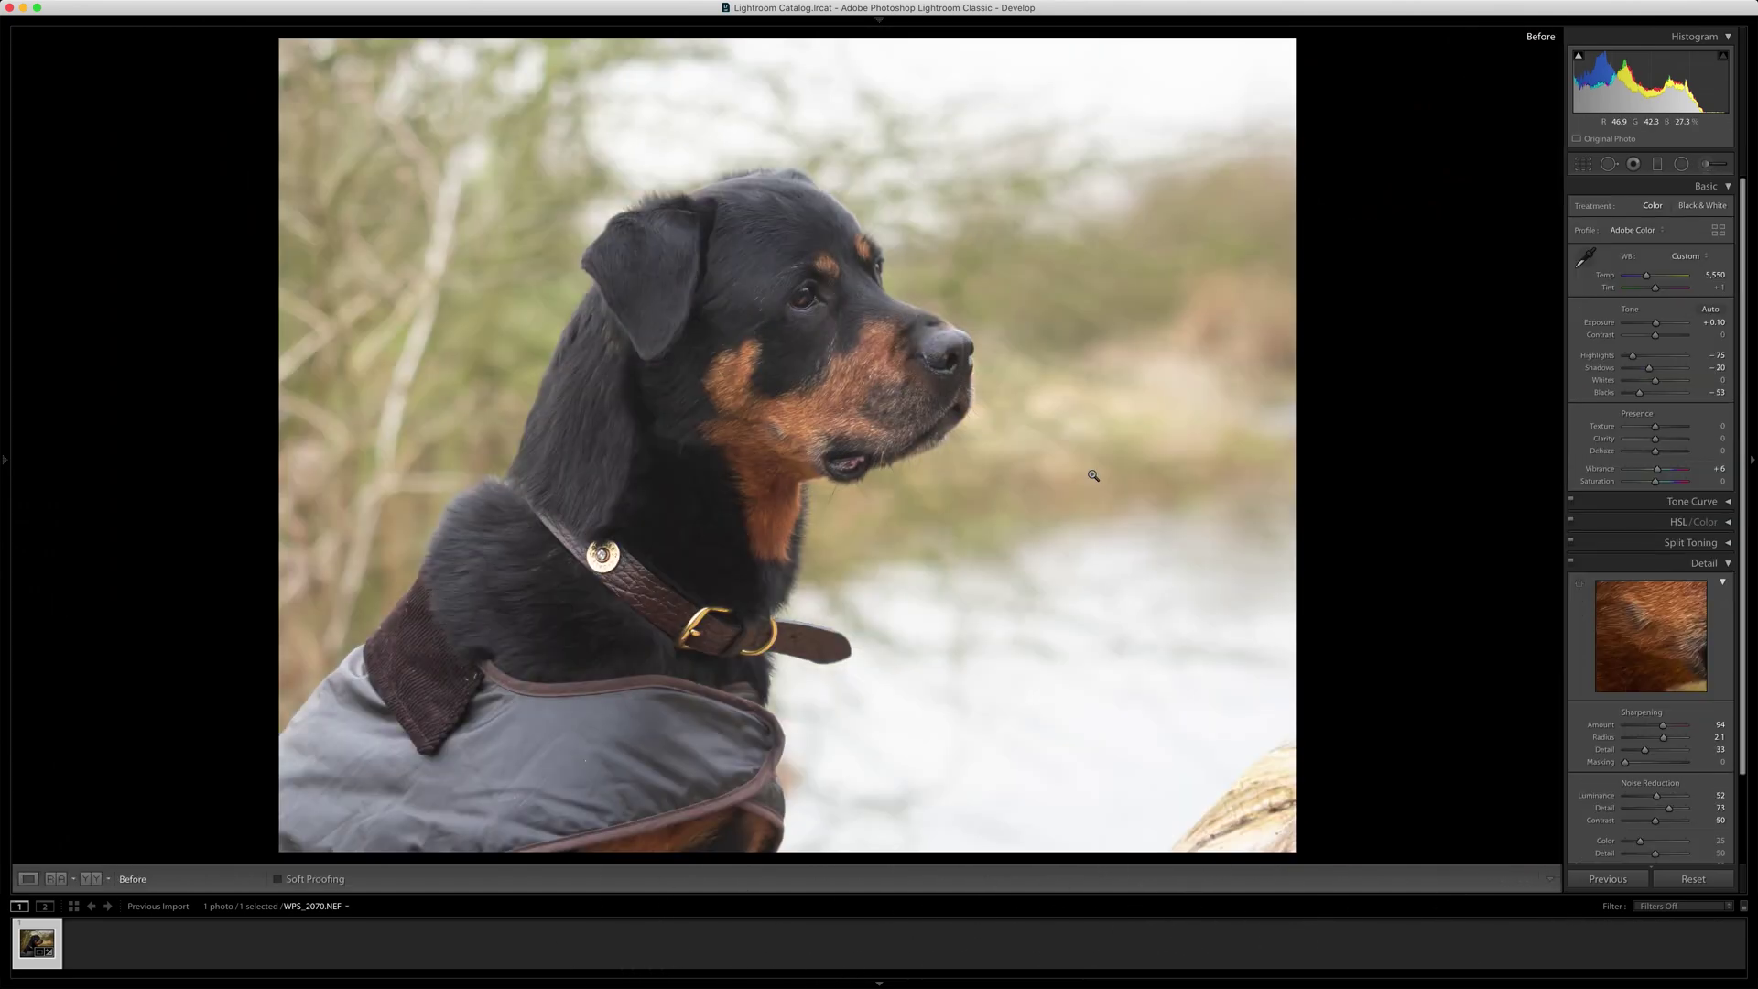
key(backslash)
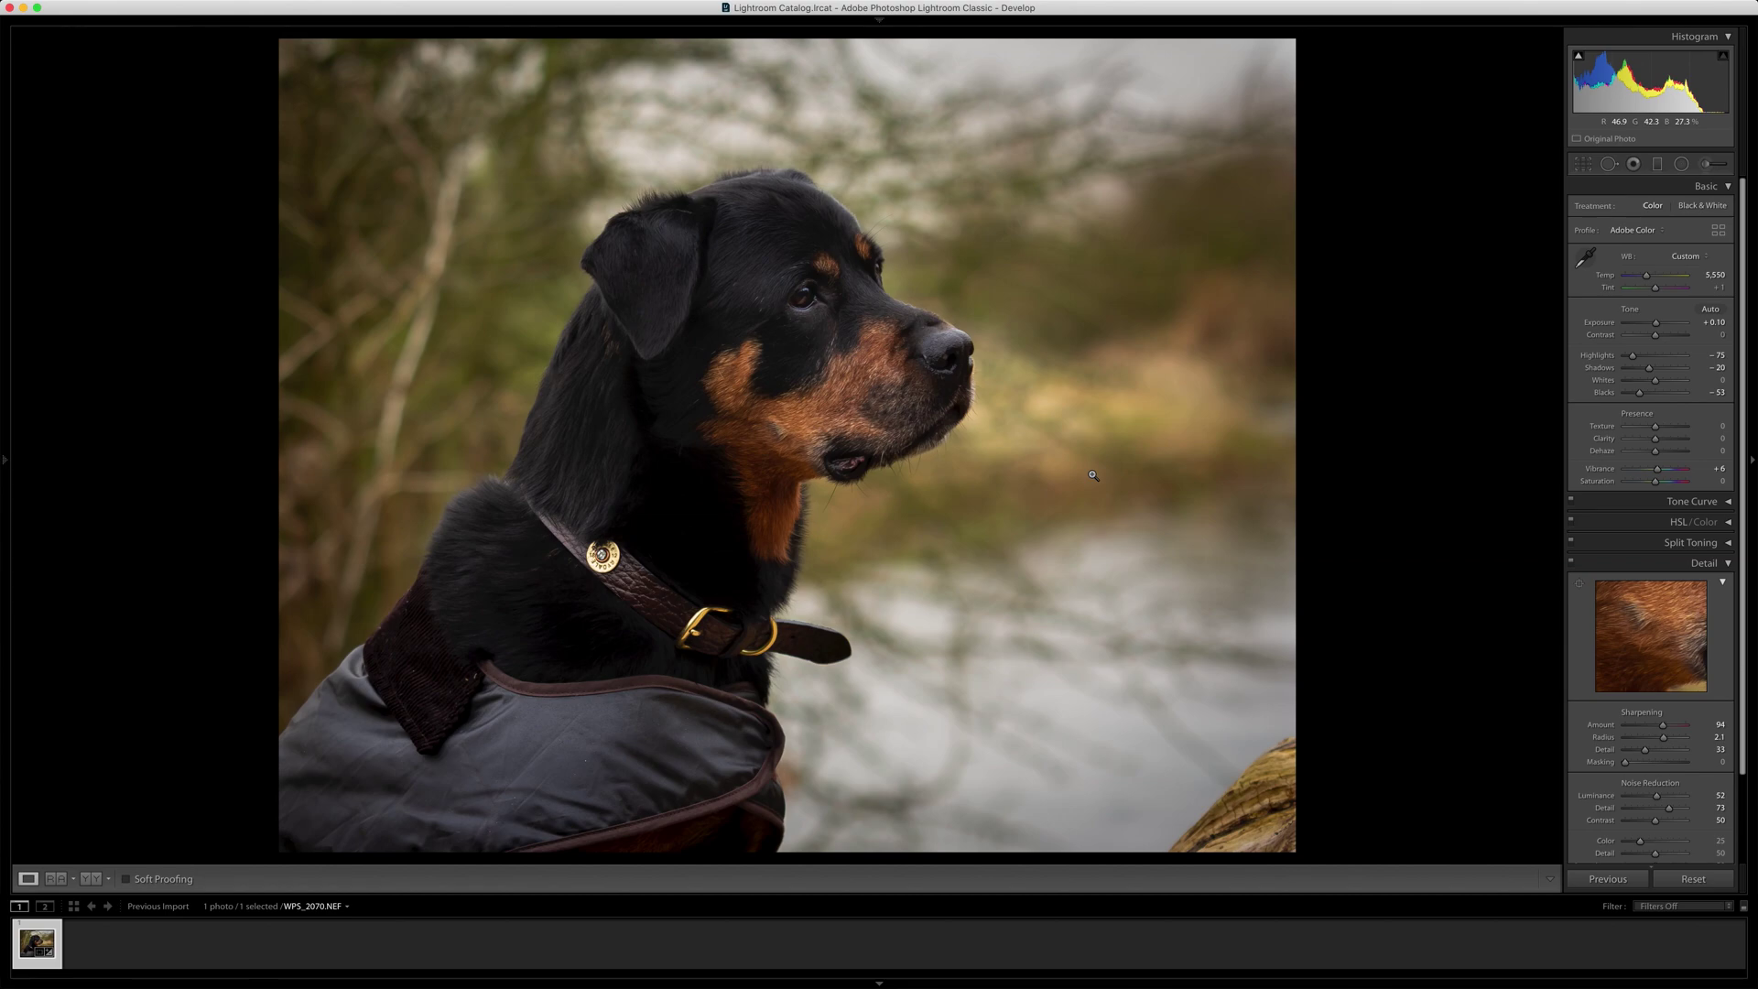
Step: Change the background brush to Texture -39, Clarity -30, Contrast 31 and Saturation -11
click(1708, 164)
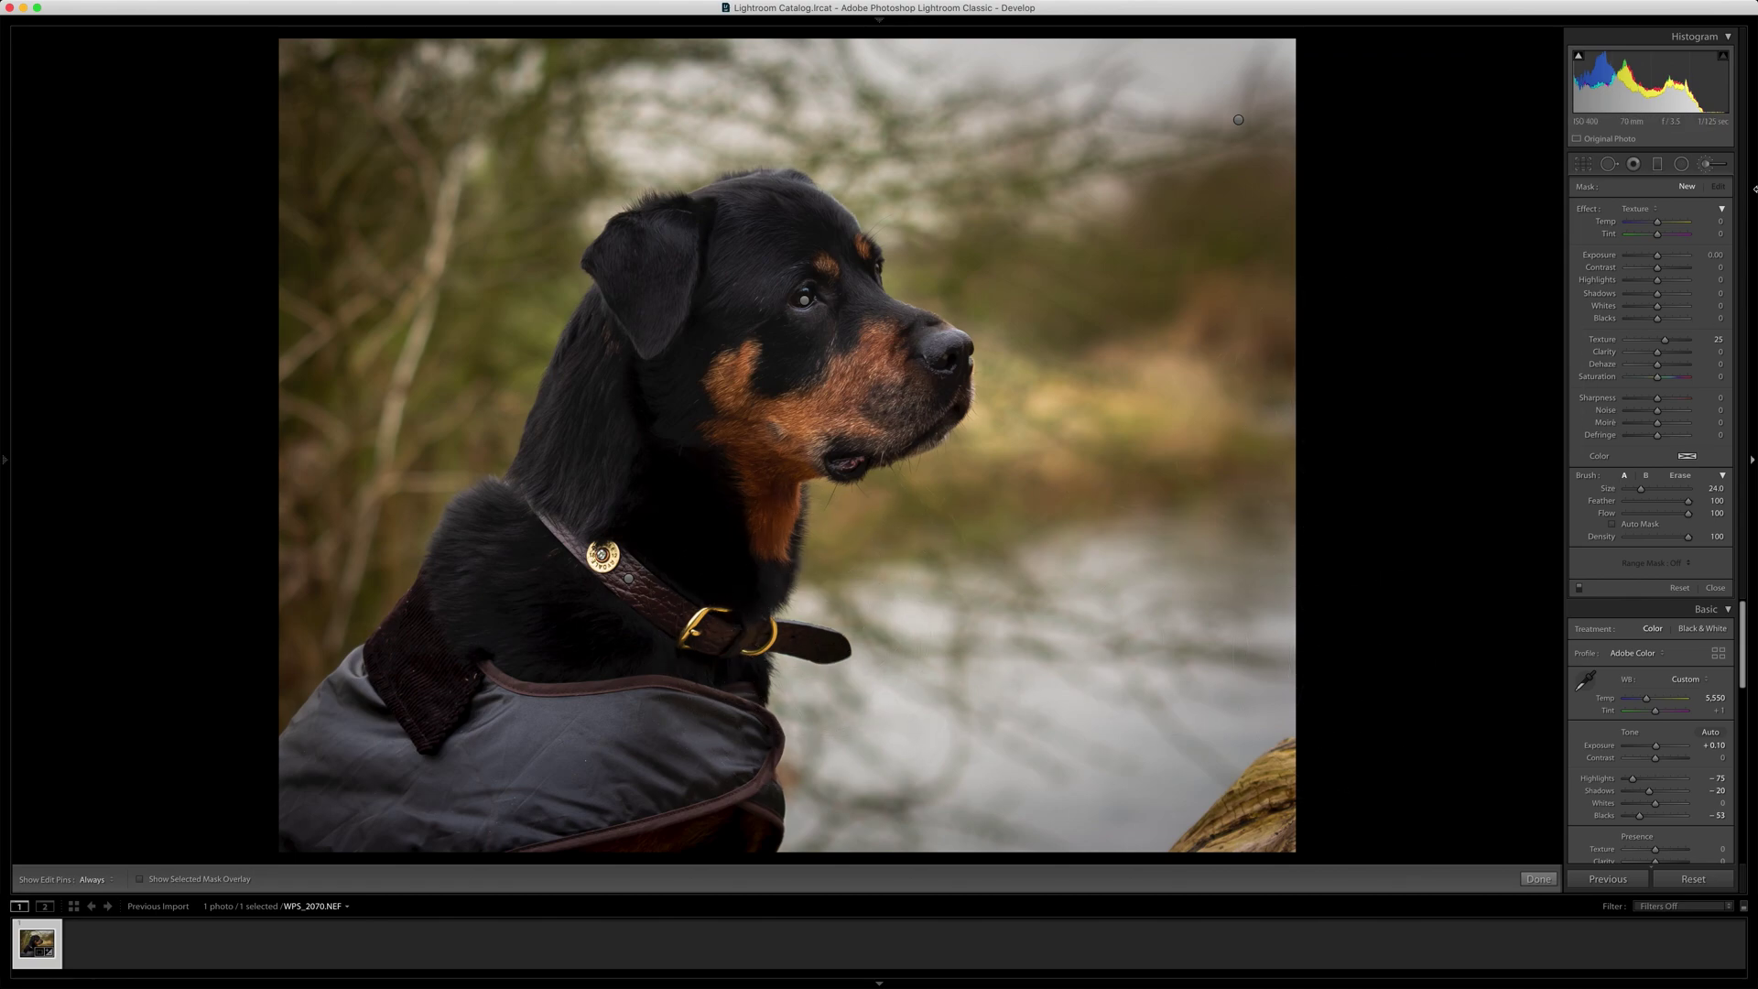
click(1238, 120)
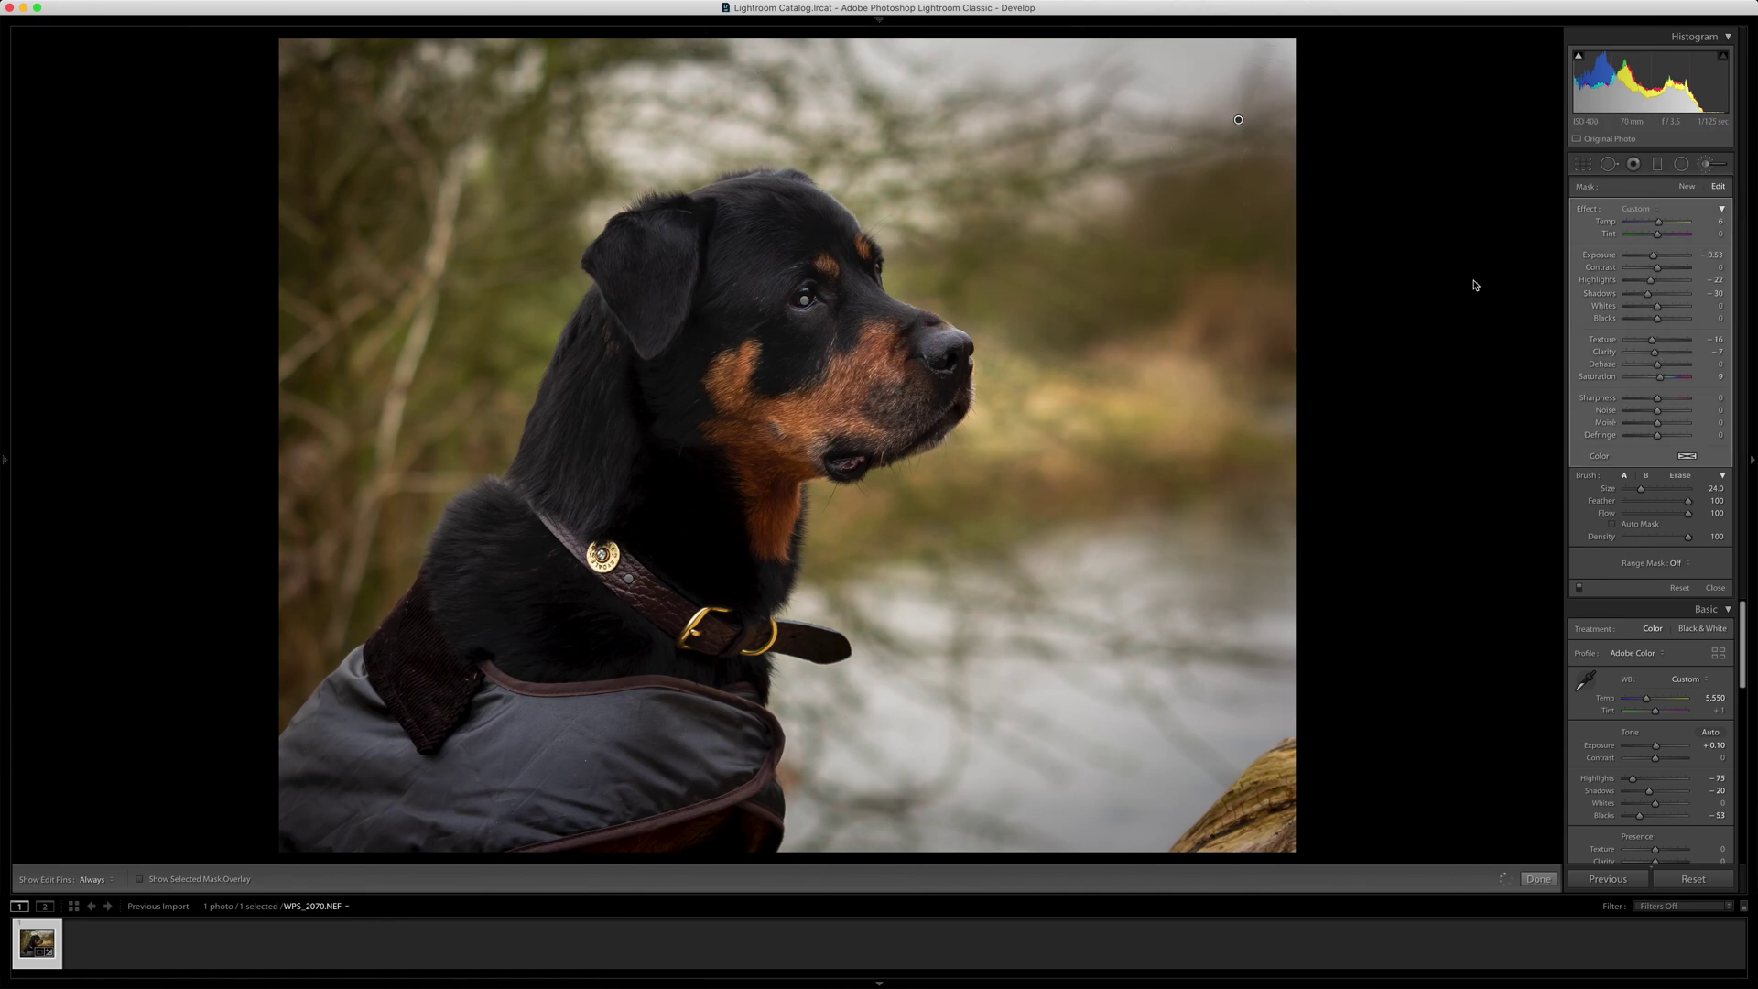
click(1645, 353)
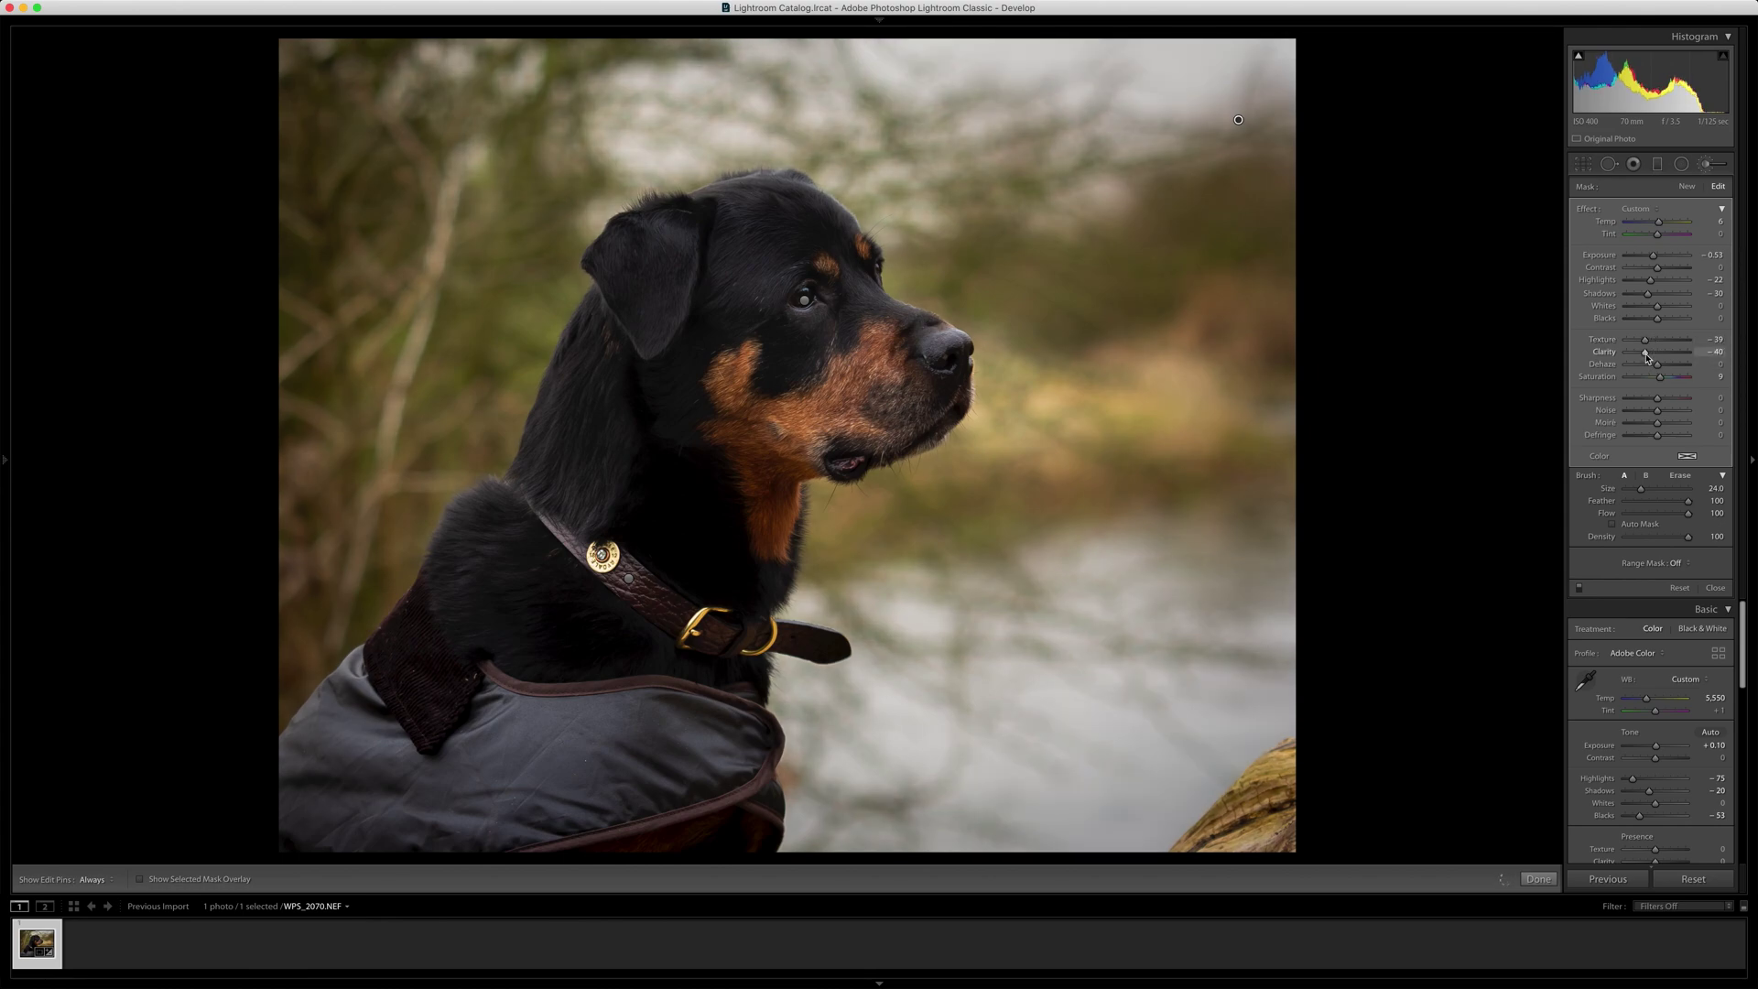
drag(1648, 358, 1653, 360)
drag(1647, 358, 1652, 361)
drag(1657, 267, 1663, 268)
drag(1663, 268, 1667, 272)
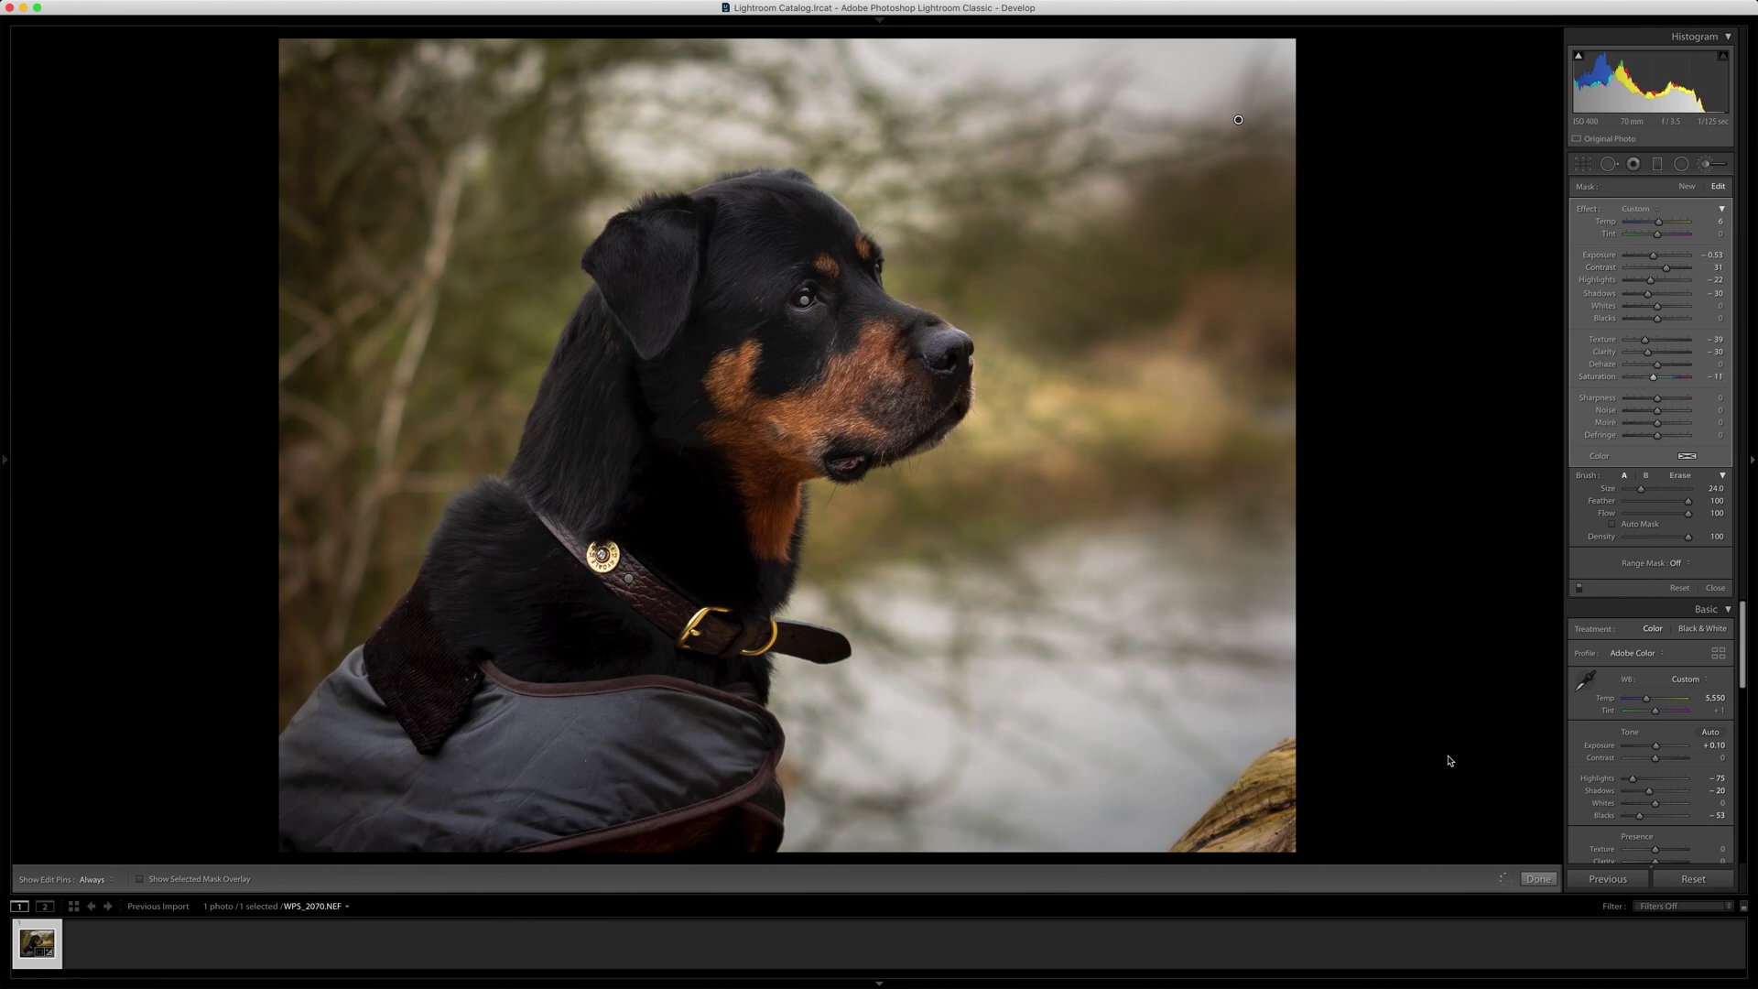
click(1538, 879)
Step: Compare the photo before and after the edits, and set the global Contrast to +11
key(backslash)
key(backslash)
drag(1654, 334, 1658, 334)
Step: Brush a new adjustment onto the dog's head with Highlights 35 and Clarity 12, and compare the brush edits off and on
click(827, 427)
click(1717, 165)
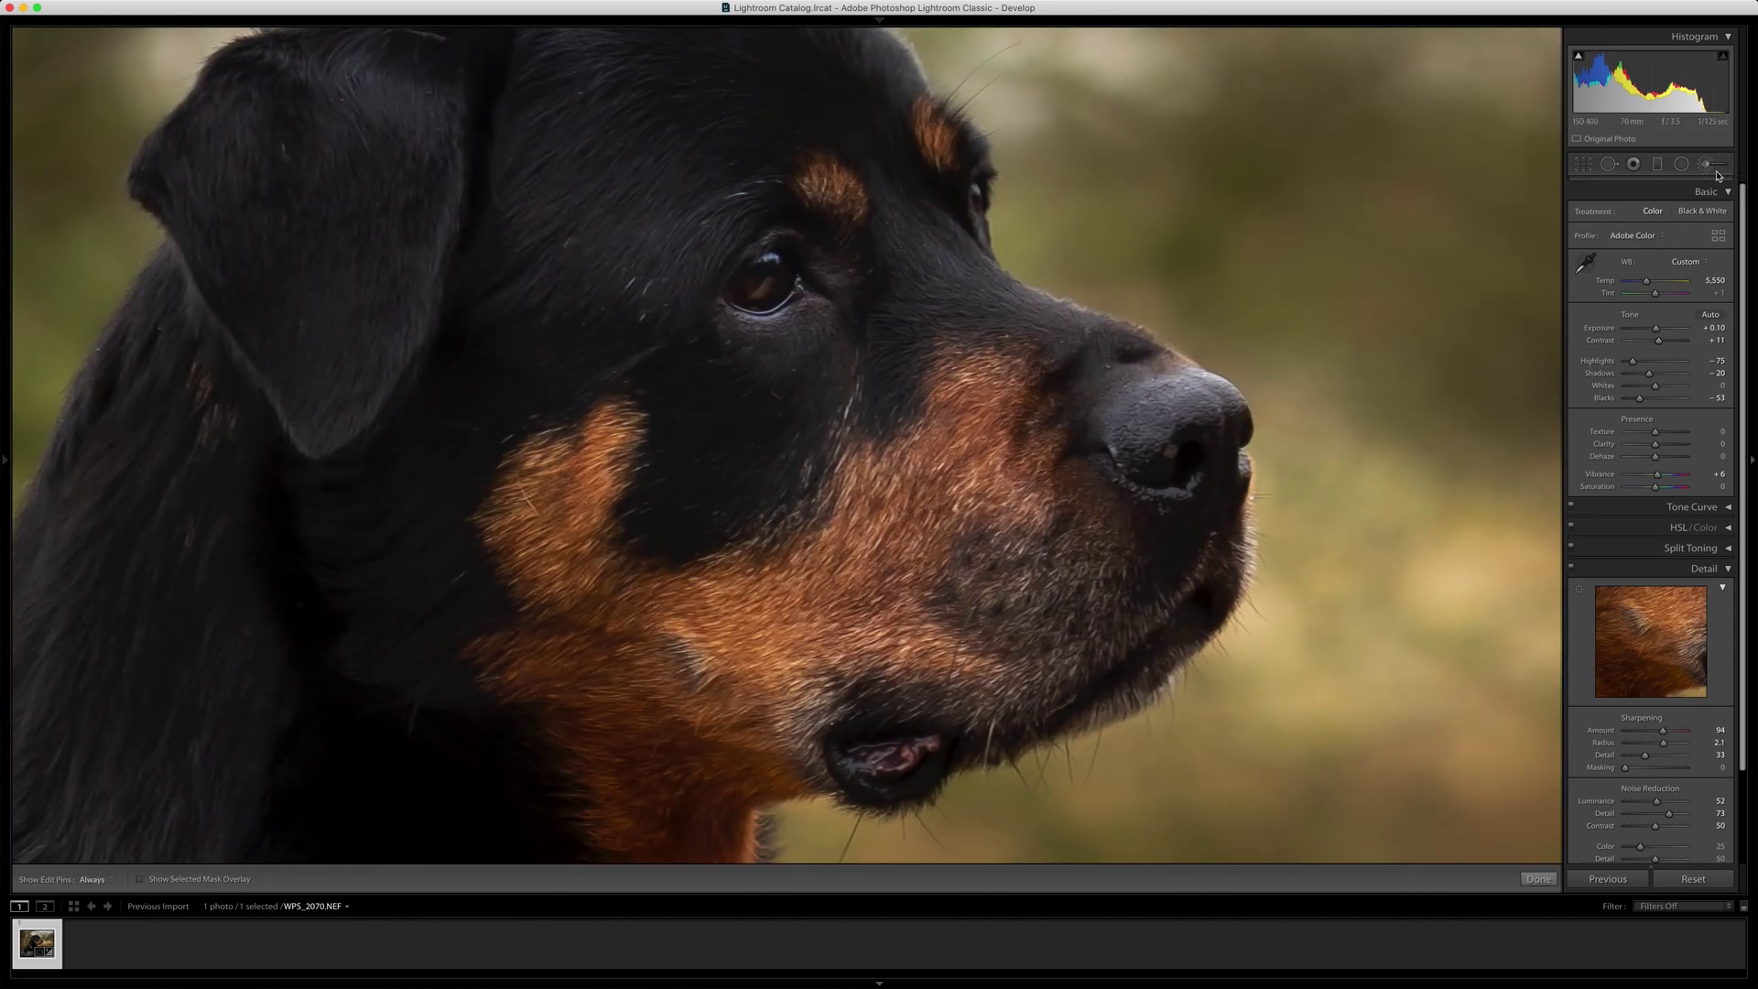
click(1644, 209)
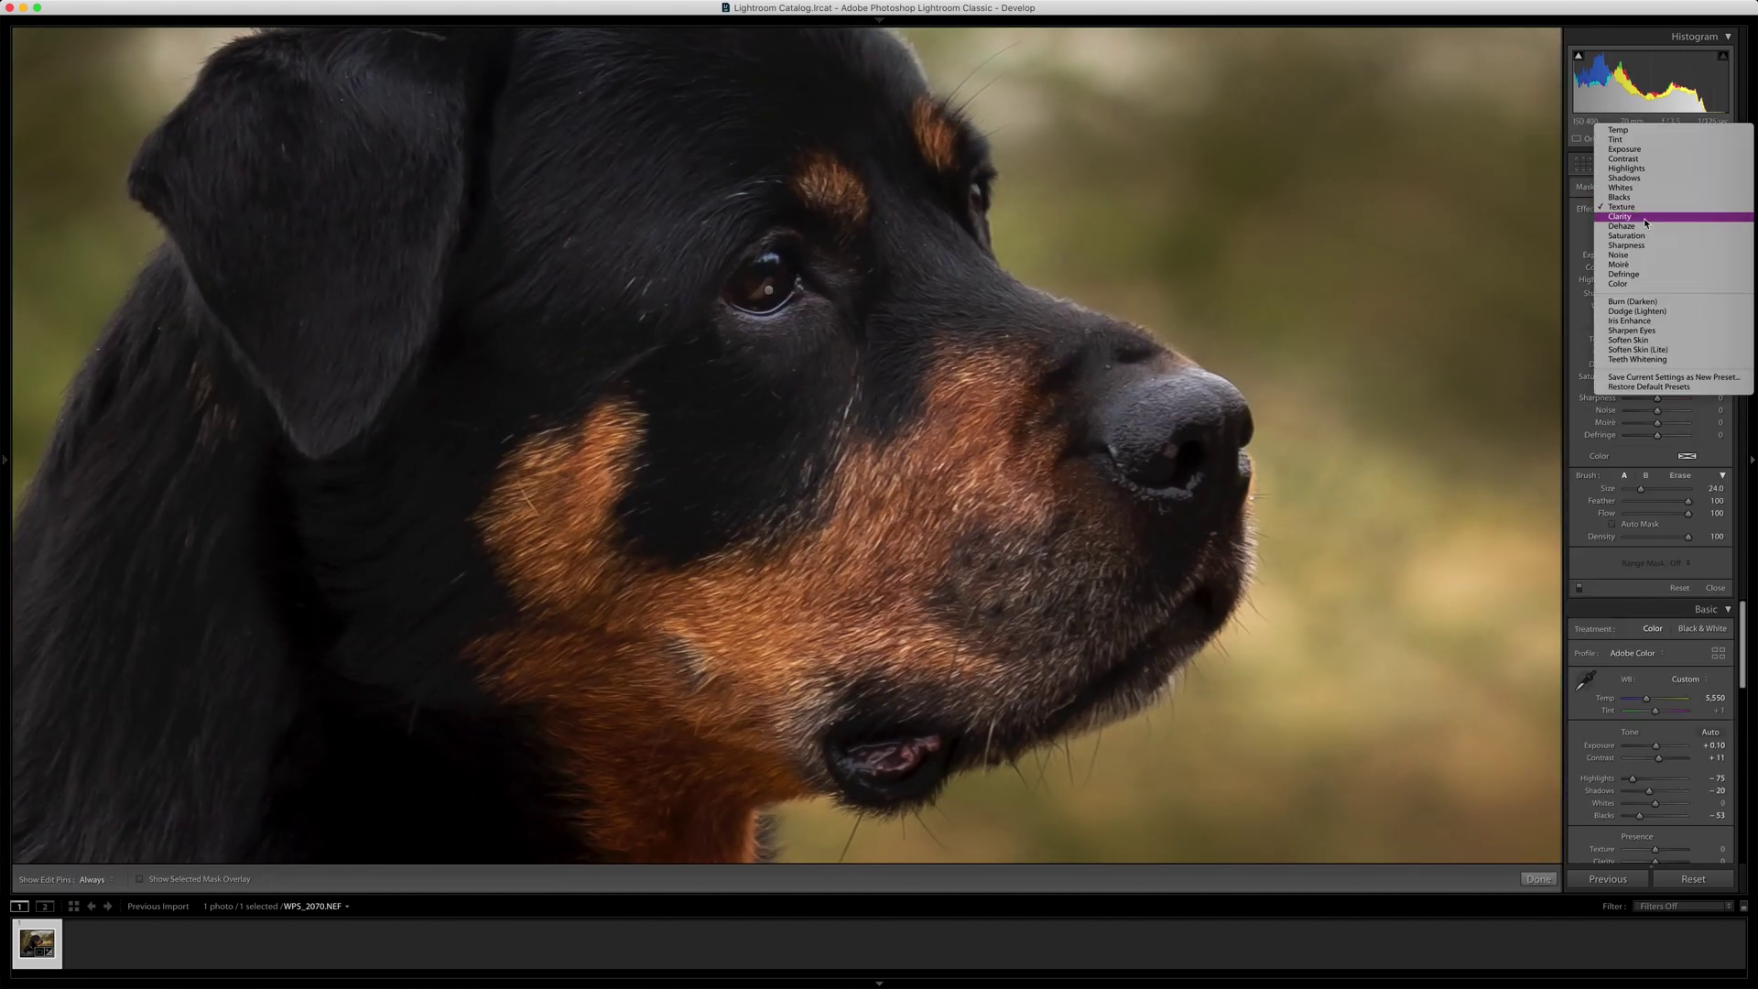
click(1644, 150)
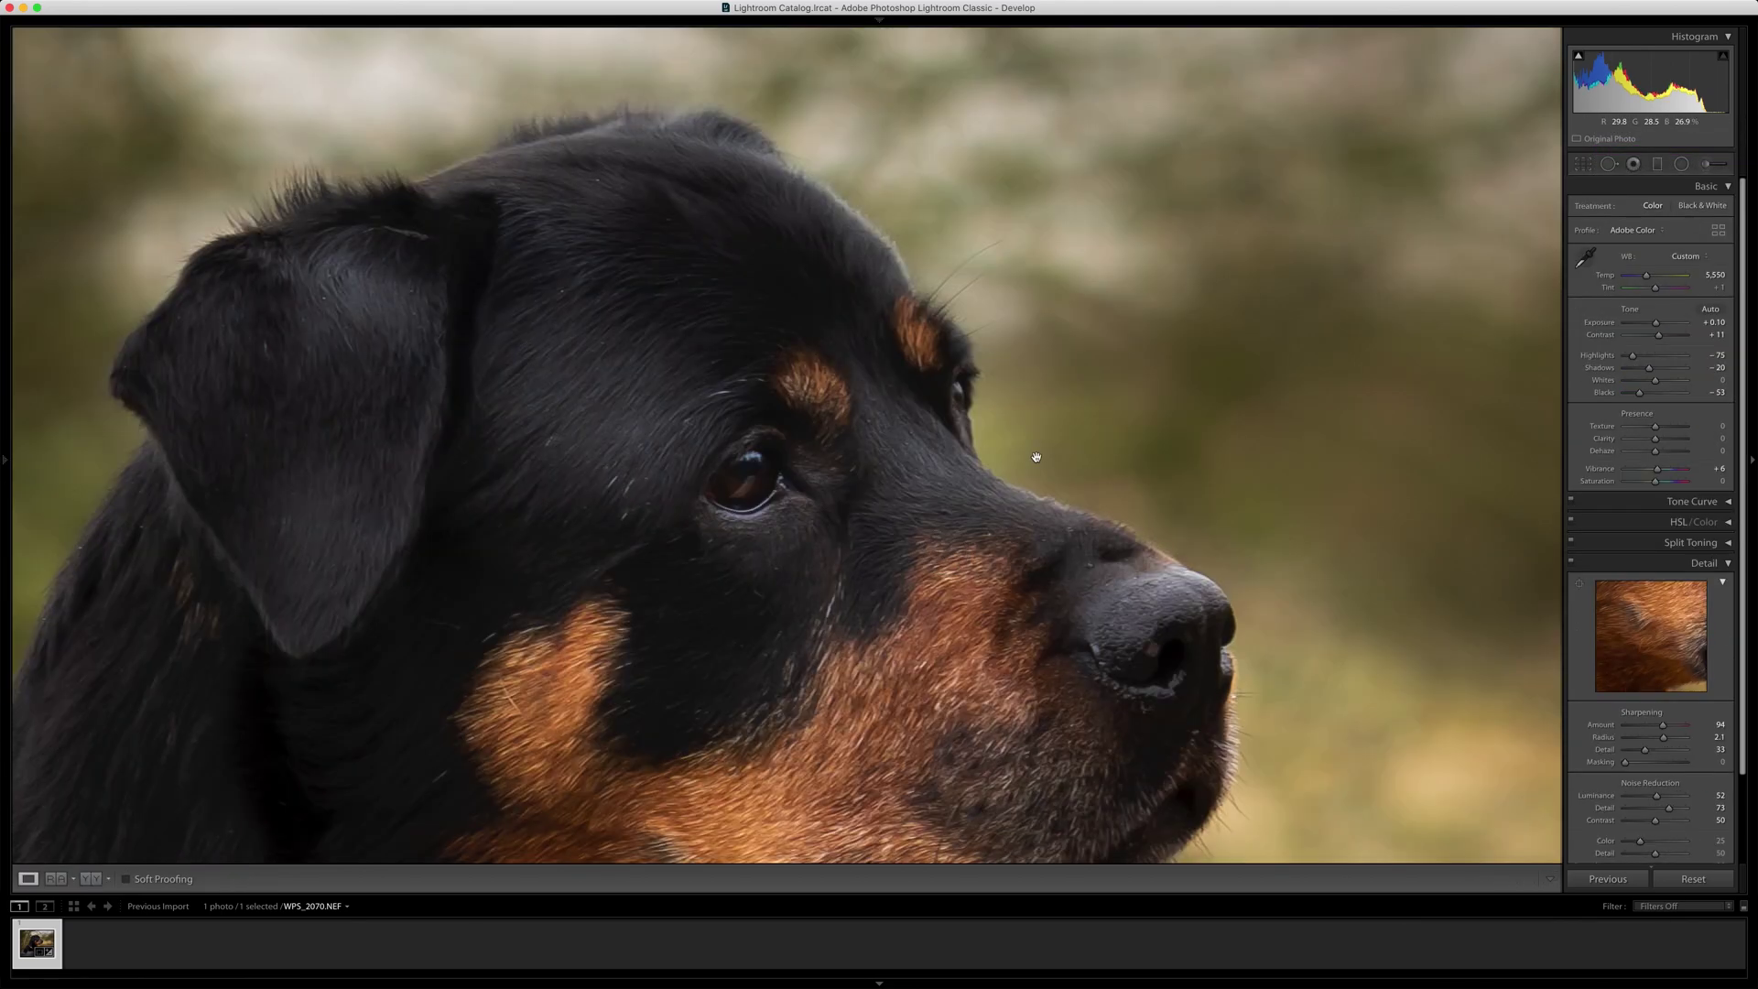
key(k)
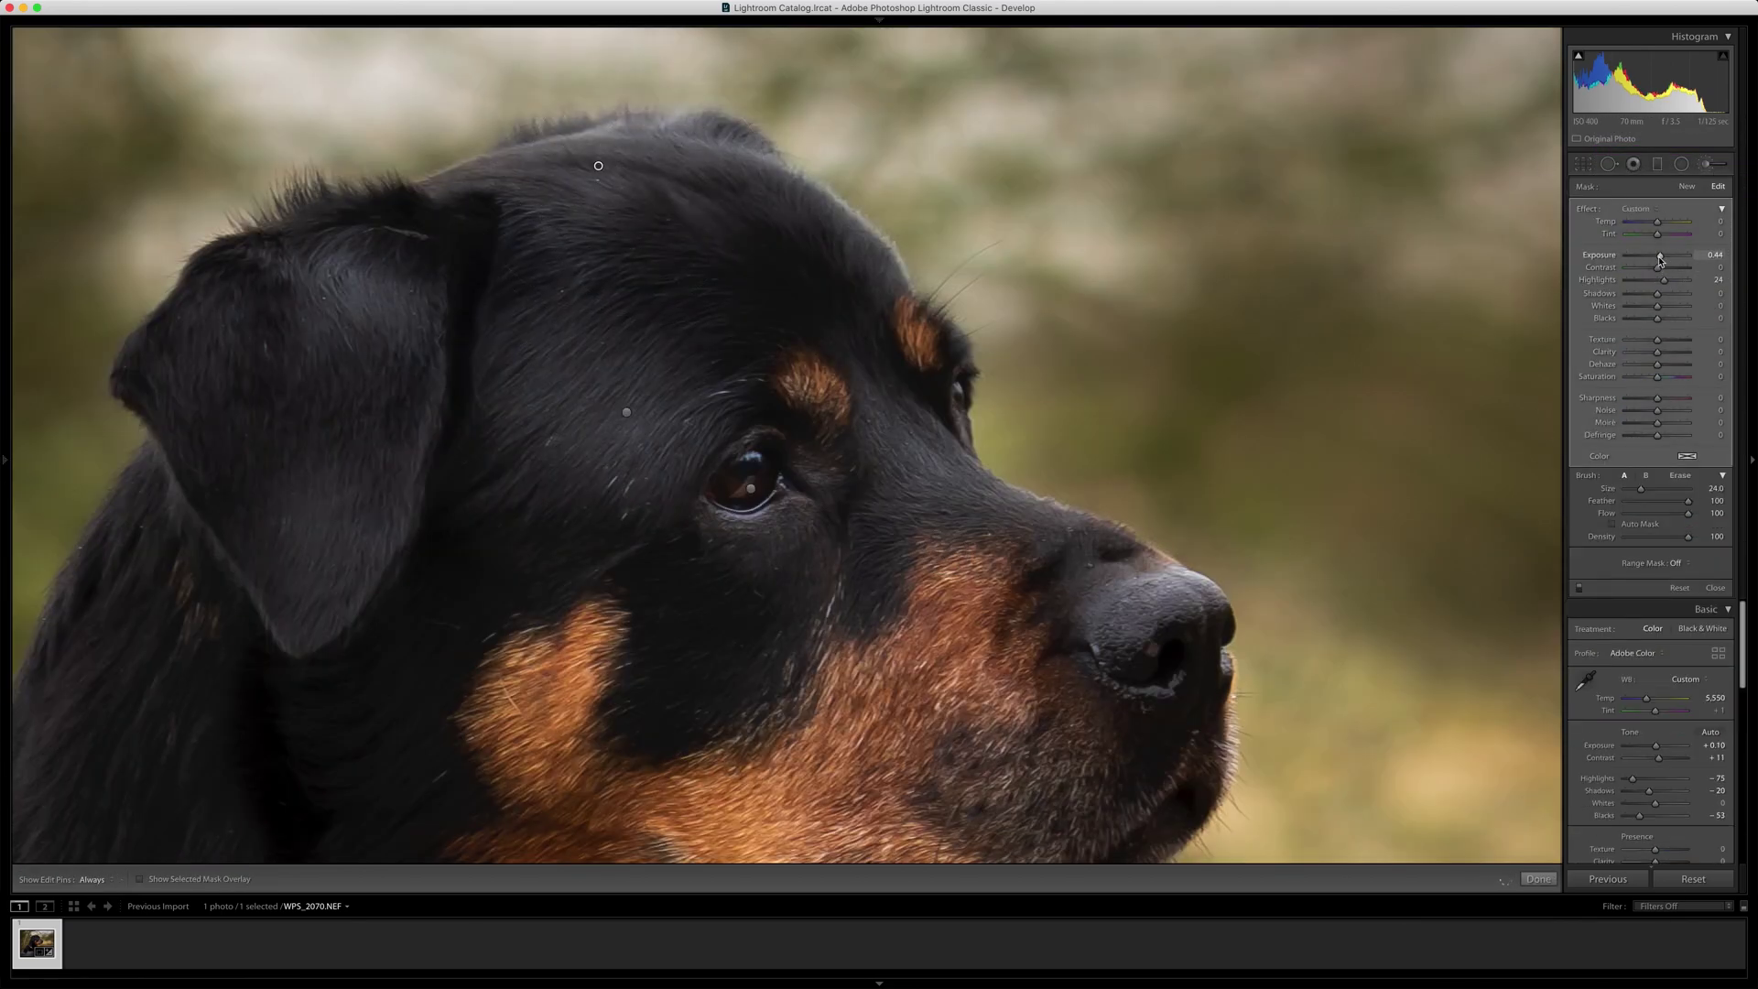
click(1579, 589)
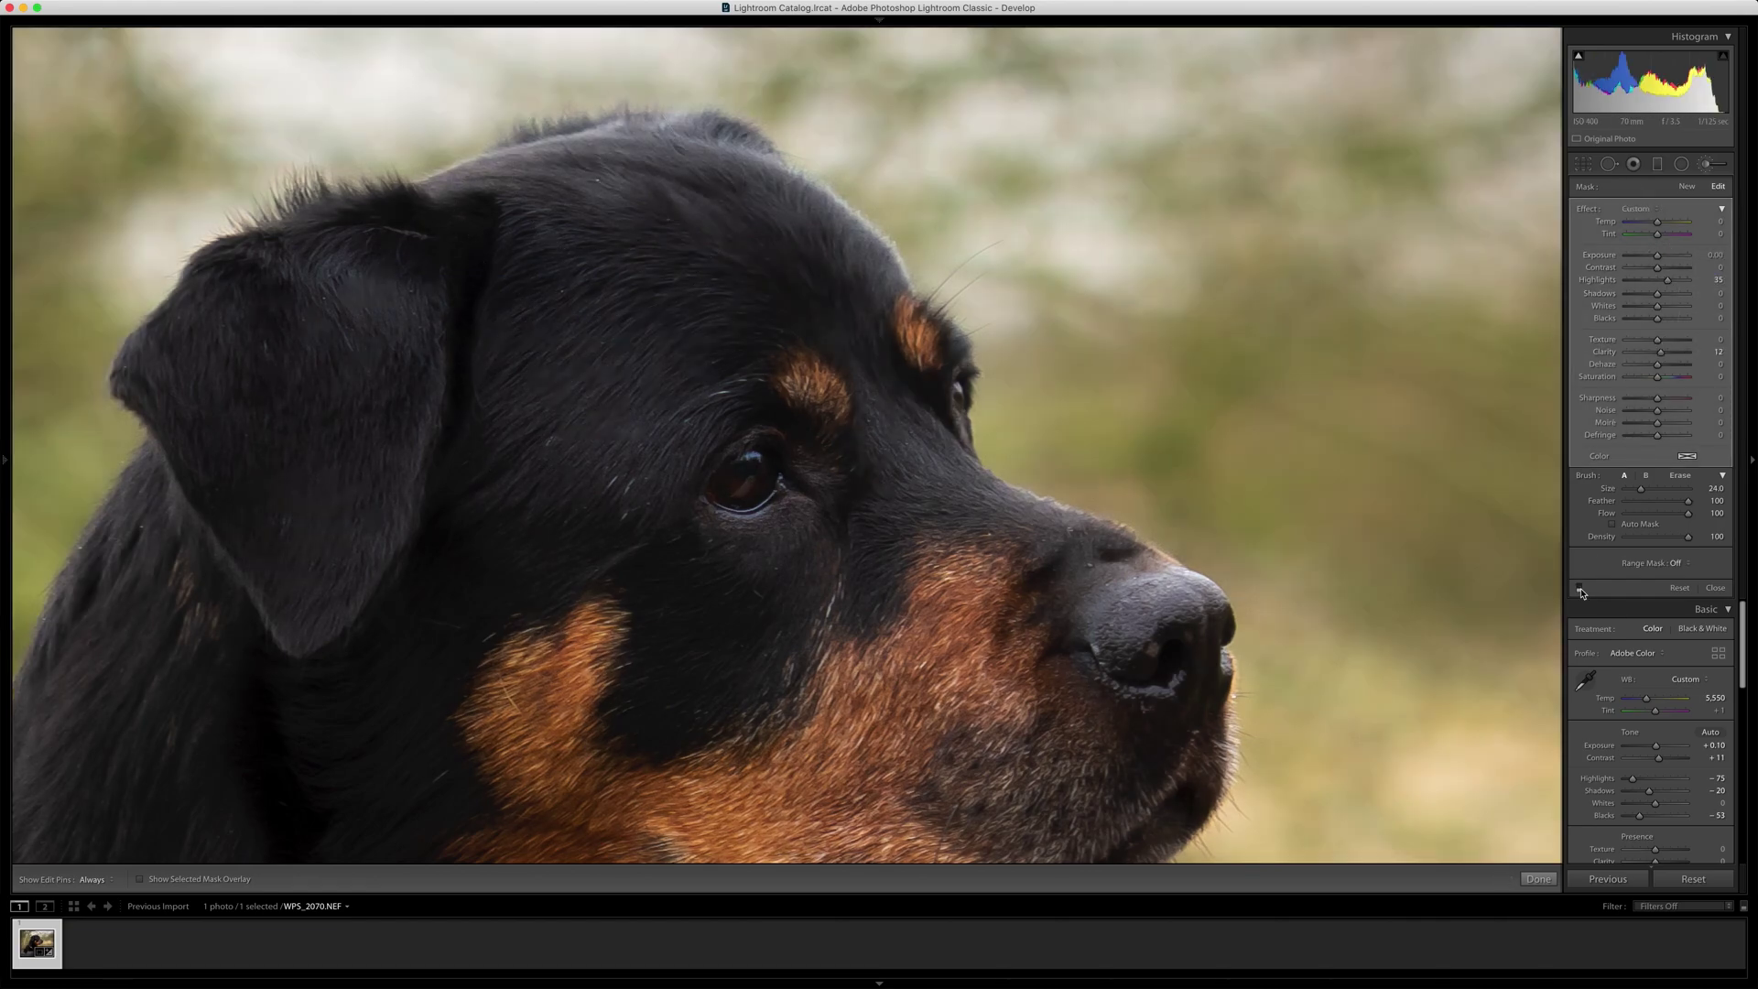
click(1580, 590)
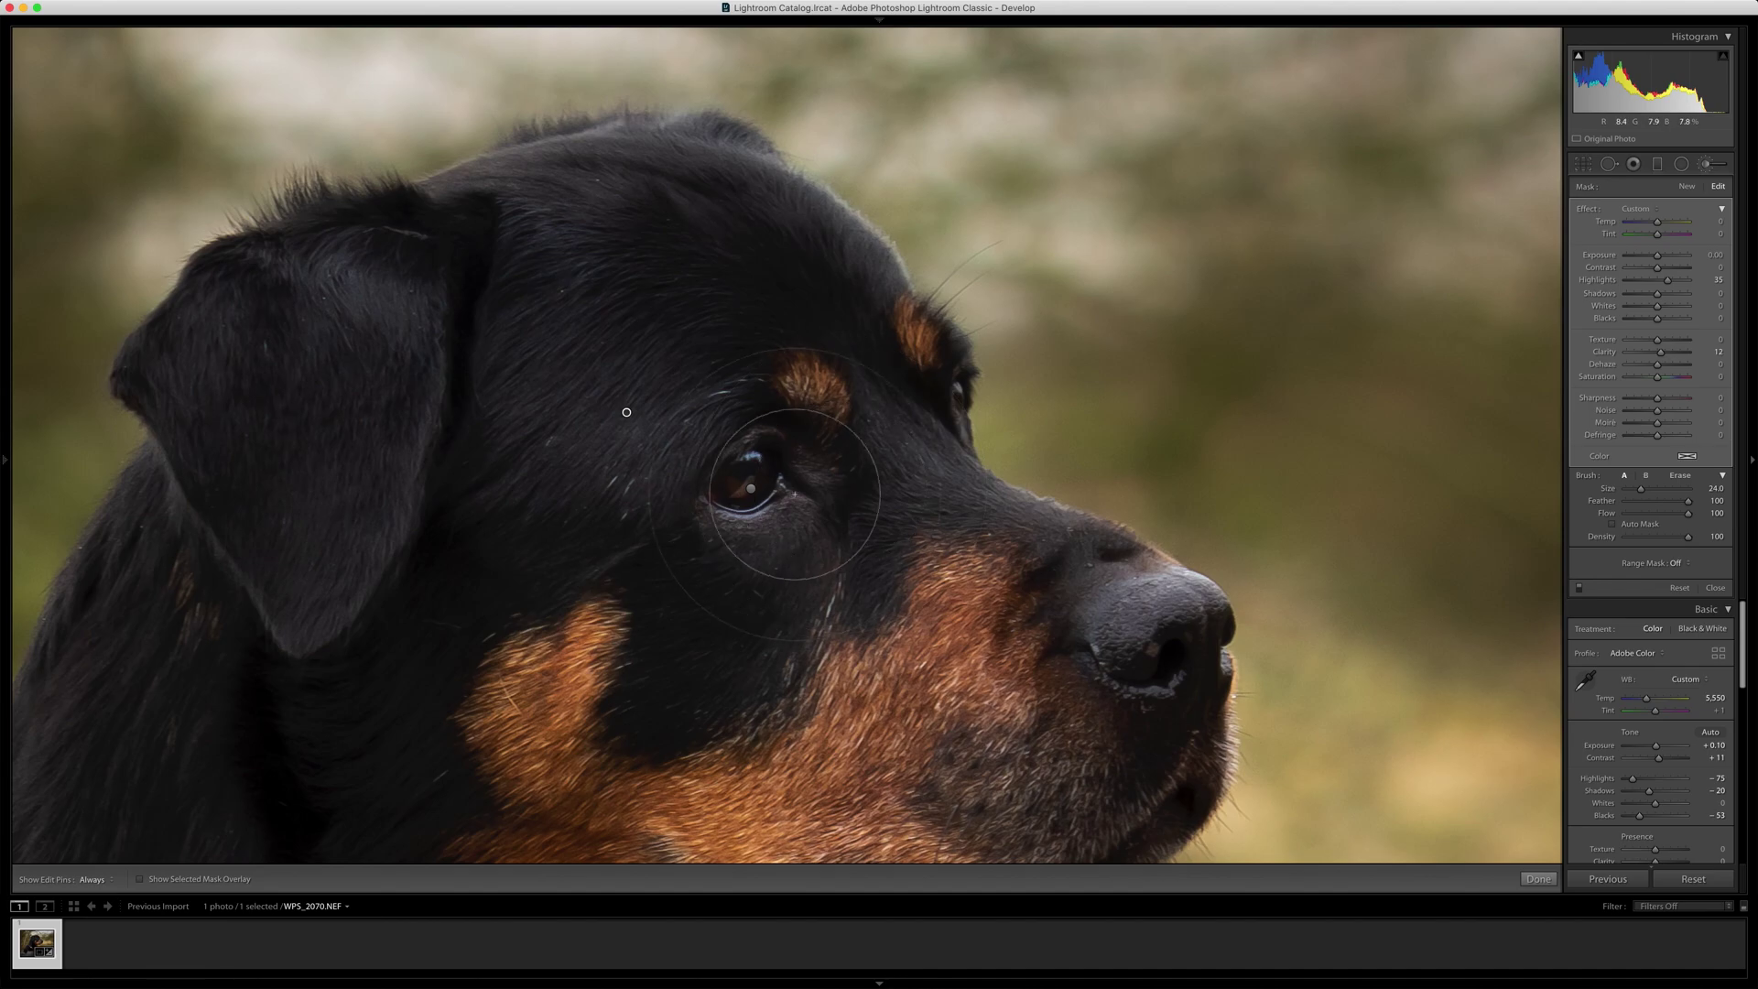
Step: Set the eye brush's Exposure to 0.29 and Temp to 7
click(751, 488)
drag(1656, 256, 1663, 262)
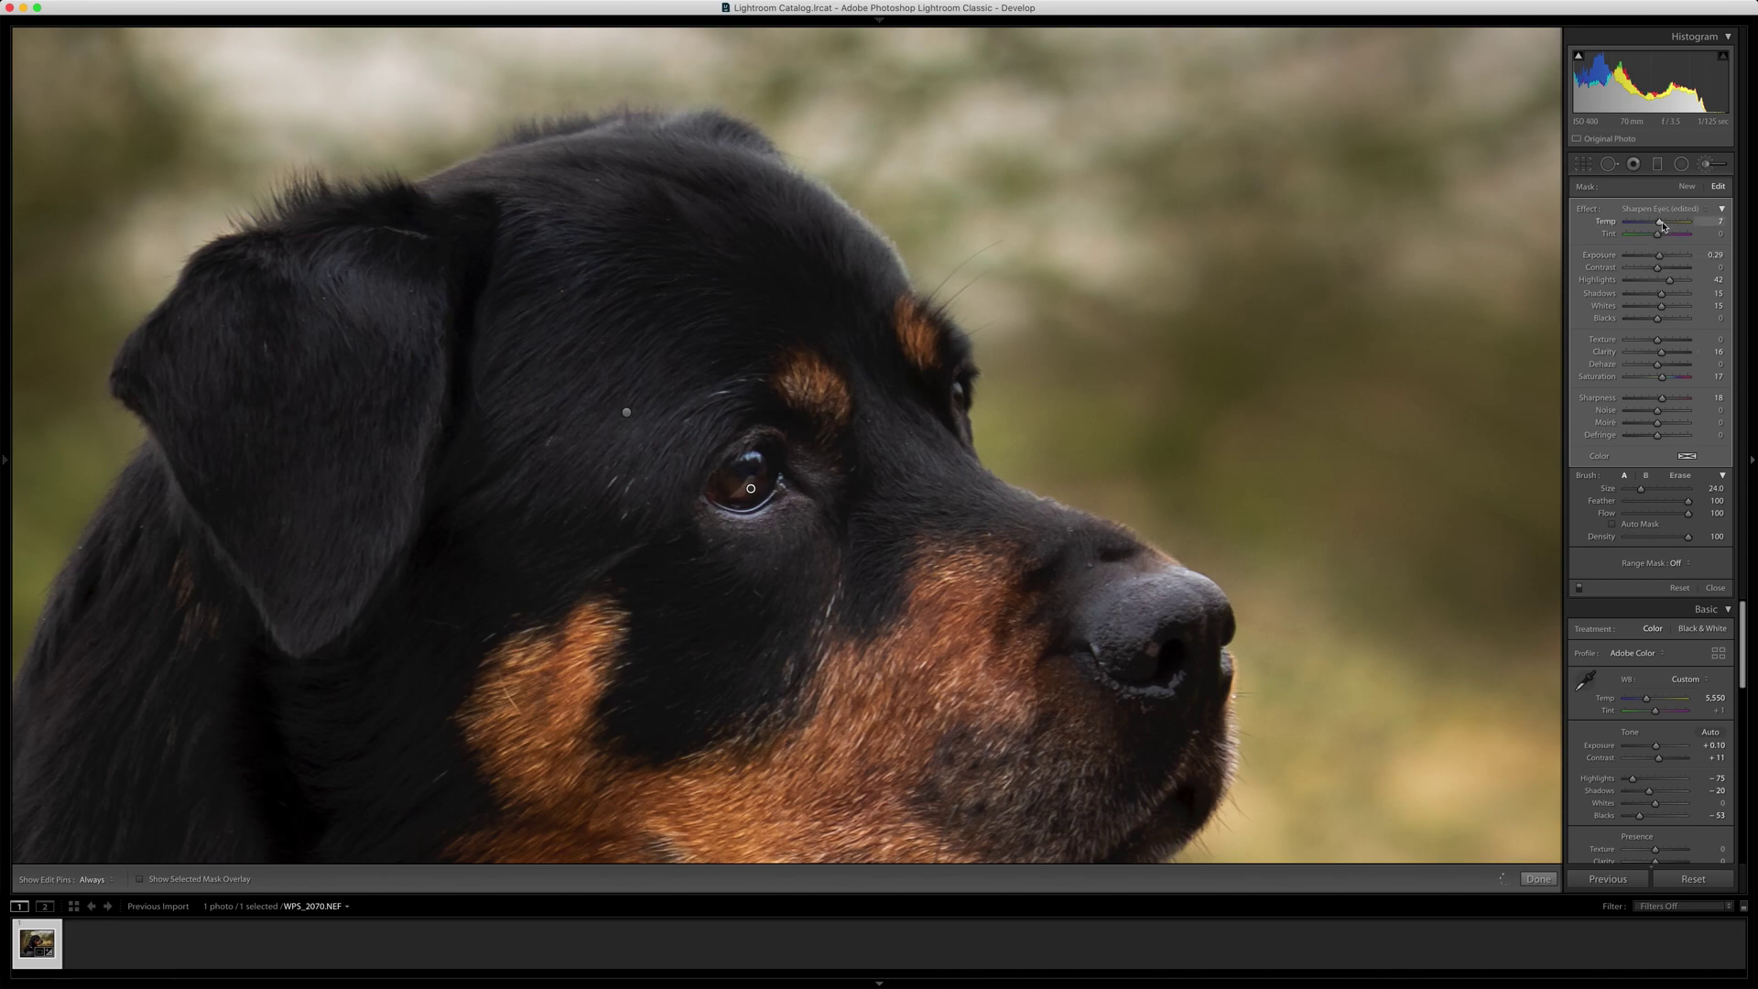
click(1539, 878)
Step: Warm the whole photo by setting the global Temp to 5,781
drag(840, 656, 966, 492)
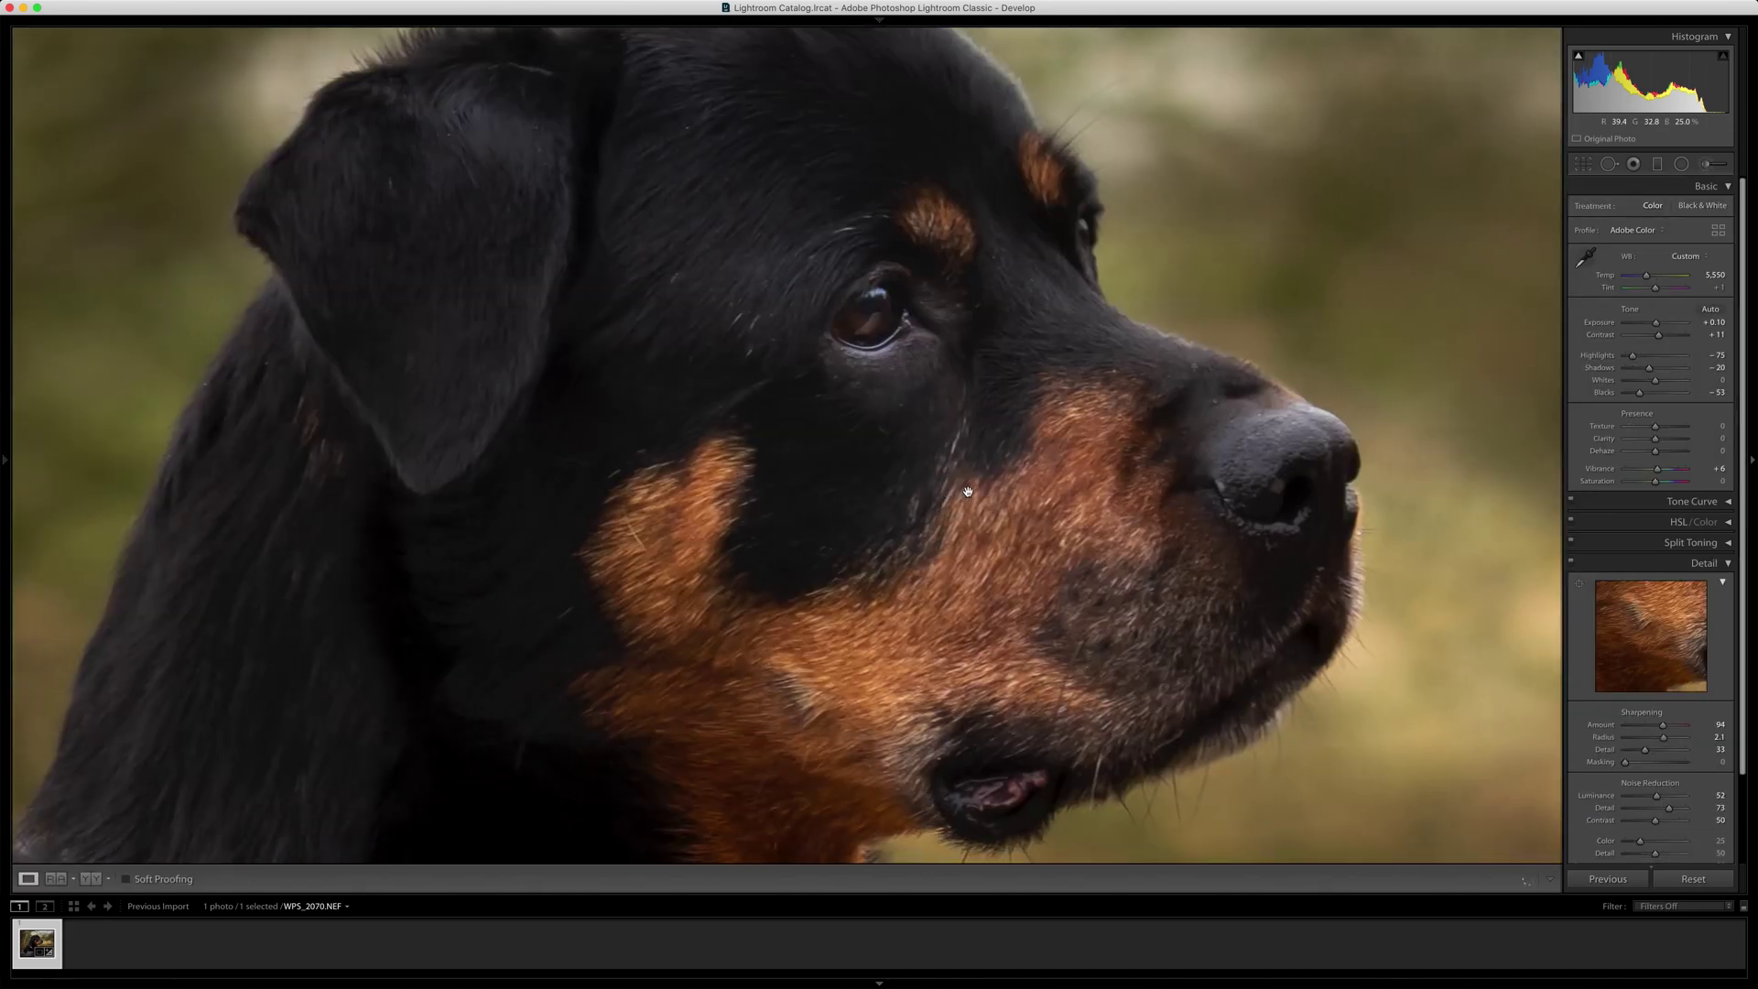
click(953, 402)
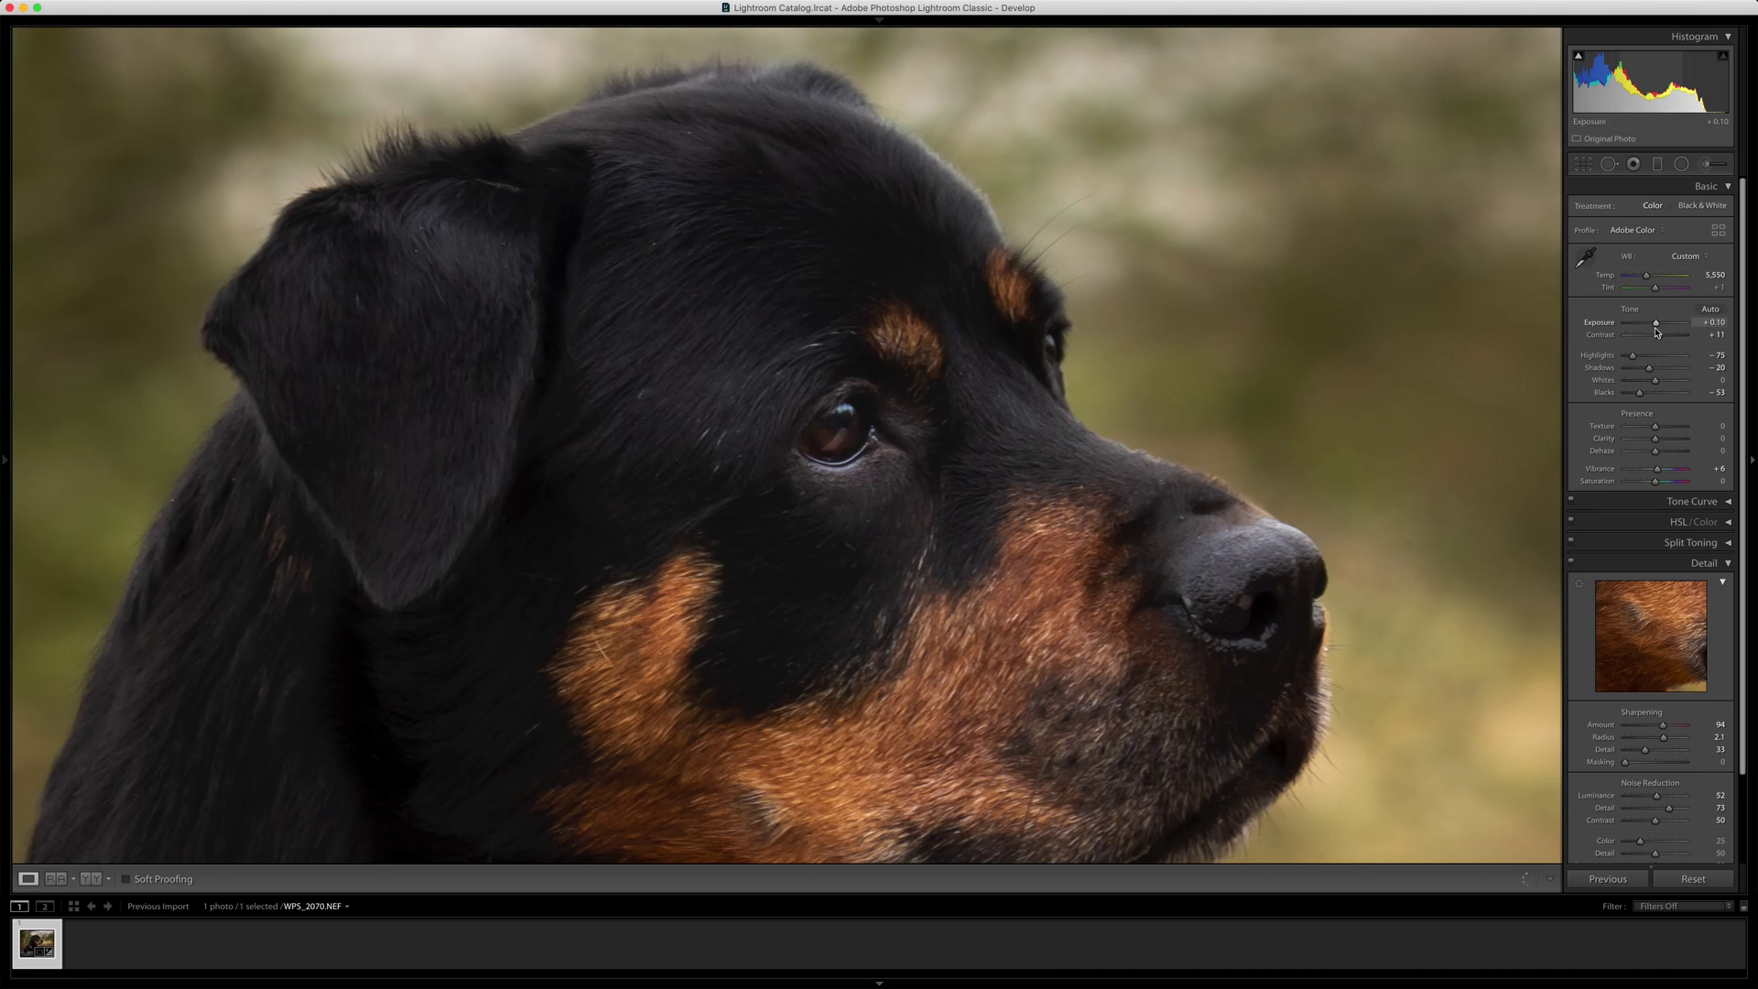
drag(1646, 278, 1651, 281)
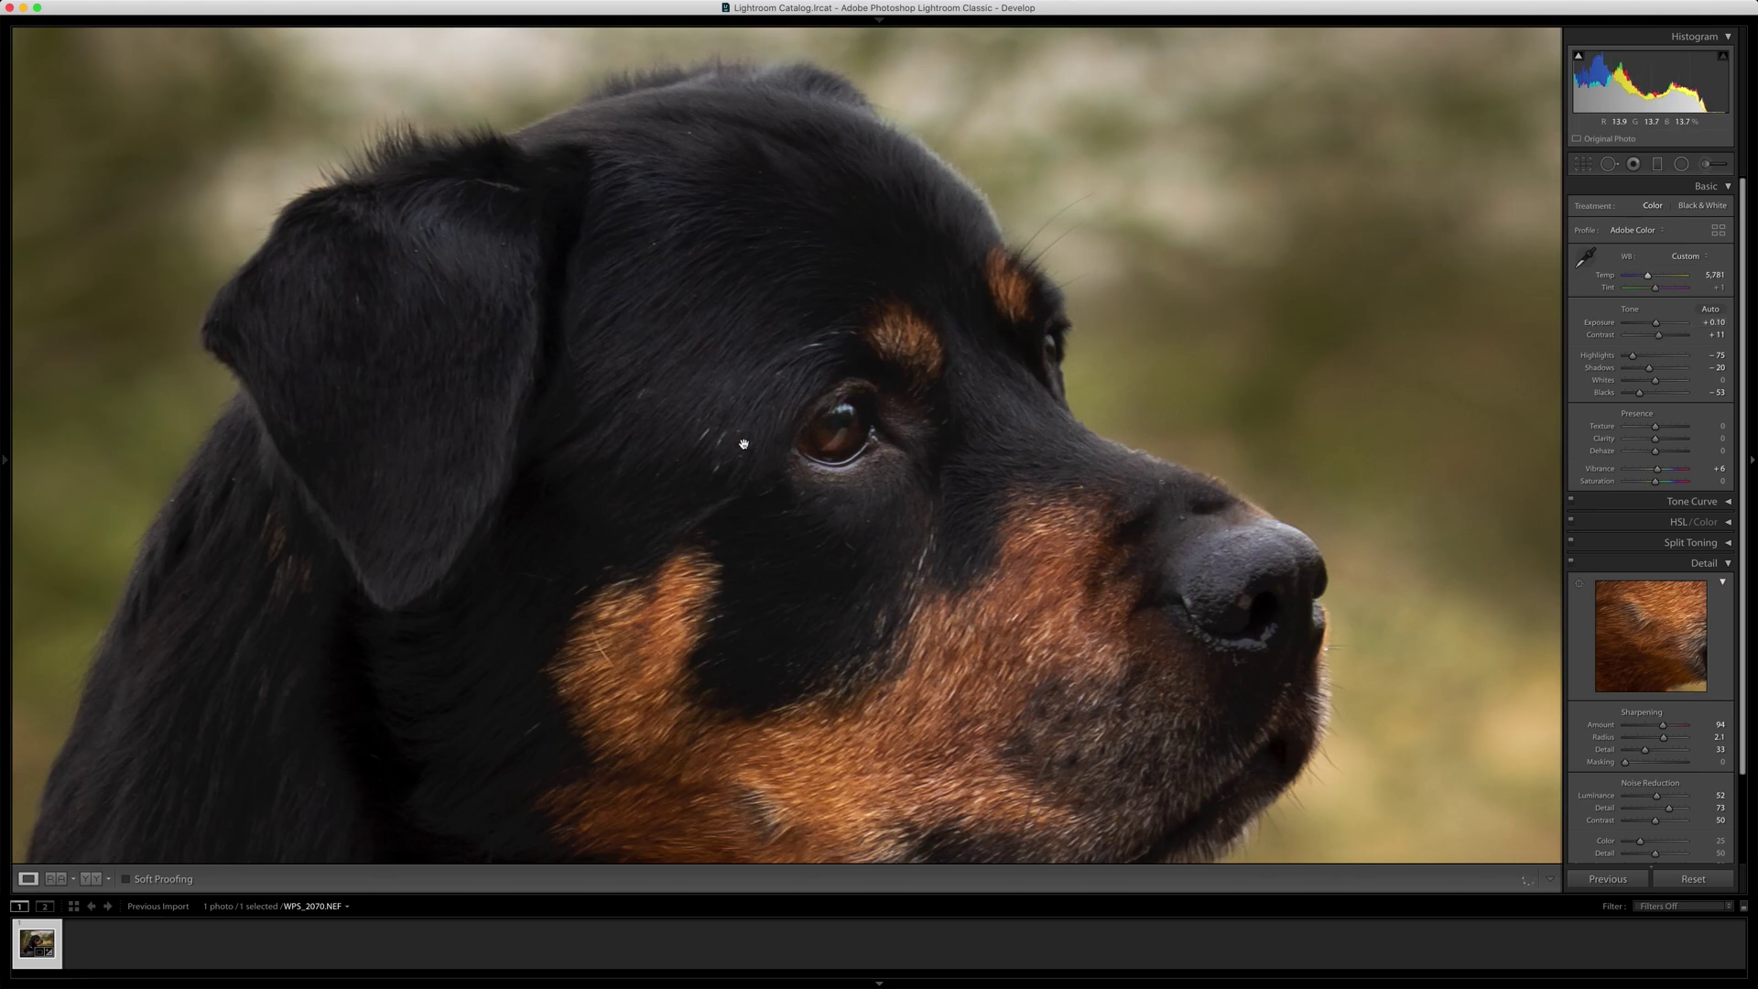
Step: Compare the full photo before and after all edits, and switch to the before/after comparison view
click(910, 567)
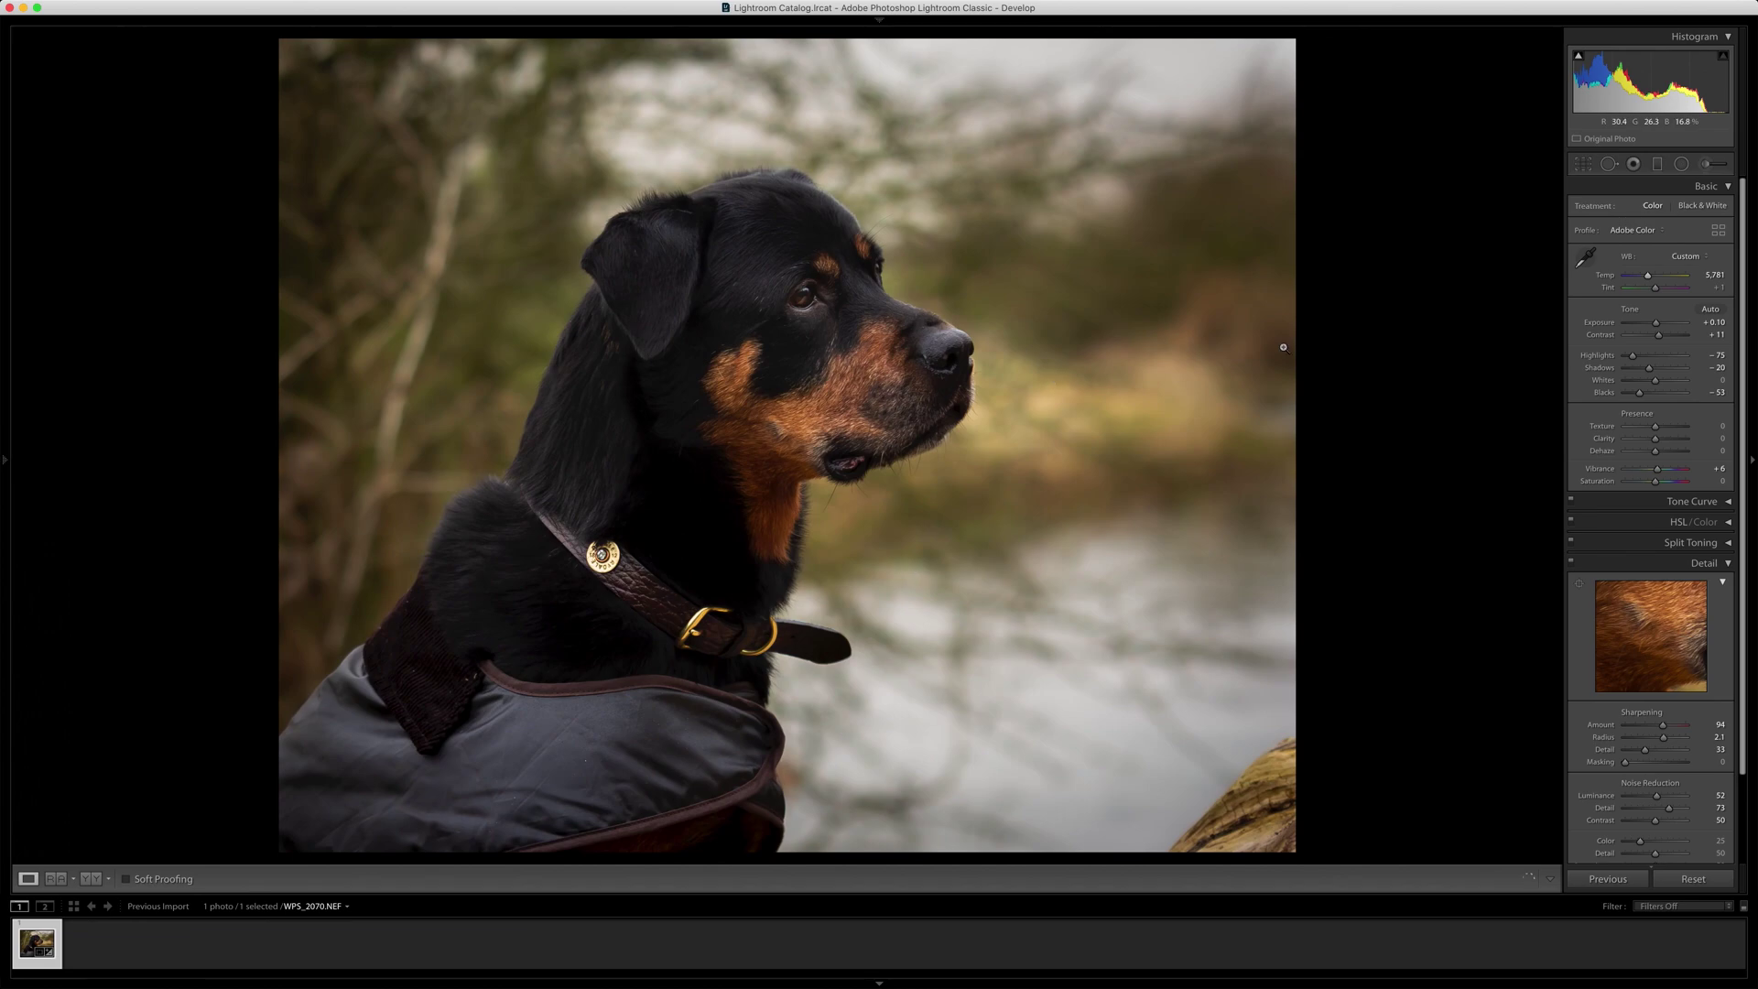
key(backslash)
key(backslash)
click(81, 879)
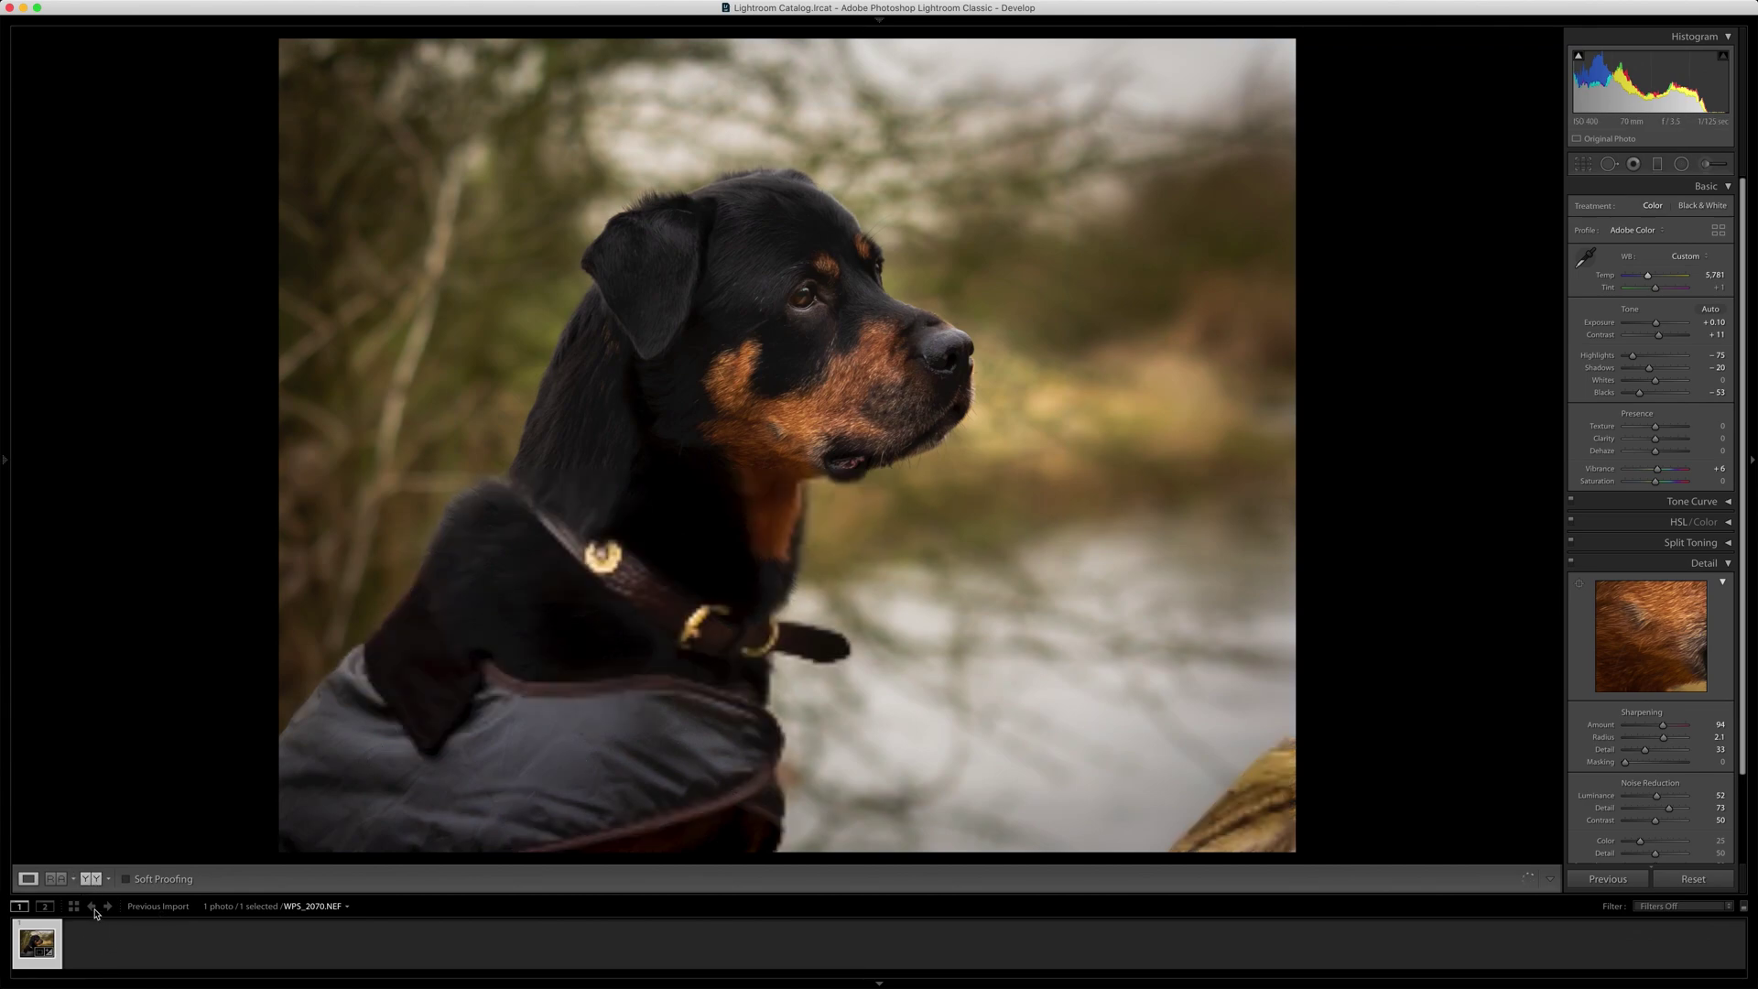